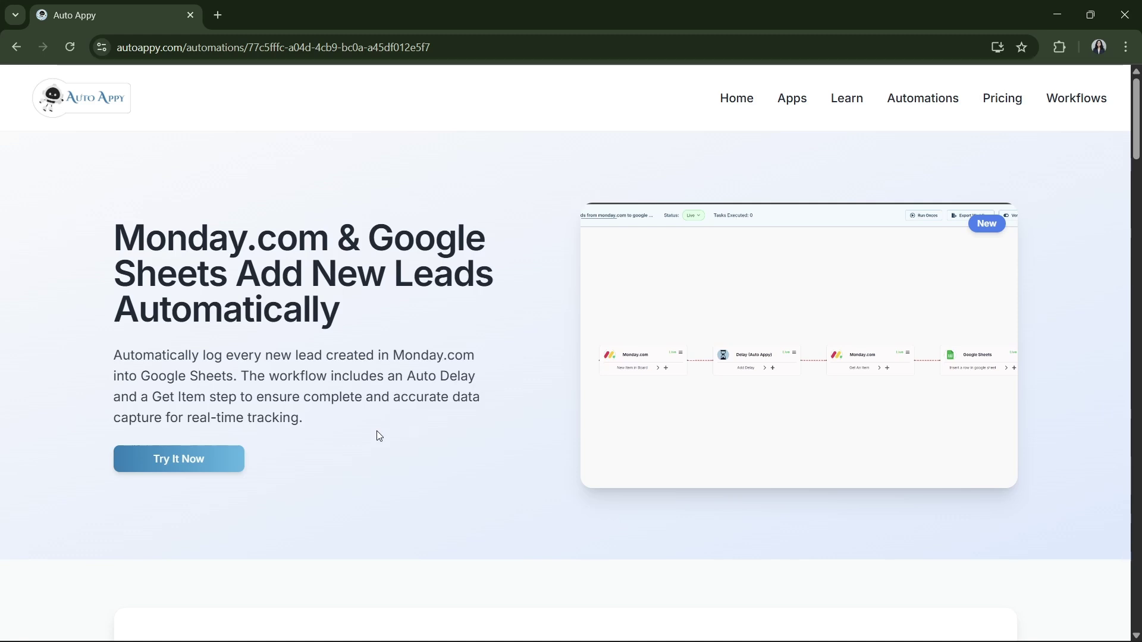
Scroll through the Monday.com & Google Sheets new-leads template page.
scroll(376, 431, down, 1)
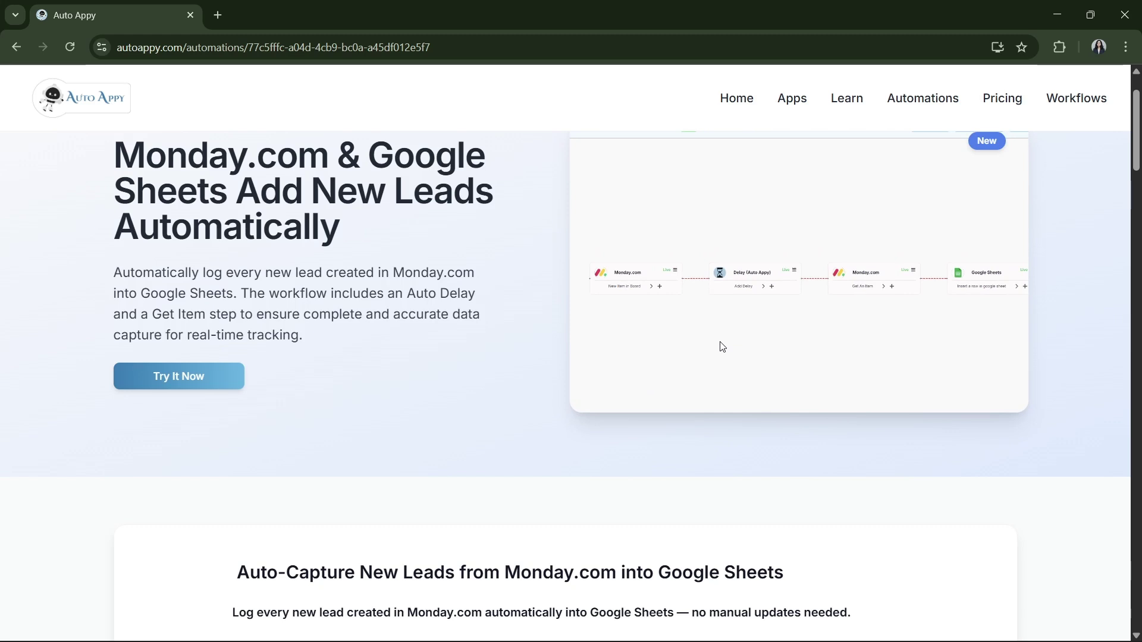
scroll(722, 346, up, 2)
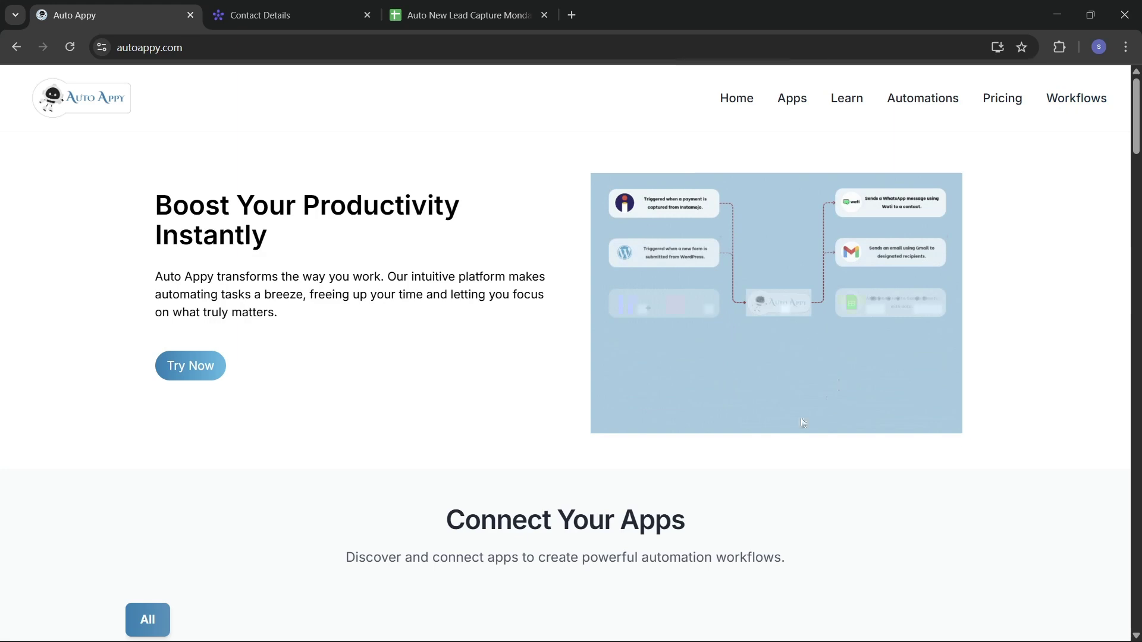
scroll(753, 531, down, 5)
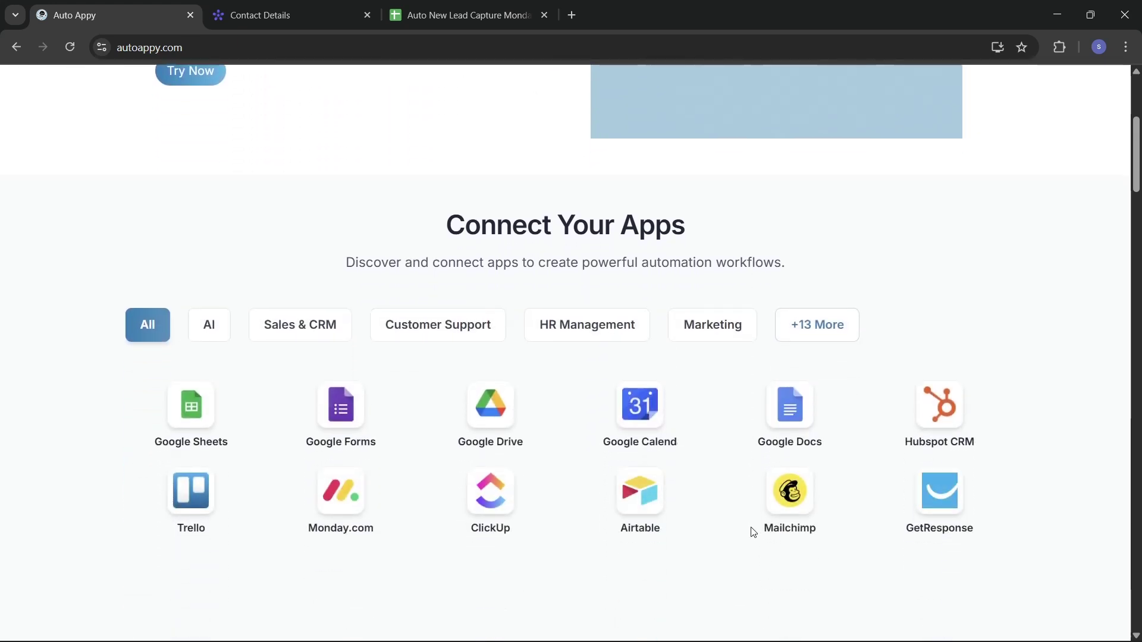
scroll(586, 512, down, 2)
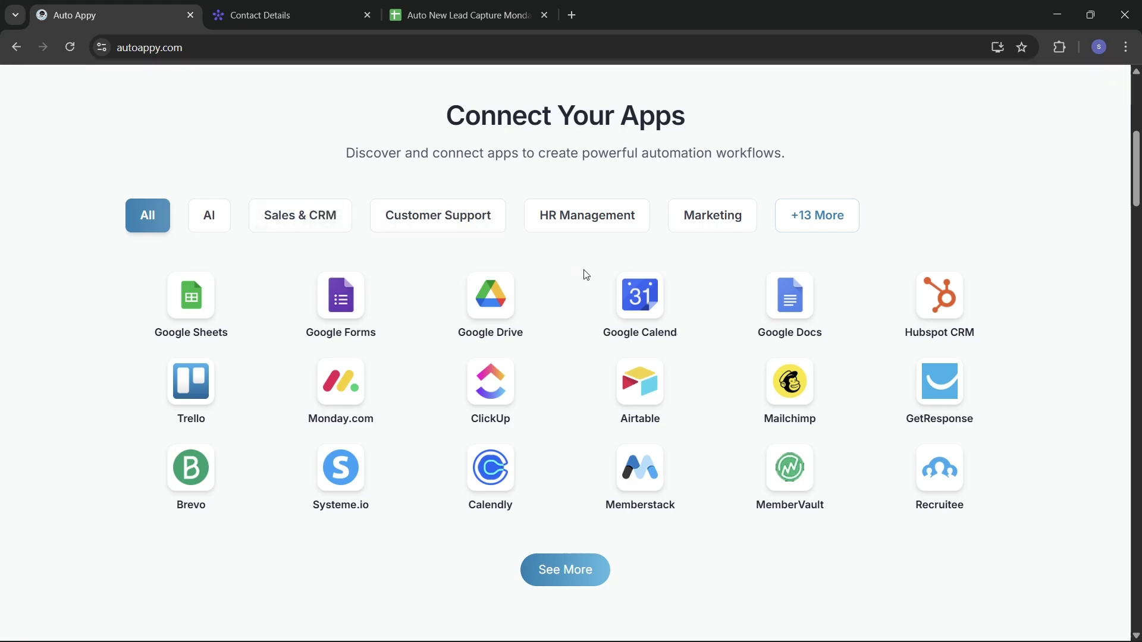
scroll(599, 377, down, 4)
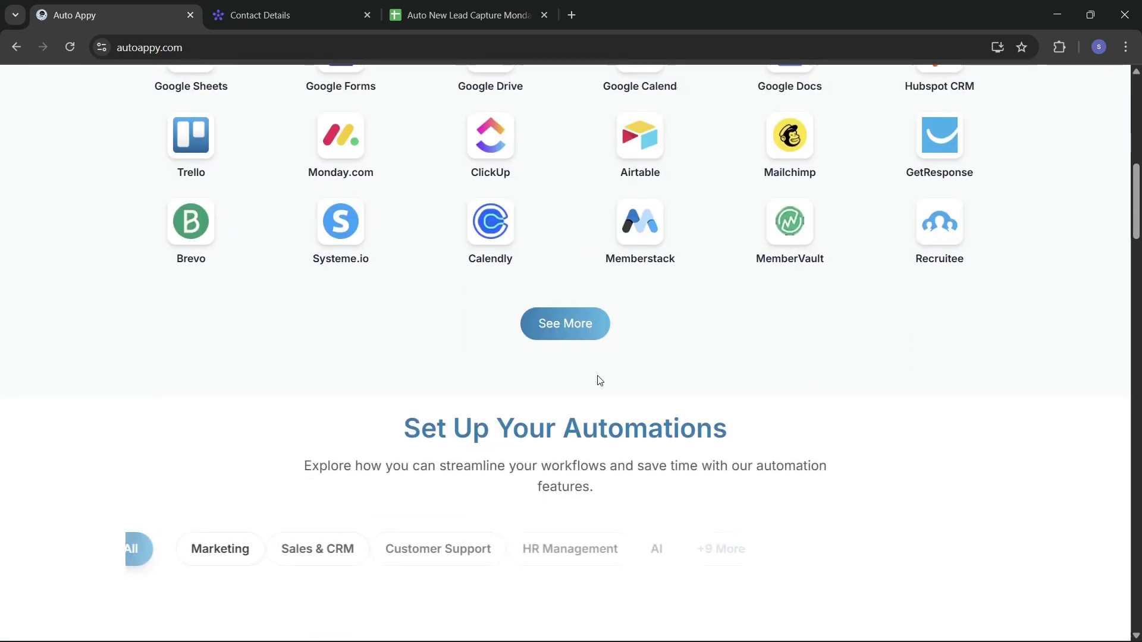
scroll(600, 381, down, 3)
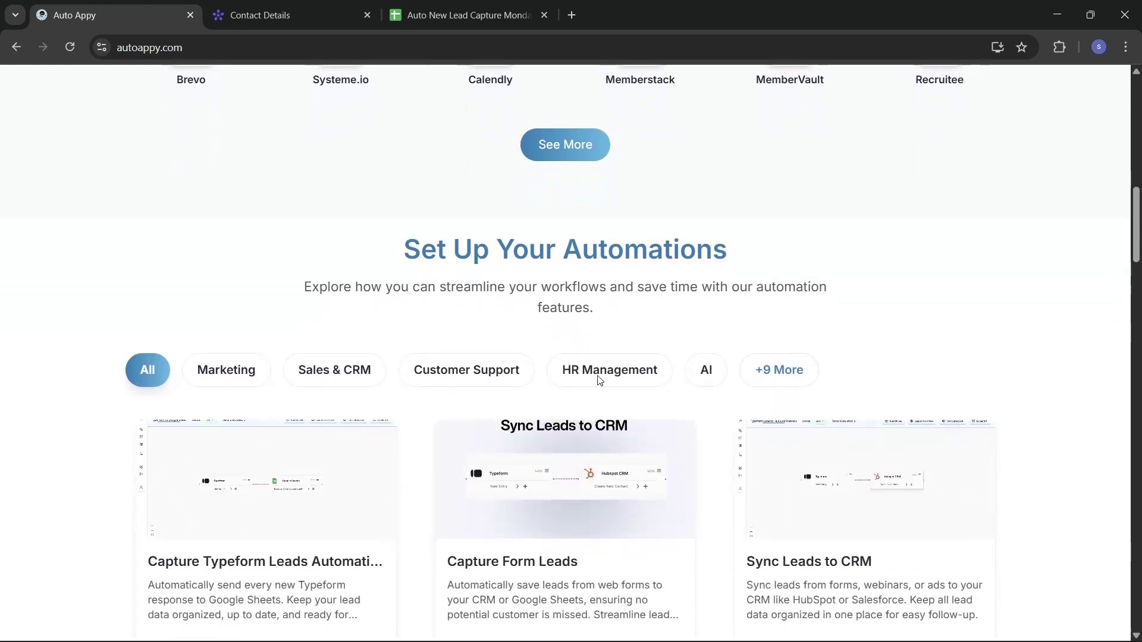
scroll(599, 381, down, 1)
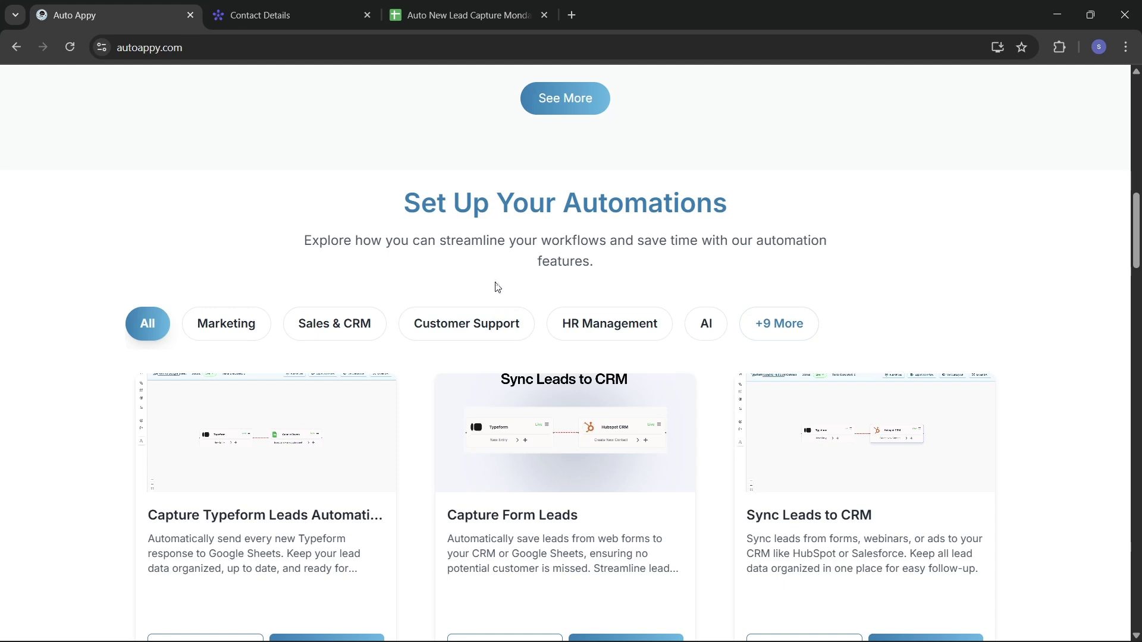
scroll(498, 288, down, 1)
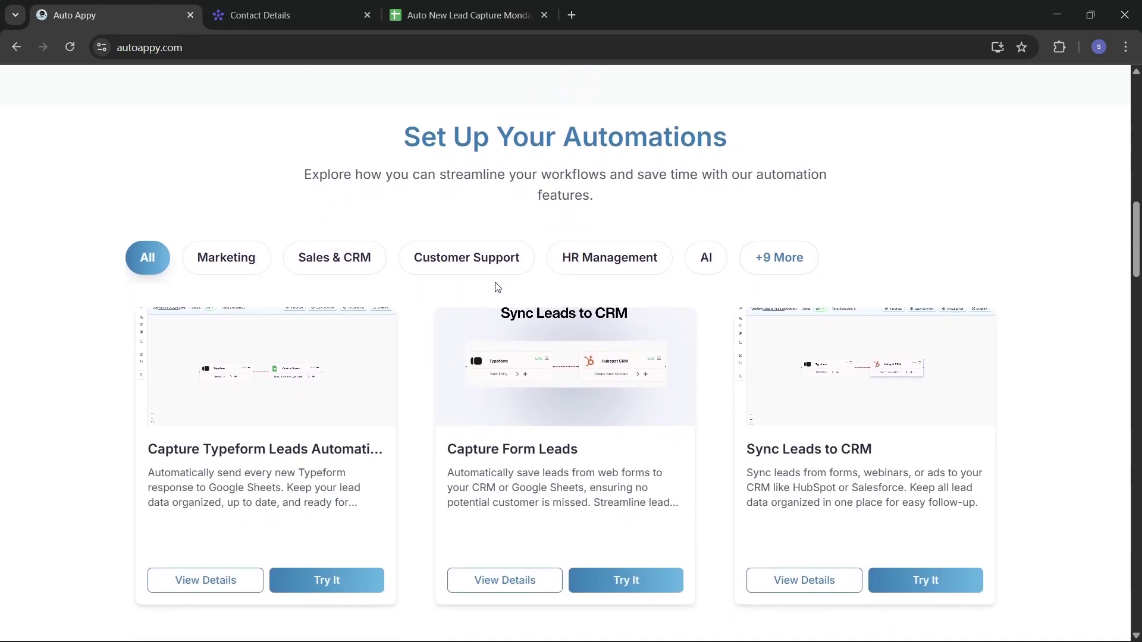
scroll(526, 502, down, 1)
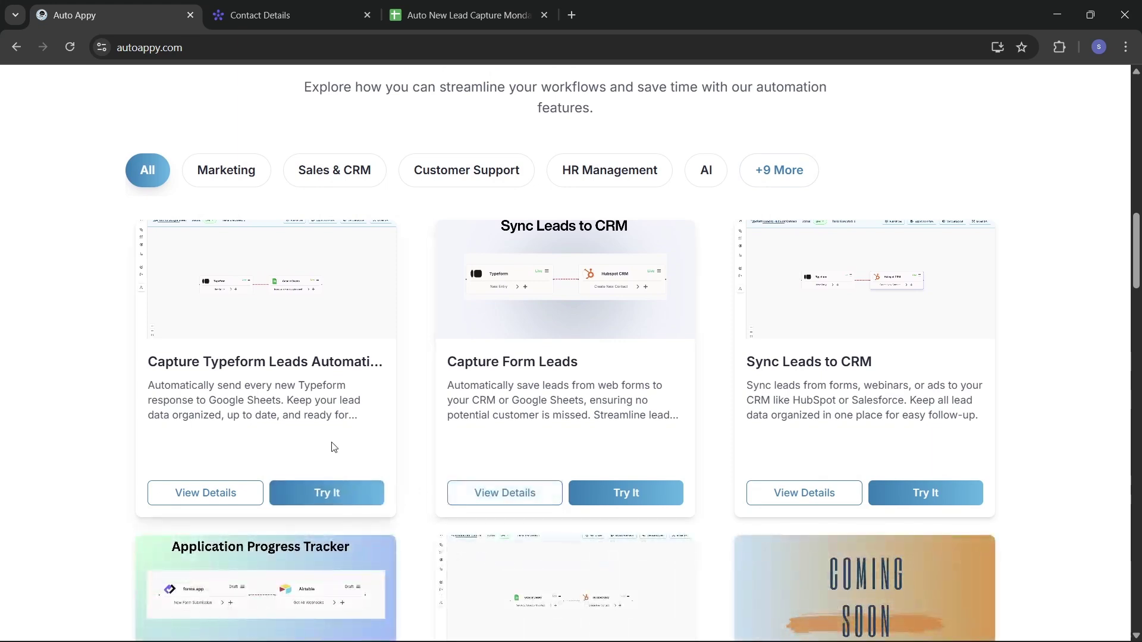
scroll(338, 432, down, 1)
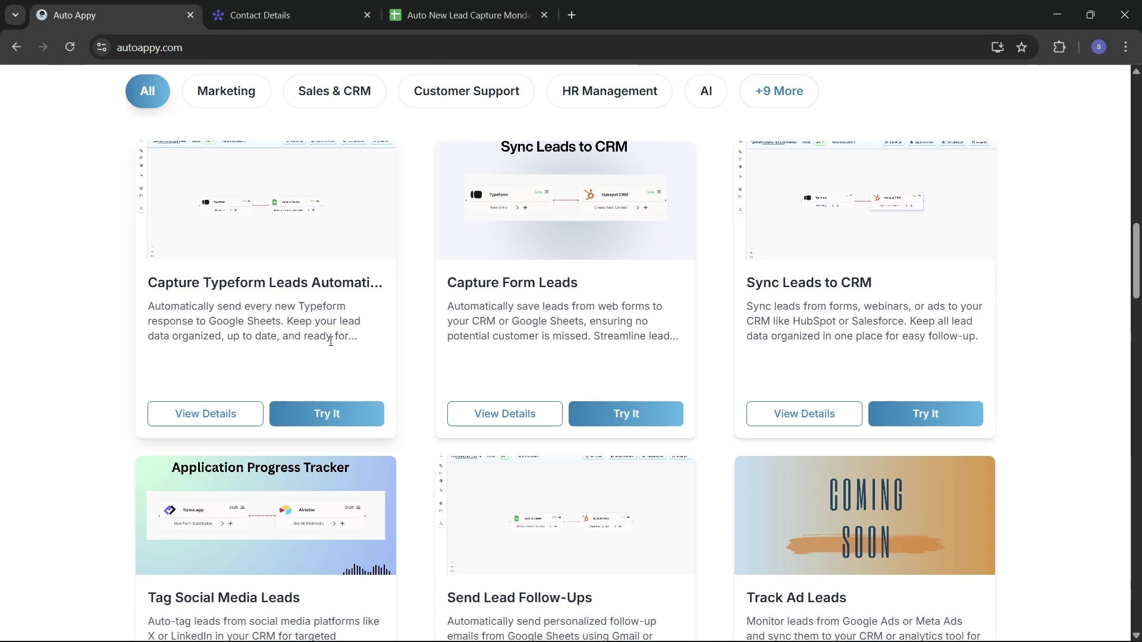
scroll(616, 457, down, 4)
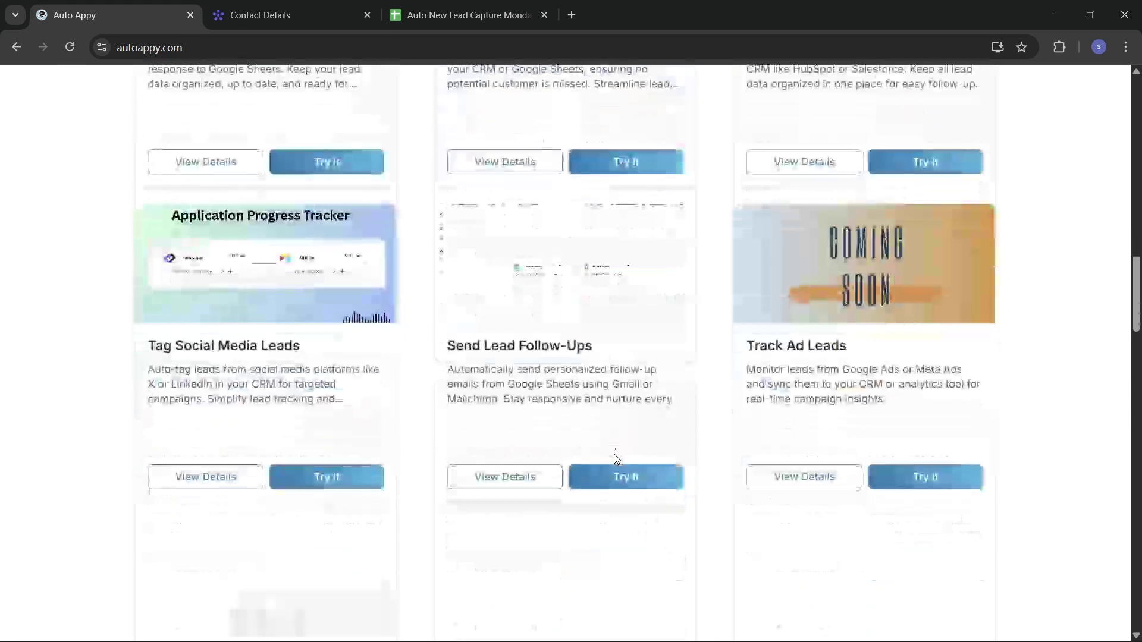
scroll(616, 457, down, 10)
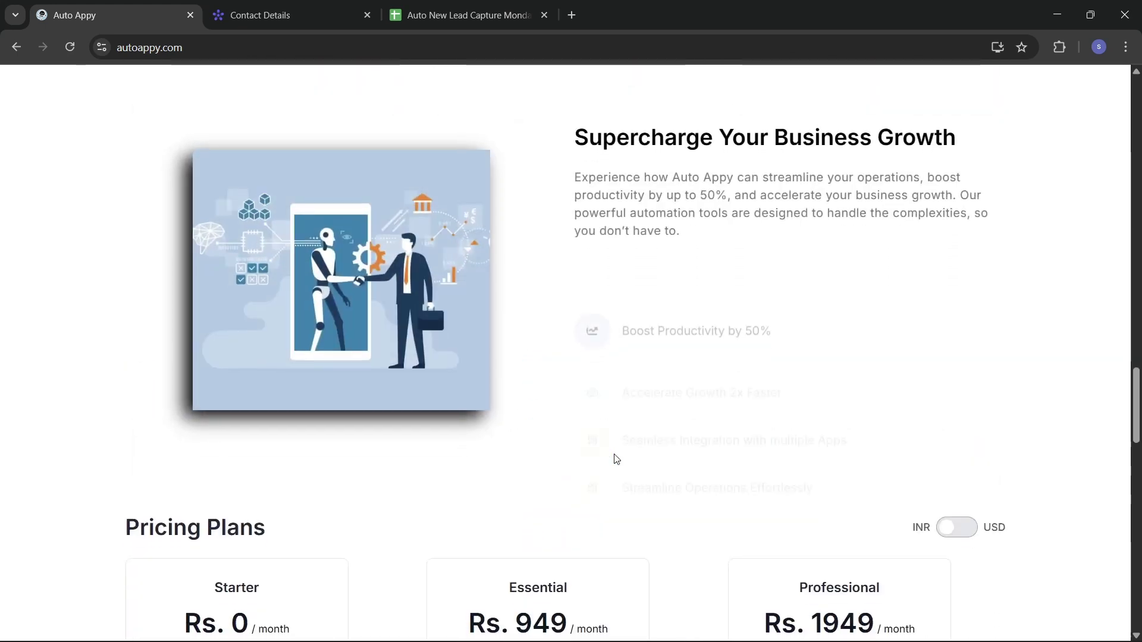
scroll(616, 458, down, 5)
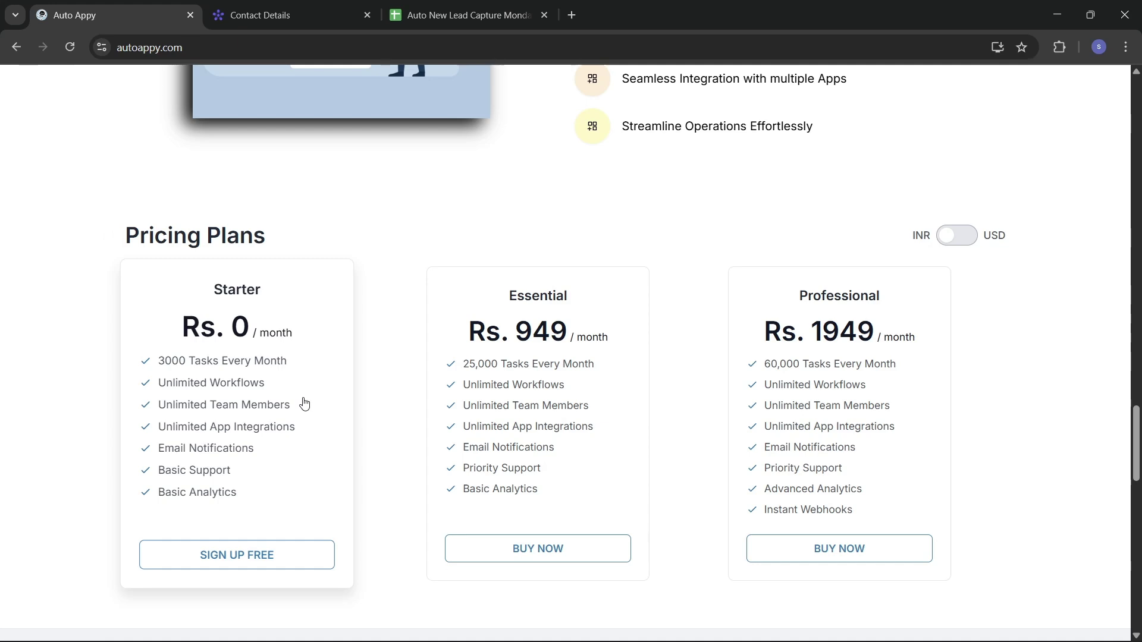
scroll(304, 404, up, 5)
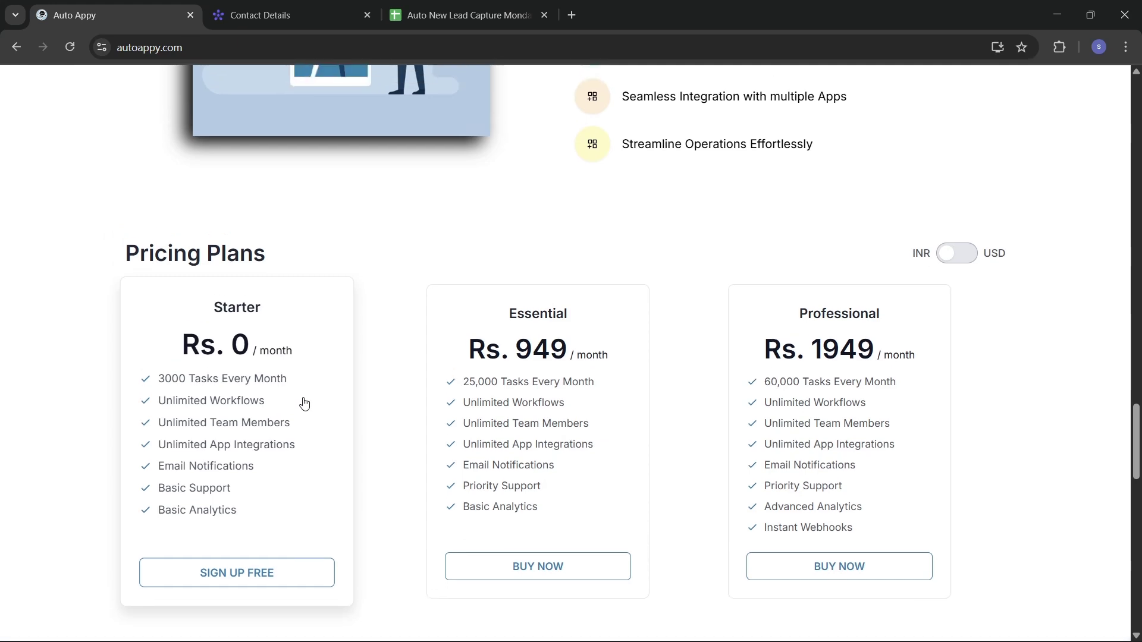
scroll(304, 404, up, 20)
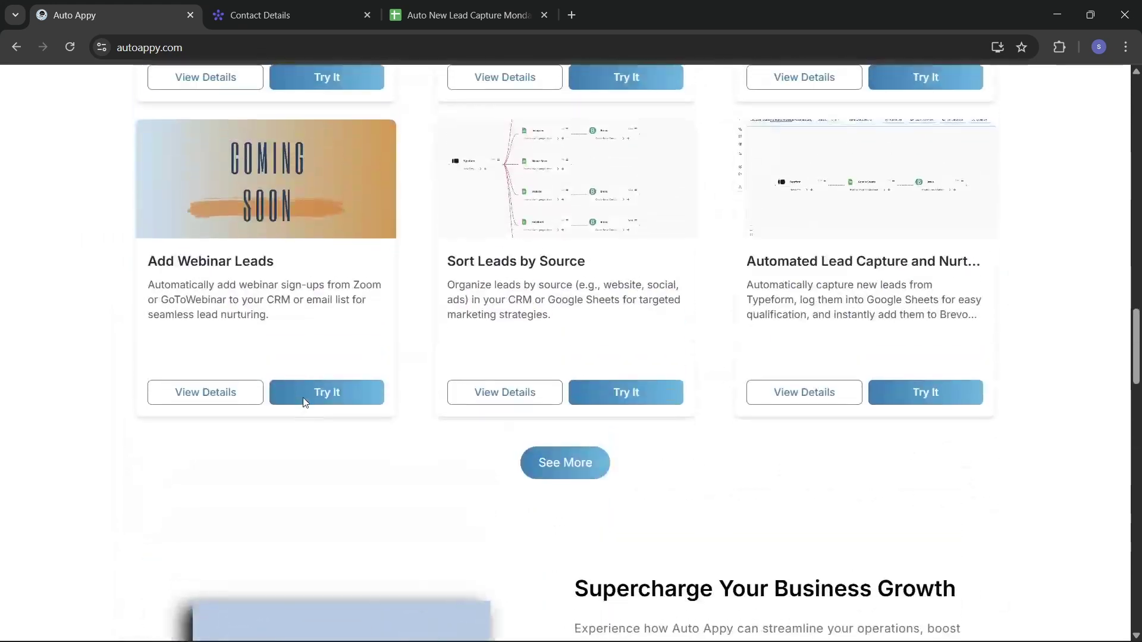
scroll(302, 398, up, 12)
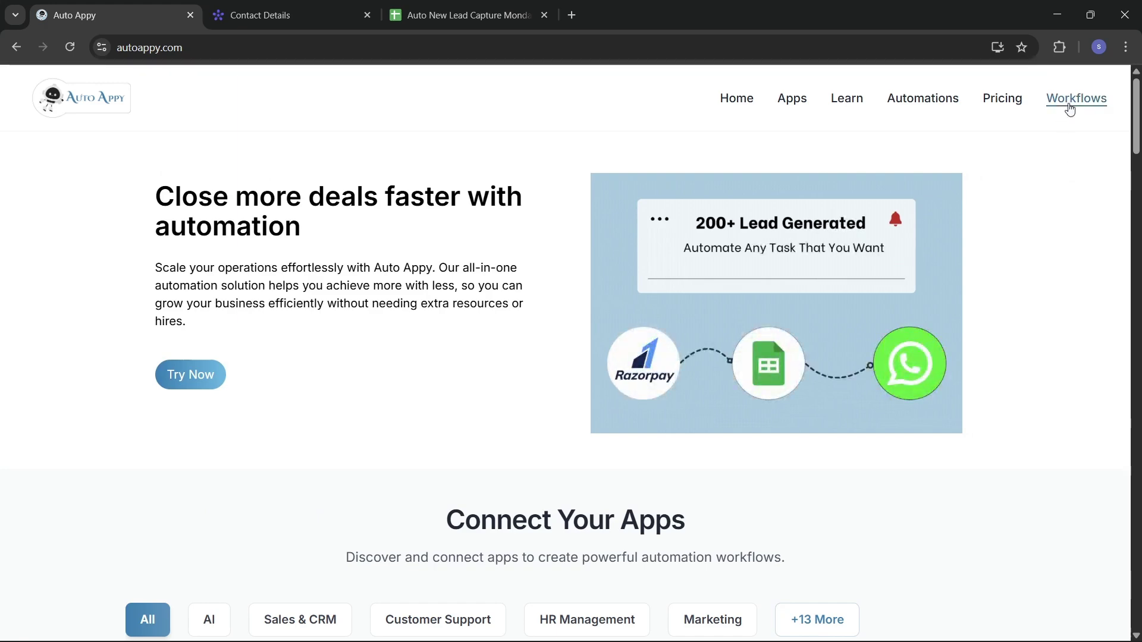
Go to the Workflows dashboard and start a new workflow with Add Workflow.
click(1069, 107)
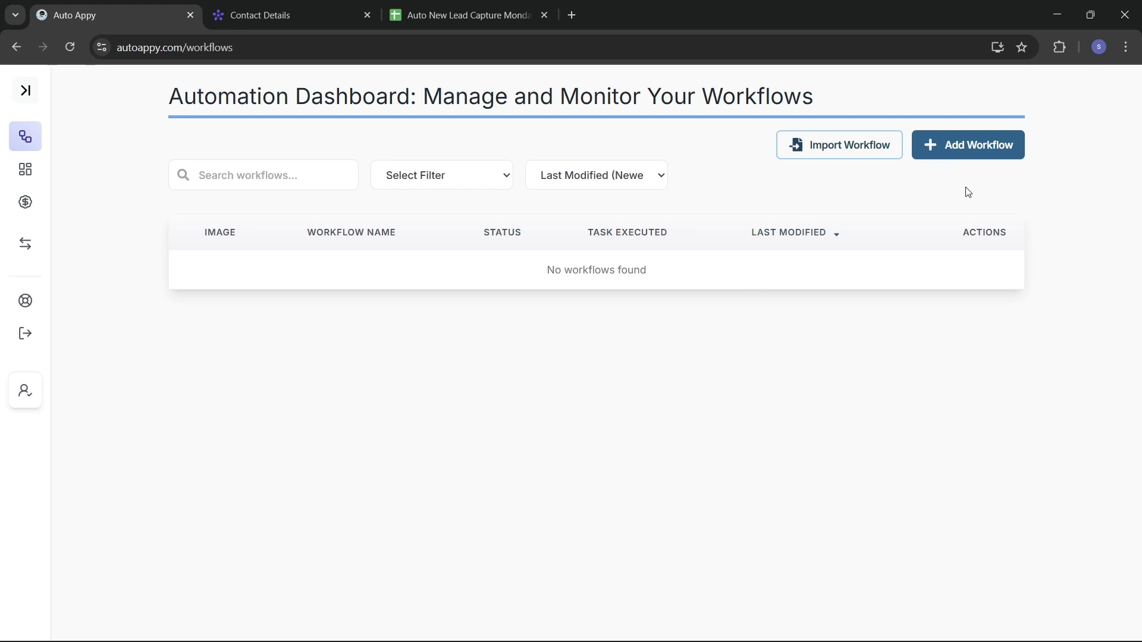
click(964, 152)
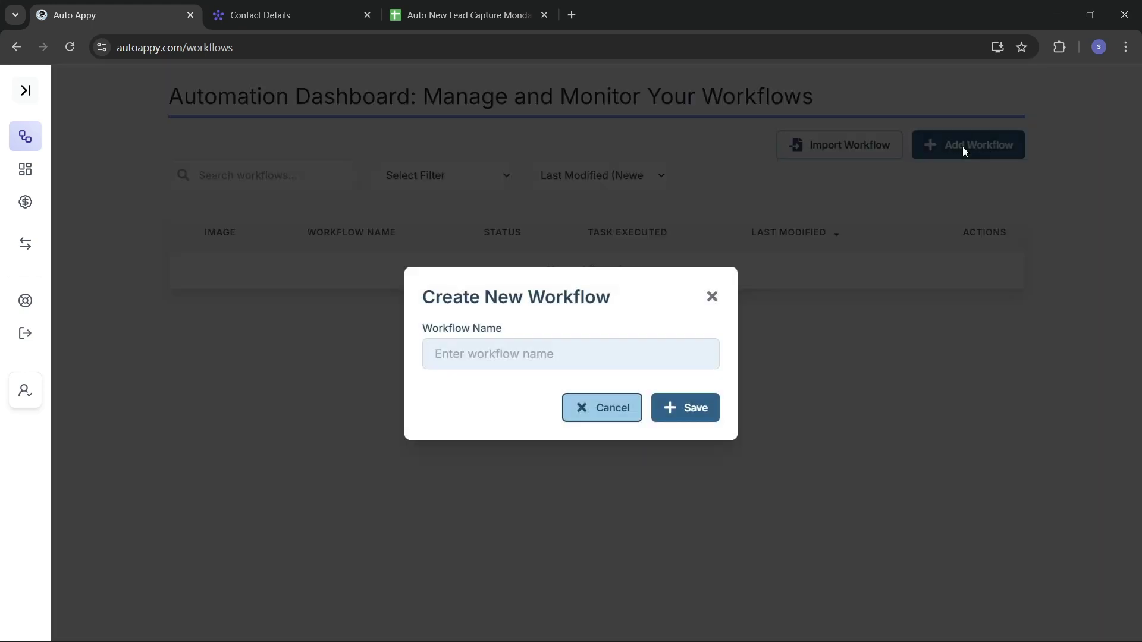
Name the new workflow 'Auto New Lead Capture From Monday.com' and save it.
click(515, 355)
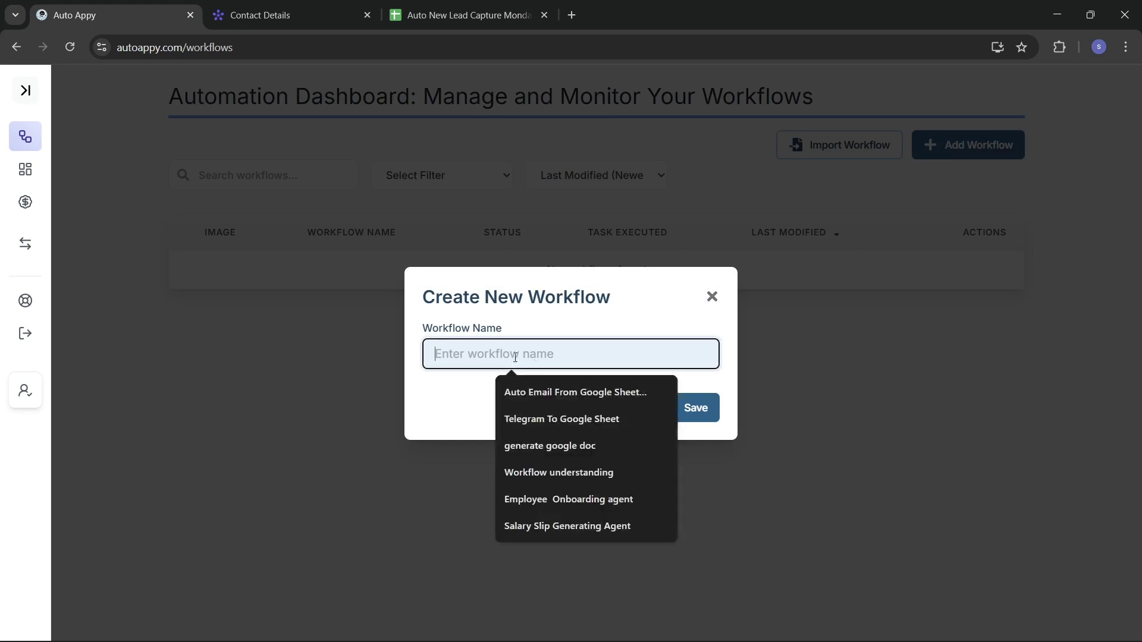
text(Auto )
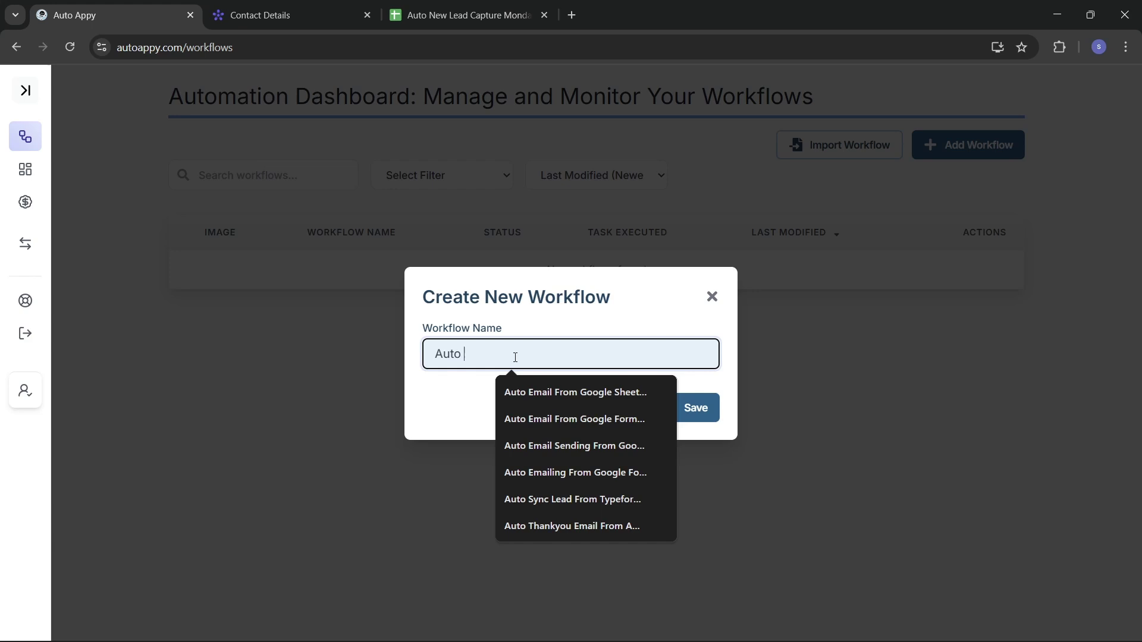
text(New Lead Capture)
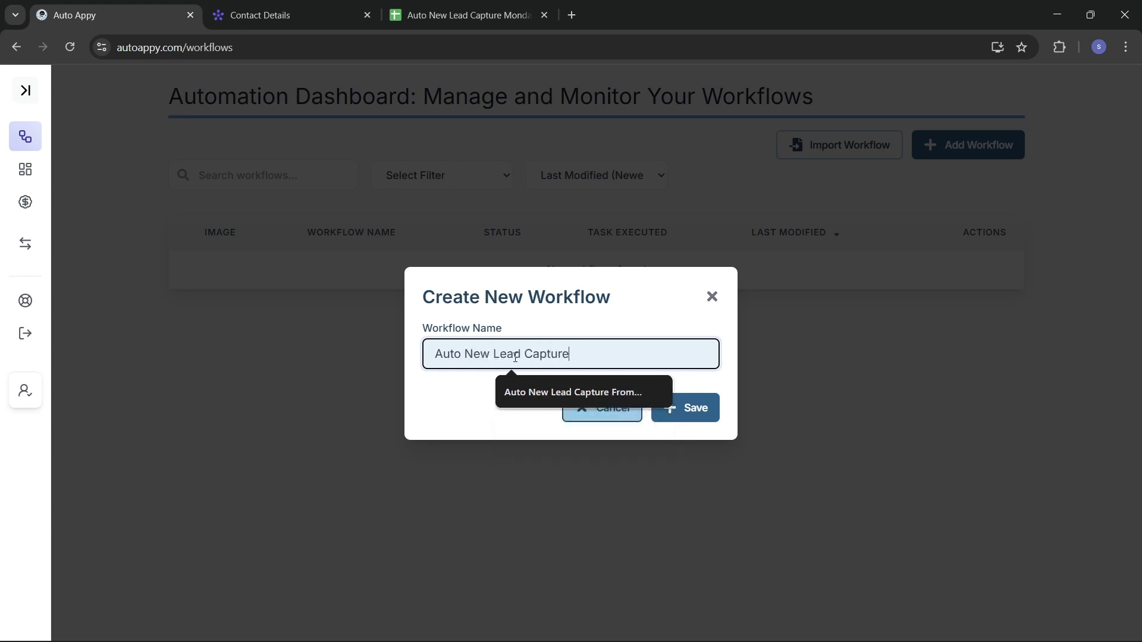
text( Fe)
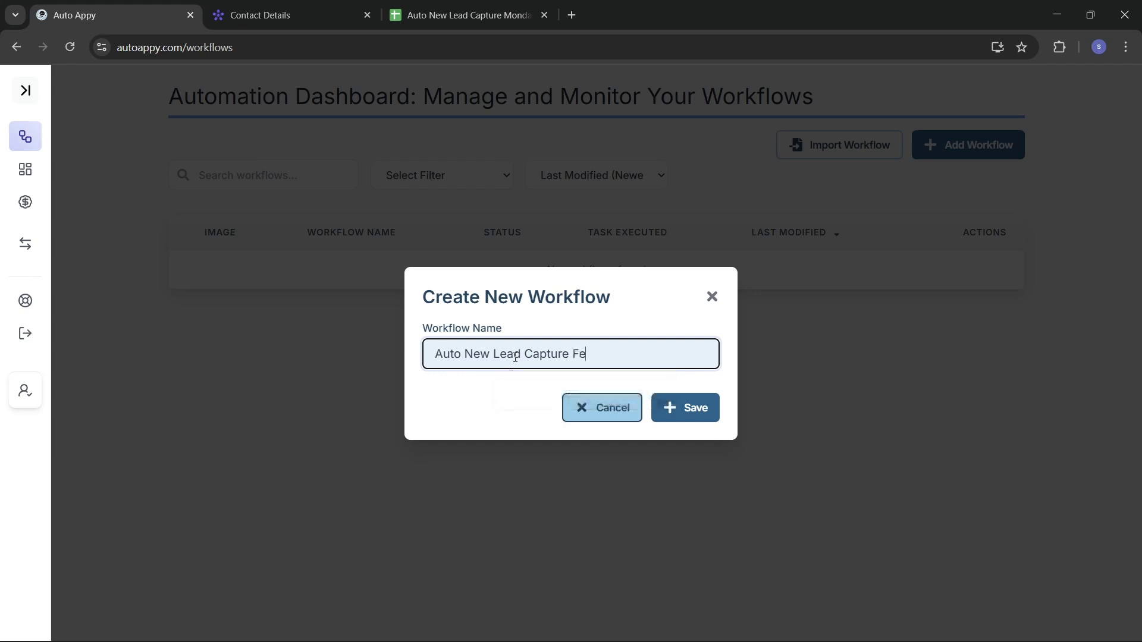
key(BackSpace)
text(rom)
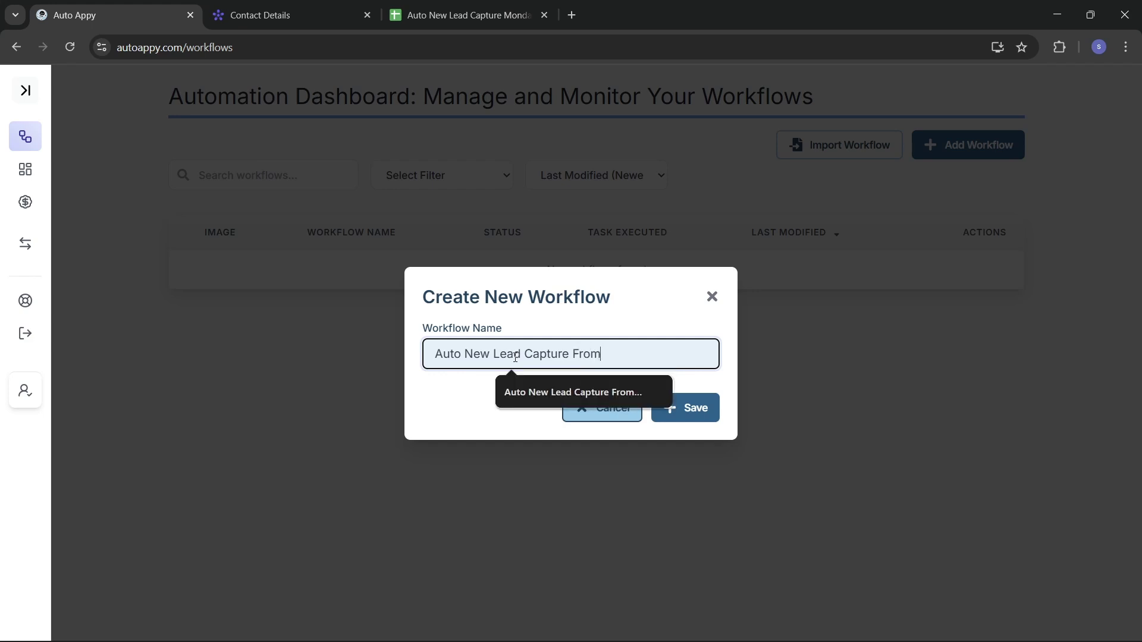
text( Monday)
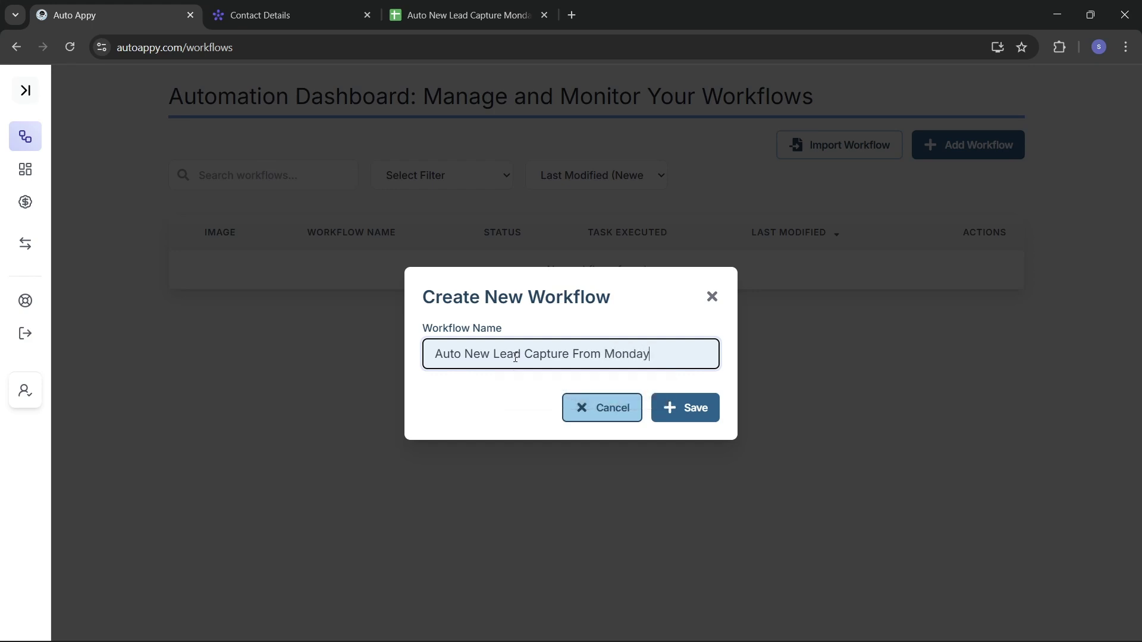
text(.com)
click(695, 416)
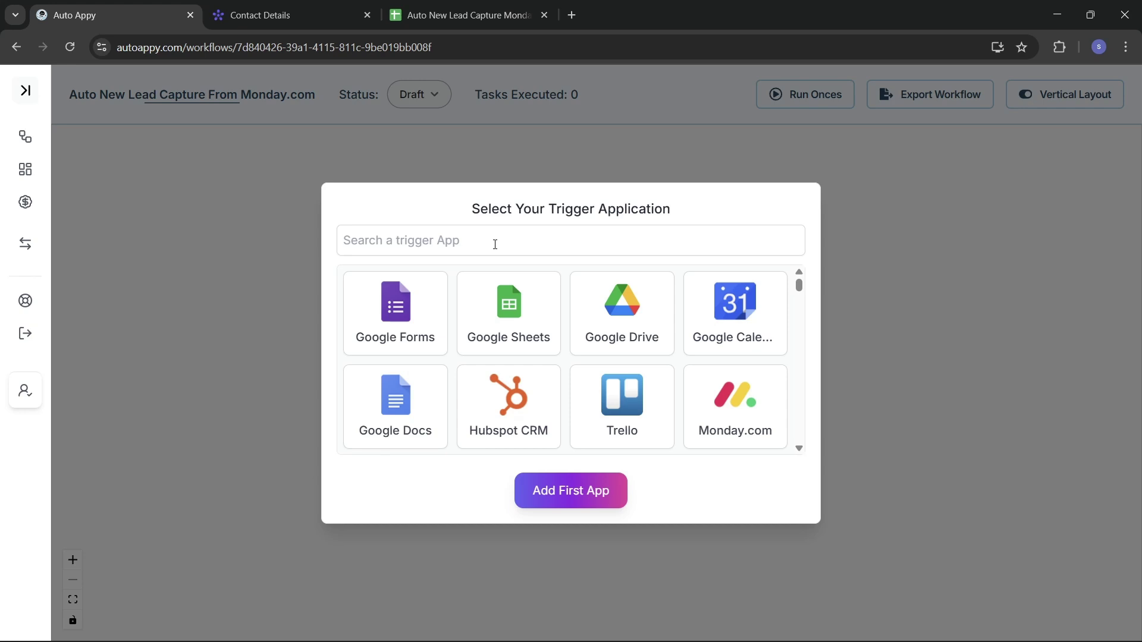
Add Monday.com with the New Item in Board trigger as the first step and reposition its node.
click(495, 244)
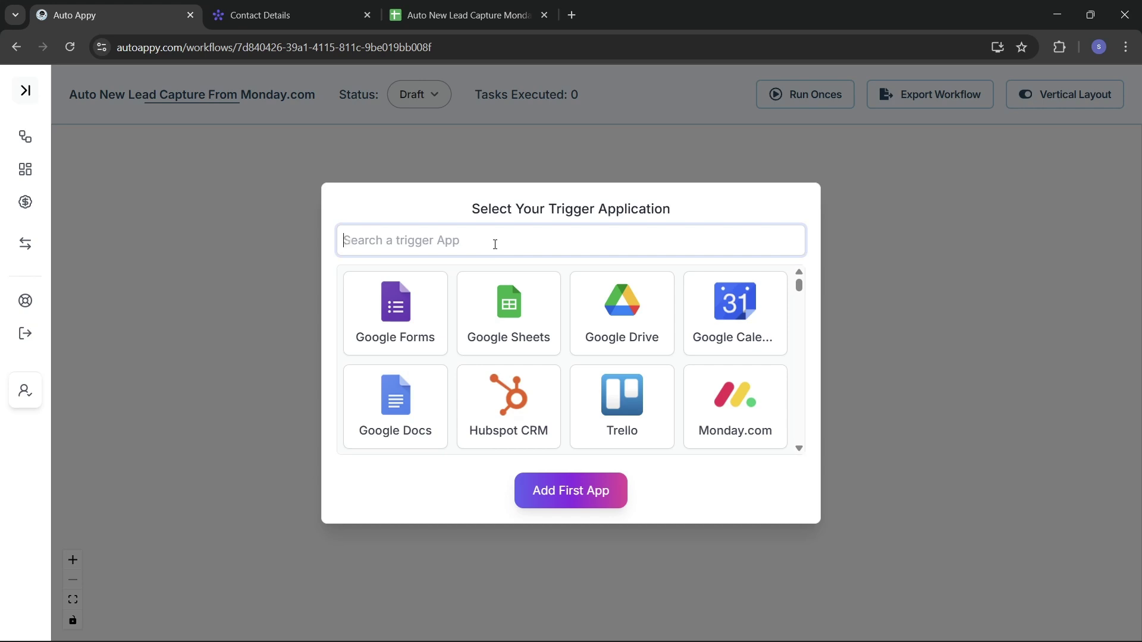
text(M)
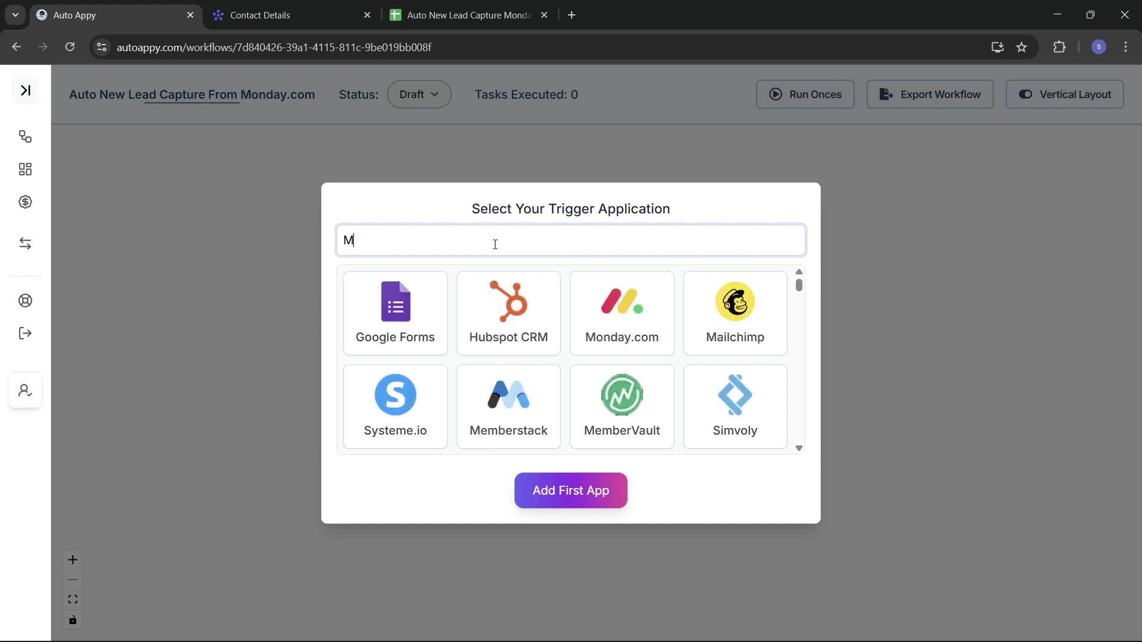
click(616, 321)
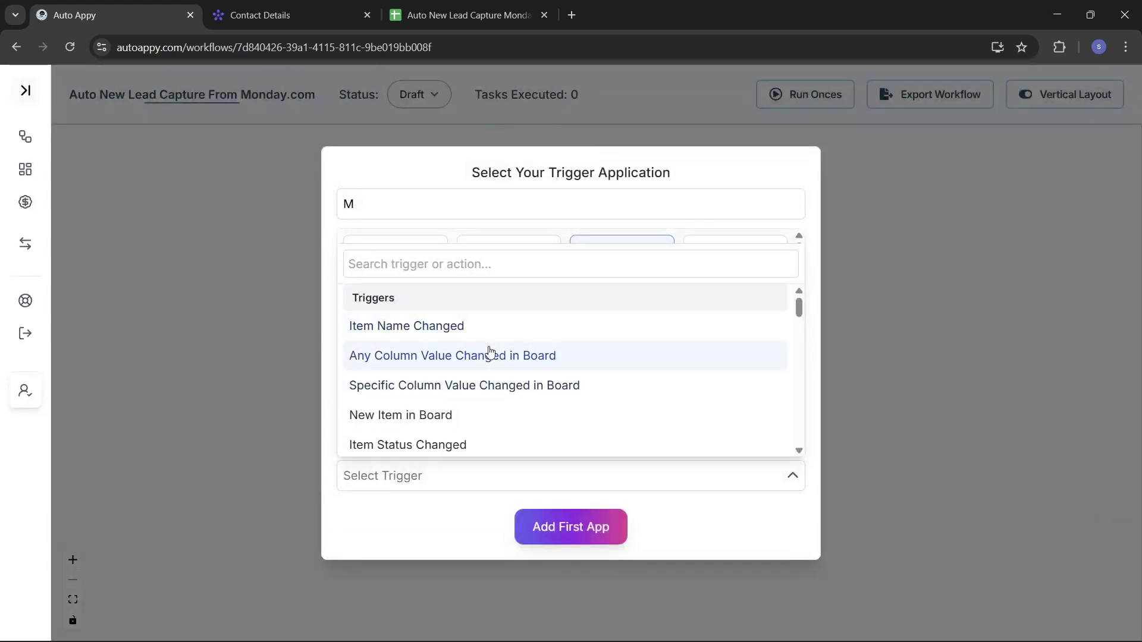
scroll(490, 352, down, 1)
scroll(490, 352, up, 1)
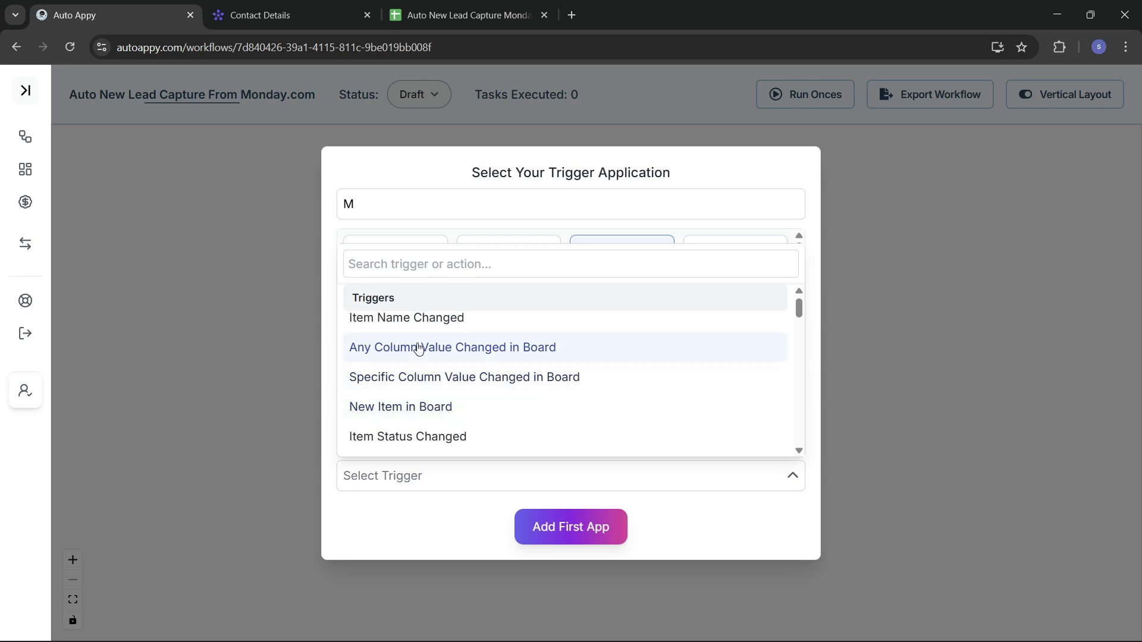
click(422, 405)
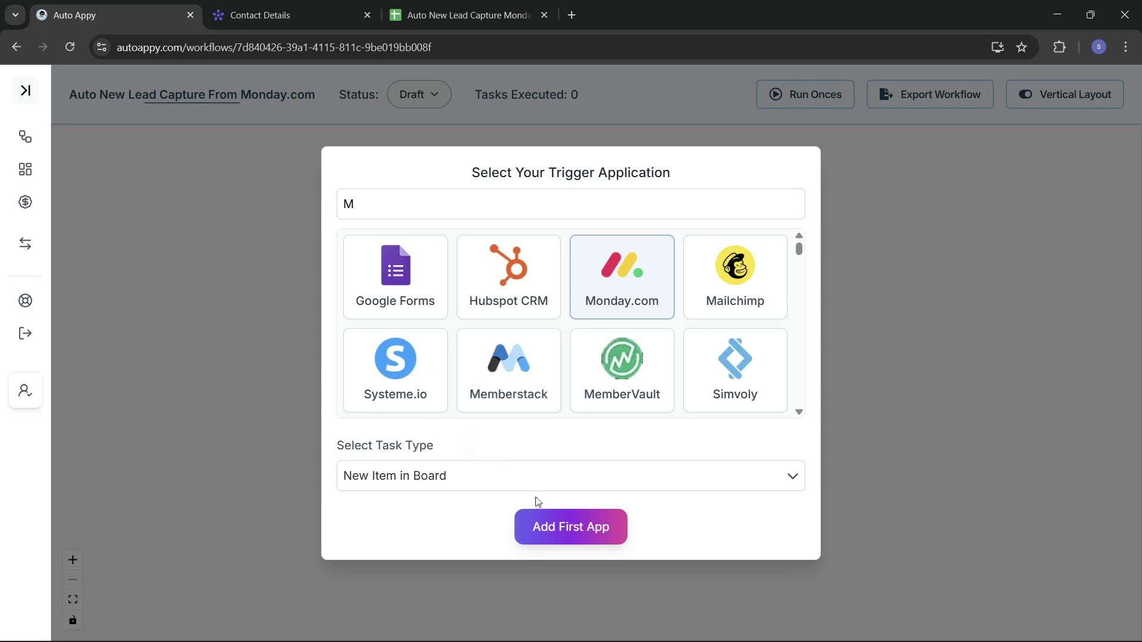
click(569, 527)
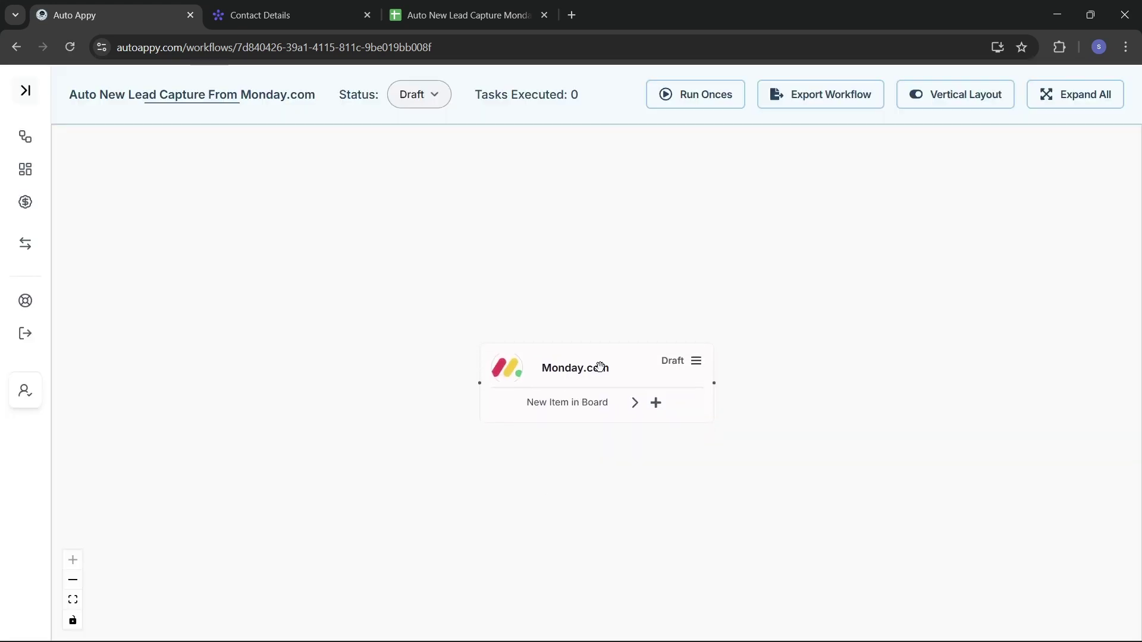
drag(605, 365, 406, 315)
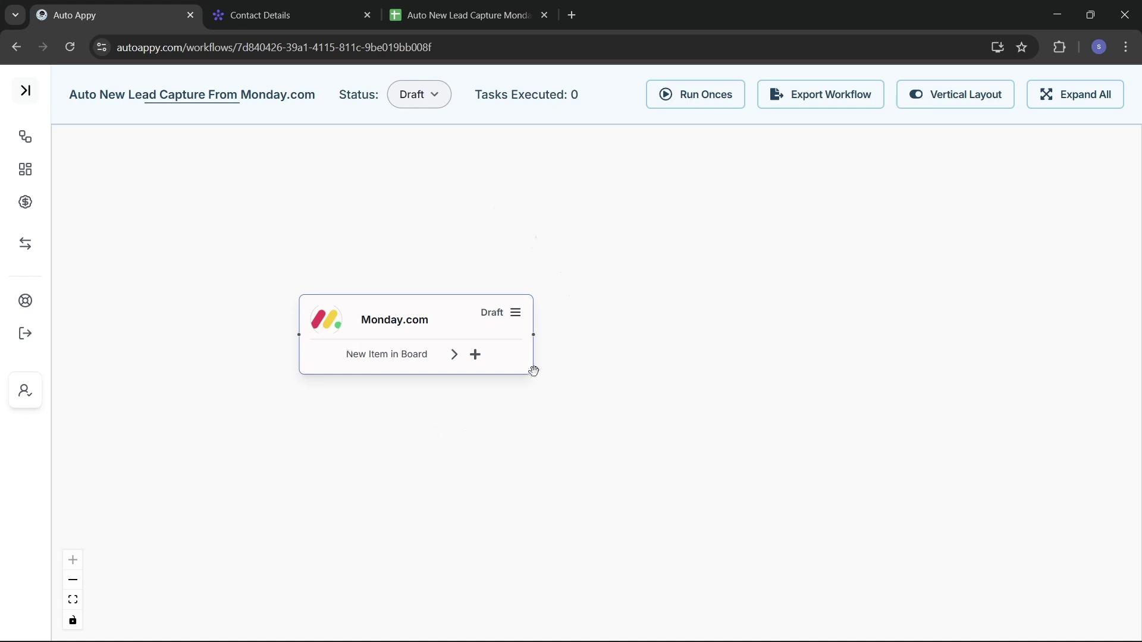
Open the Monday.com trigger setup and copy its webhook URL.
click(516, 322)
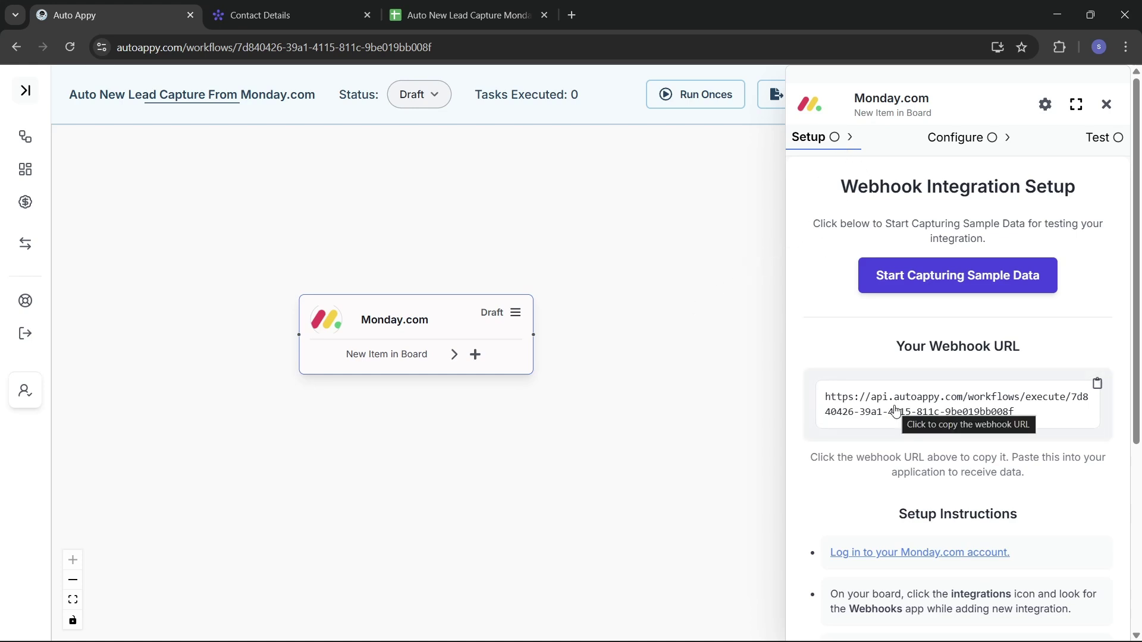
scroll(896, 411, down, 1)
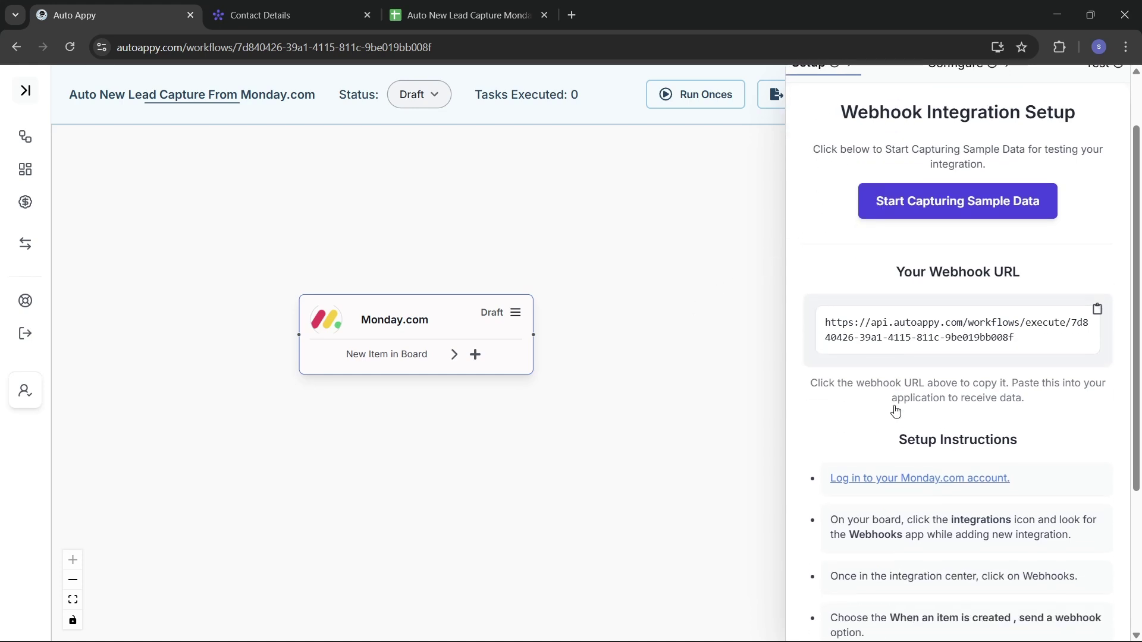
click(1097, 300)
Start capturing sample data, then go to the Contact Details board.
scroll(1043, 494, down, 3)
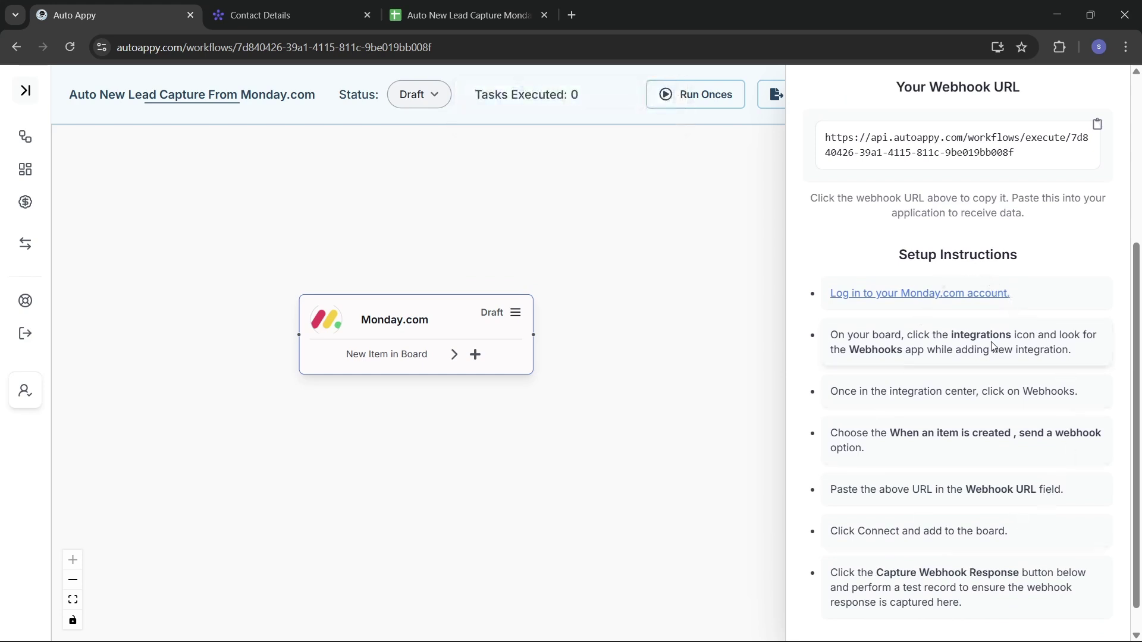
scroll(978, 553, down, 1)
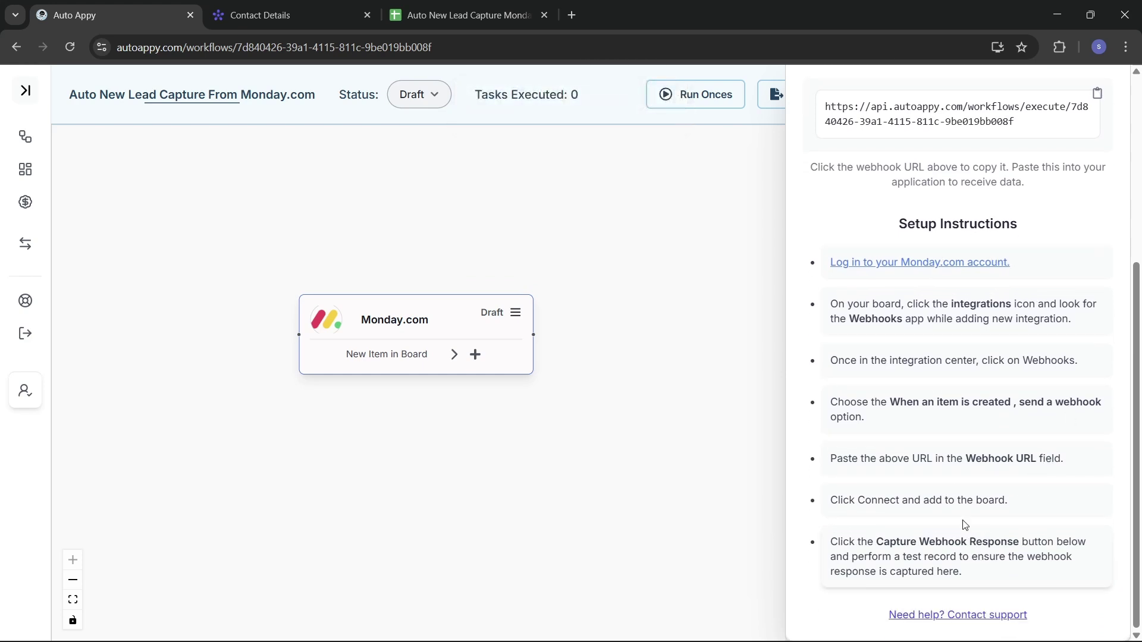
scroll(904, 370, up, 2)
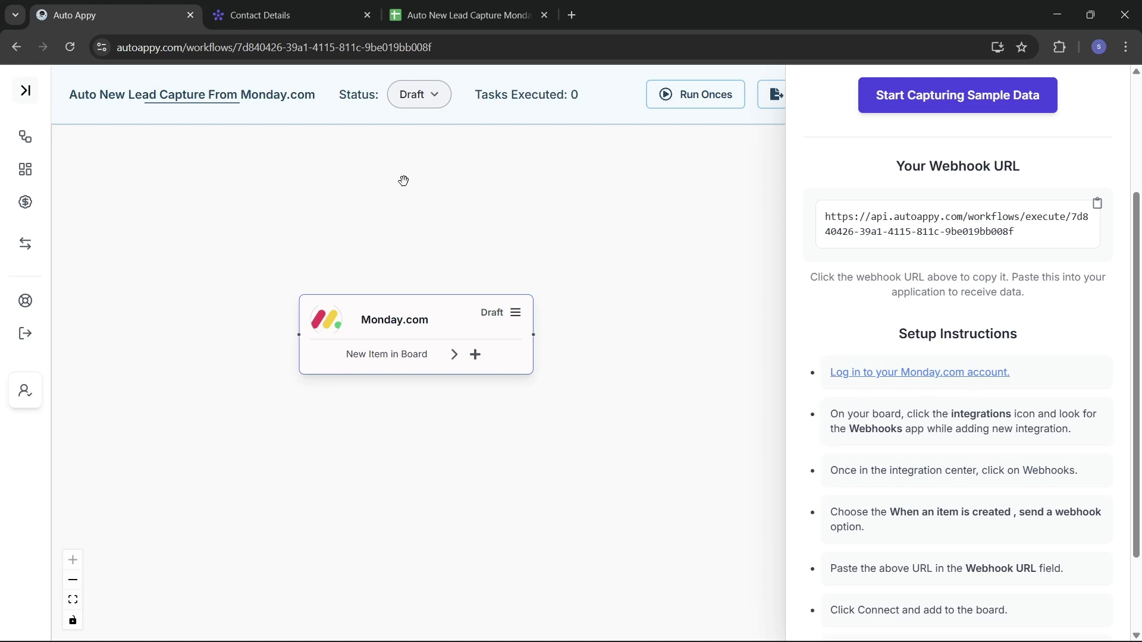
scroll(945, 188, up, 3)
click(991, 273)
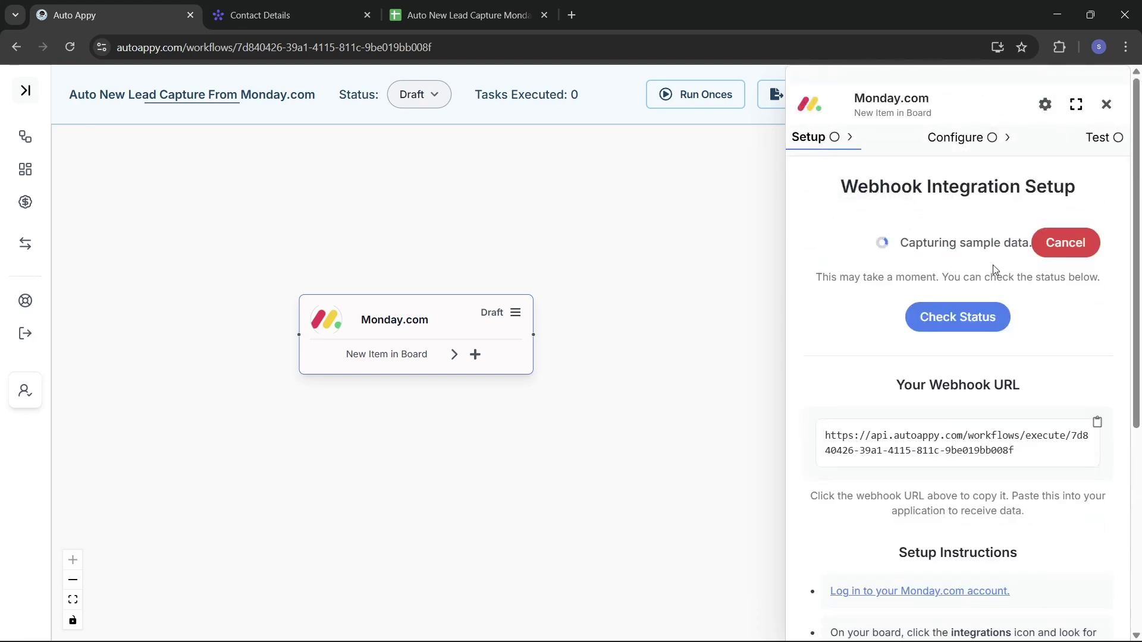
click(260, 22)
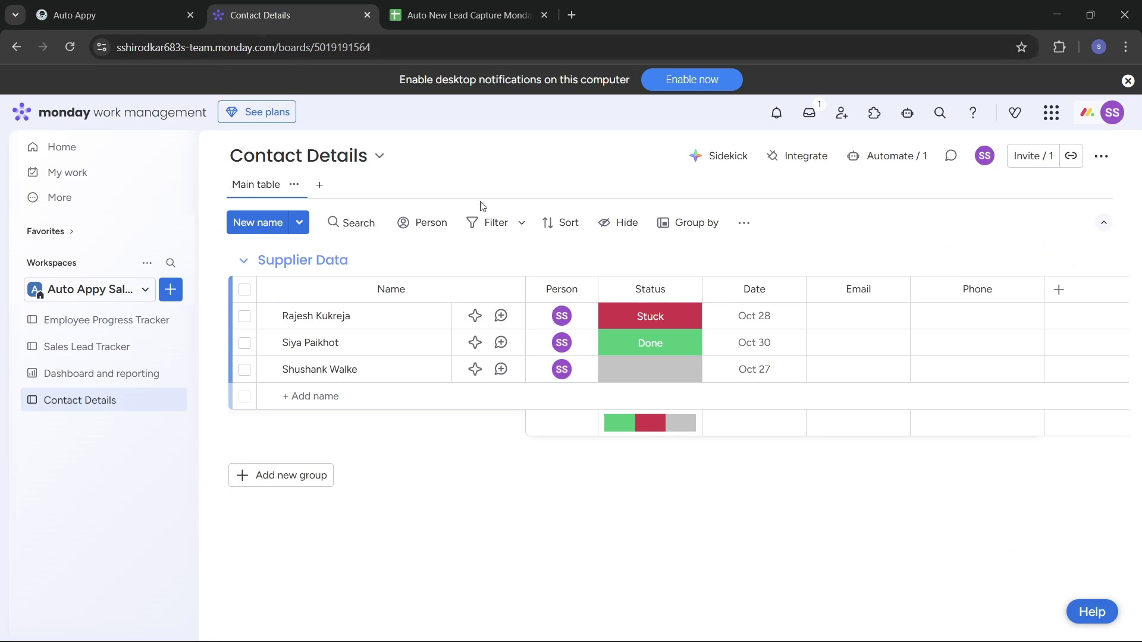
Find the Webhooks integration and choose the 'When an item is created' template.
click(801, 164)
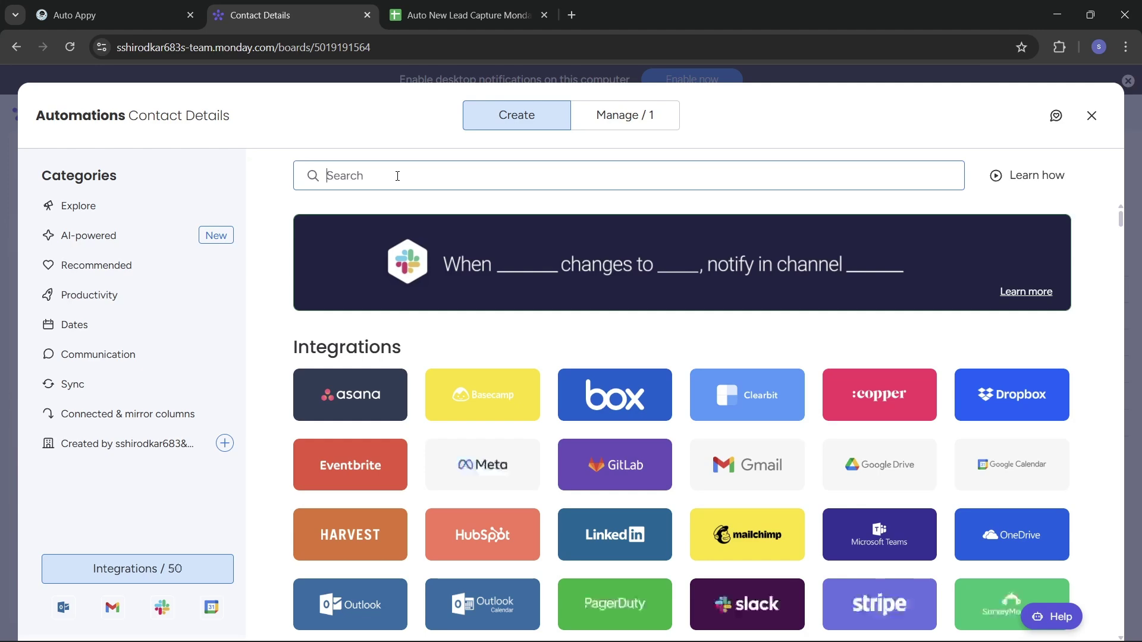
text(webho)
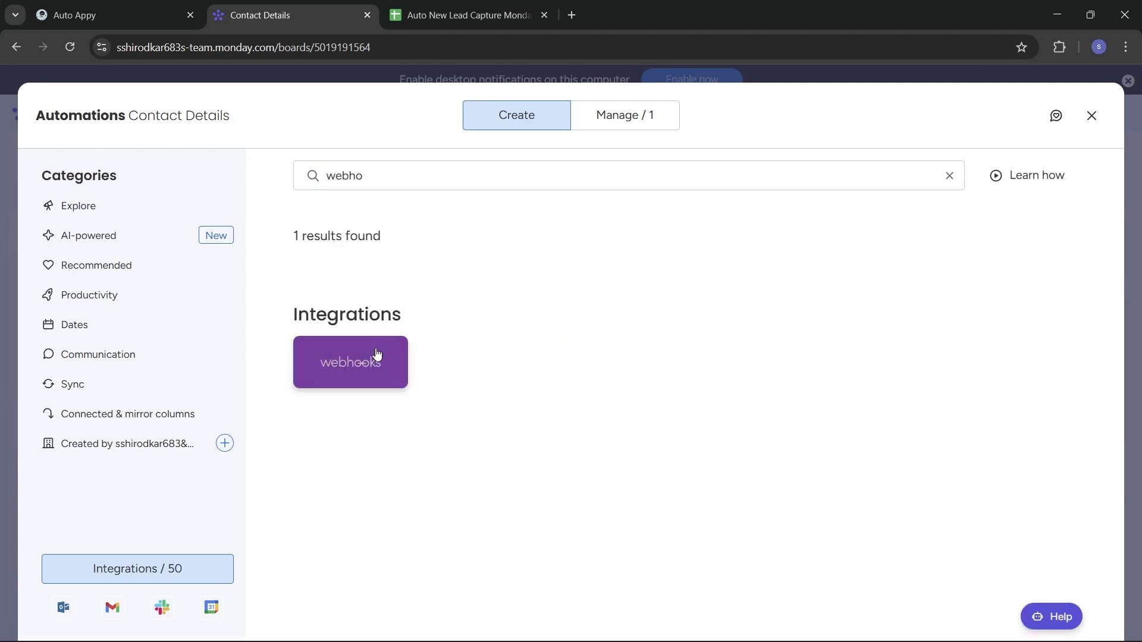
click(377, 354)
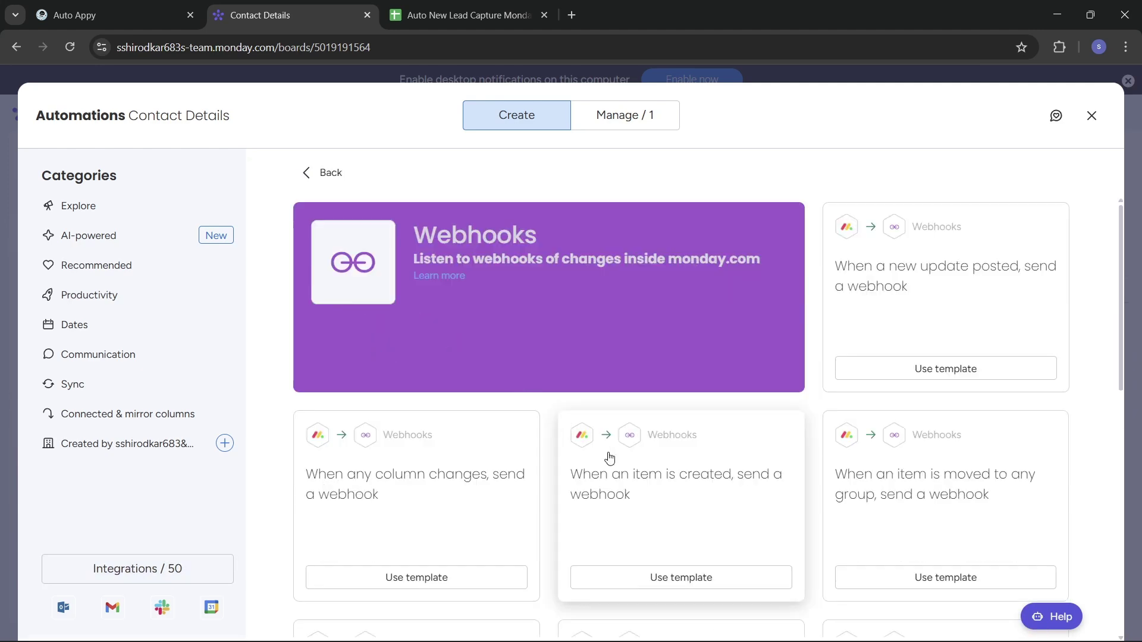
scroll(609, 456, down, 2)
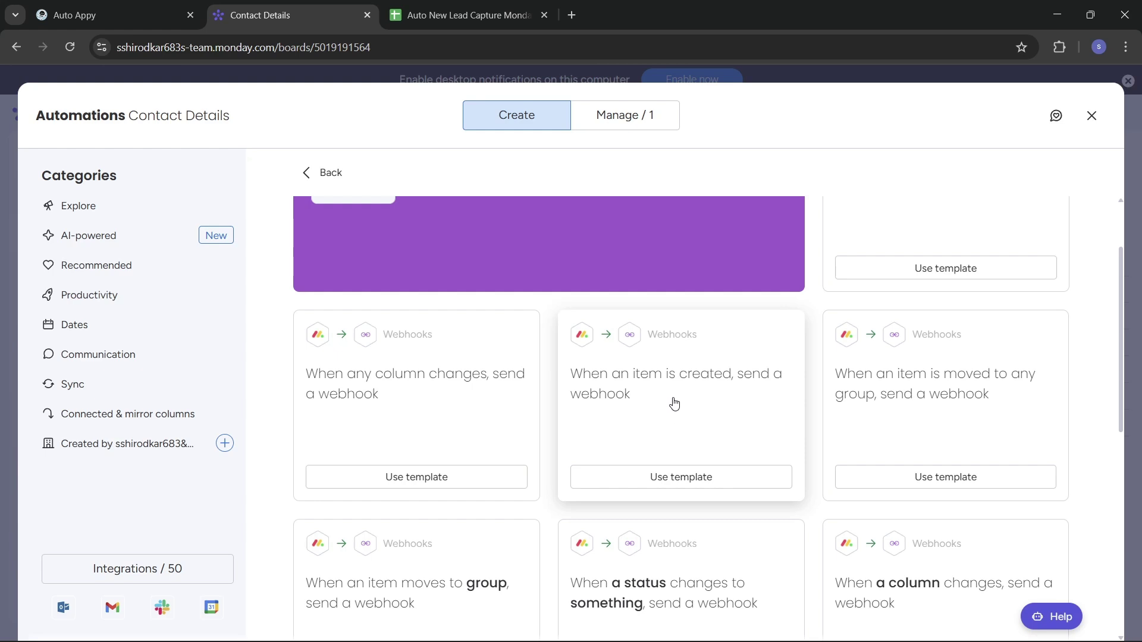
click(684, 480)
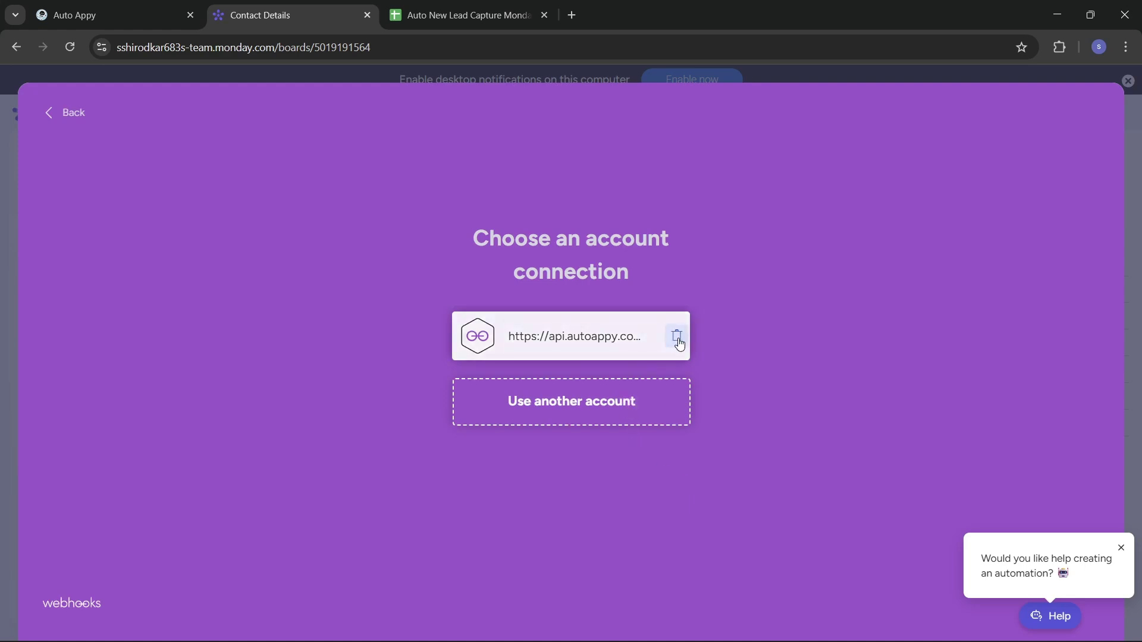
Replace the old connection with the pasted Auto Appy webhook URL and create the automation.
click(677, 338)
click(684, 431)
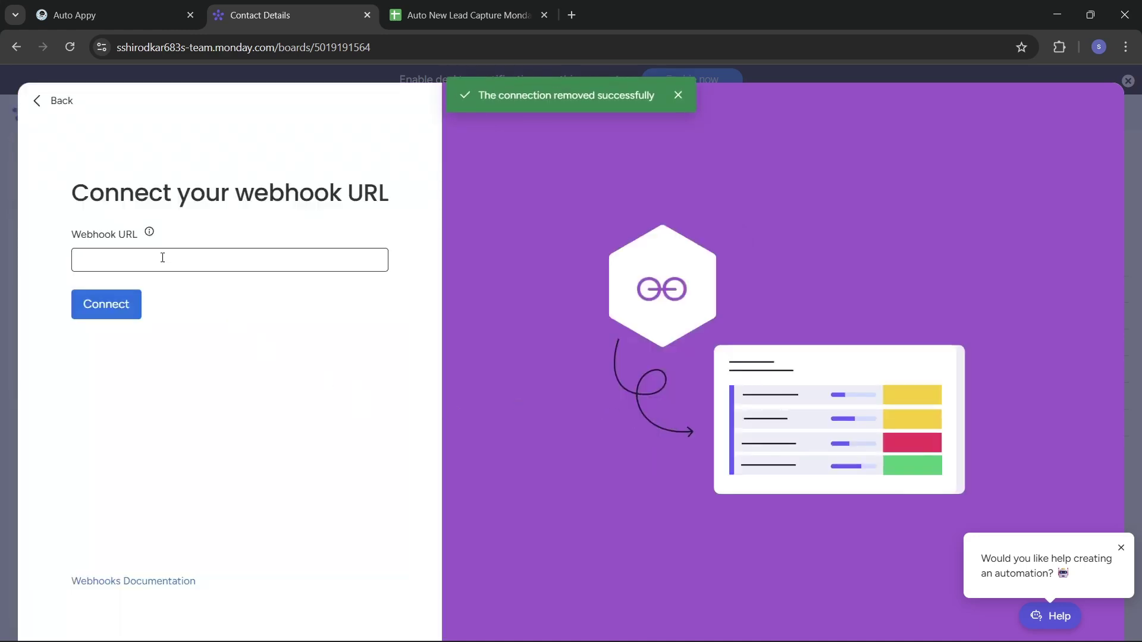
key(ctrl+v)
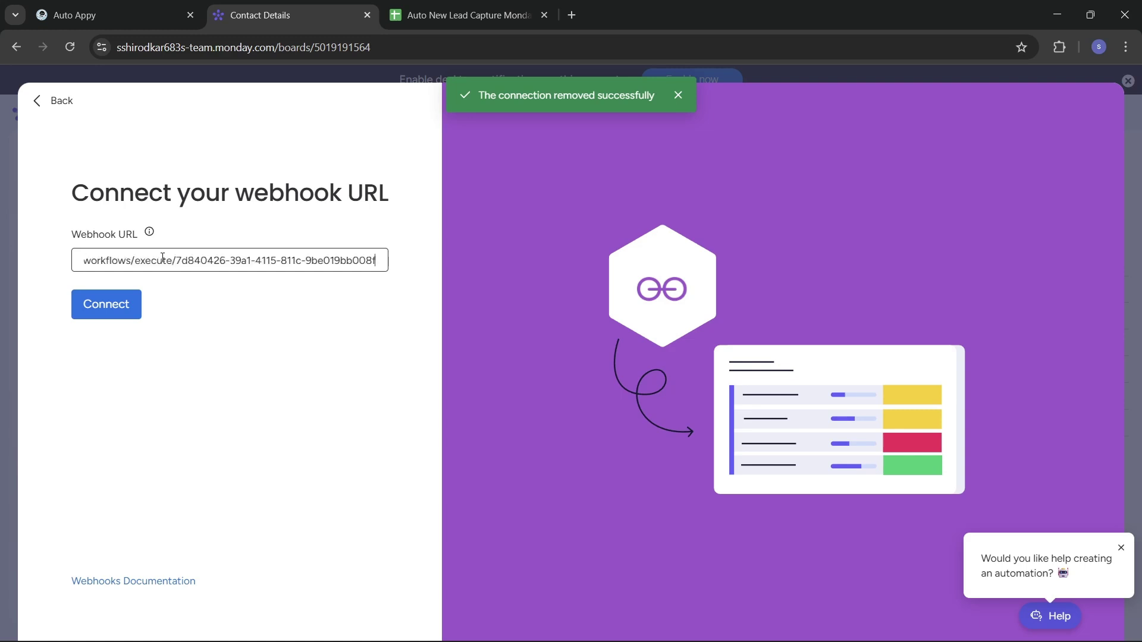
click(104, 310)
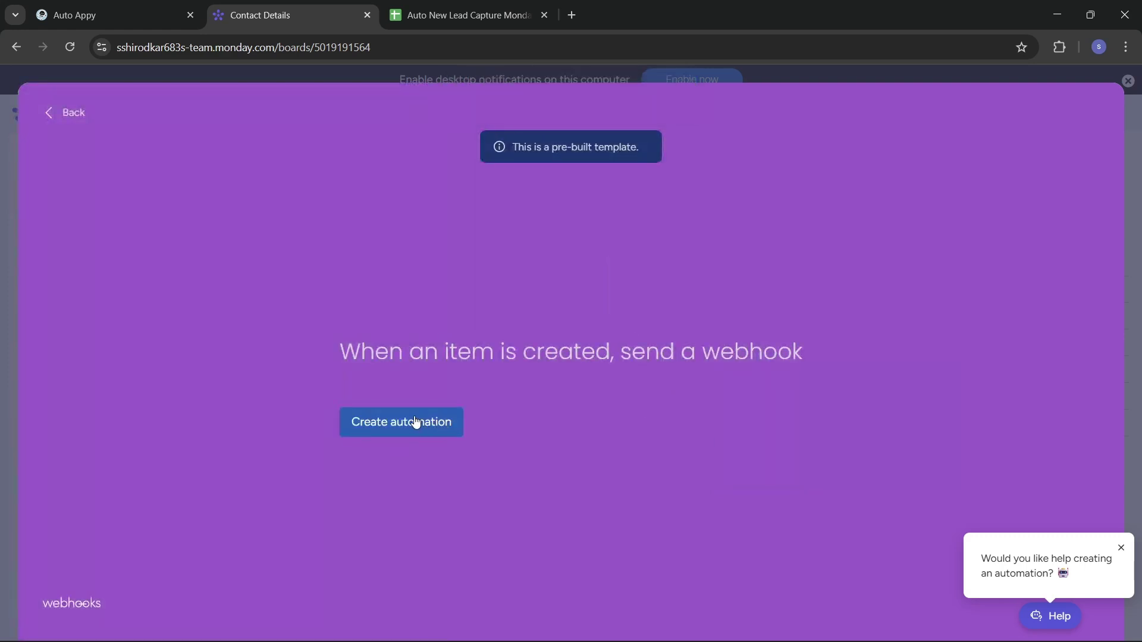
click(415, 422)
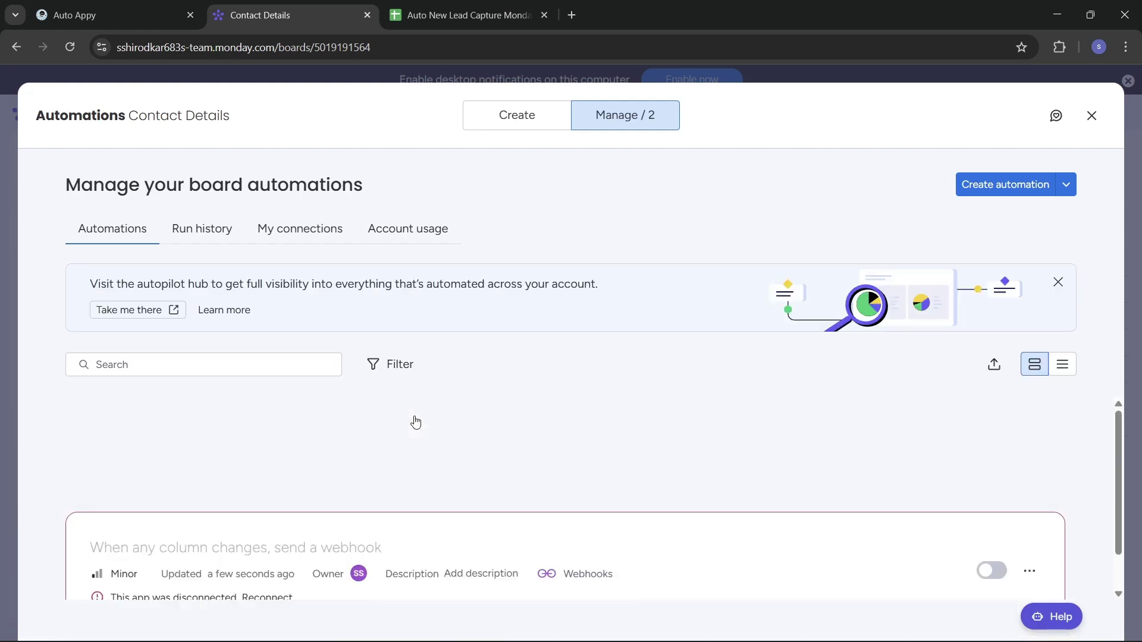
Review the new webhook automation and close the Automations window.
scroll(573, 490, down, 1)
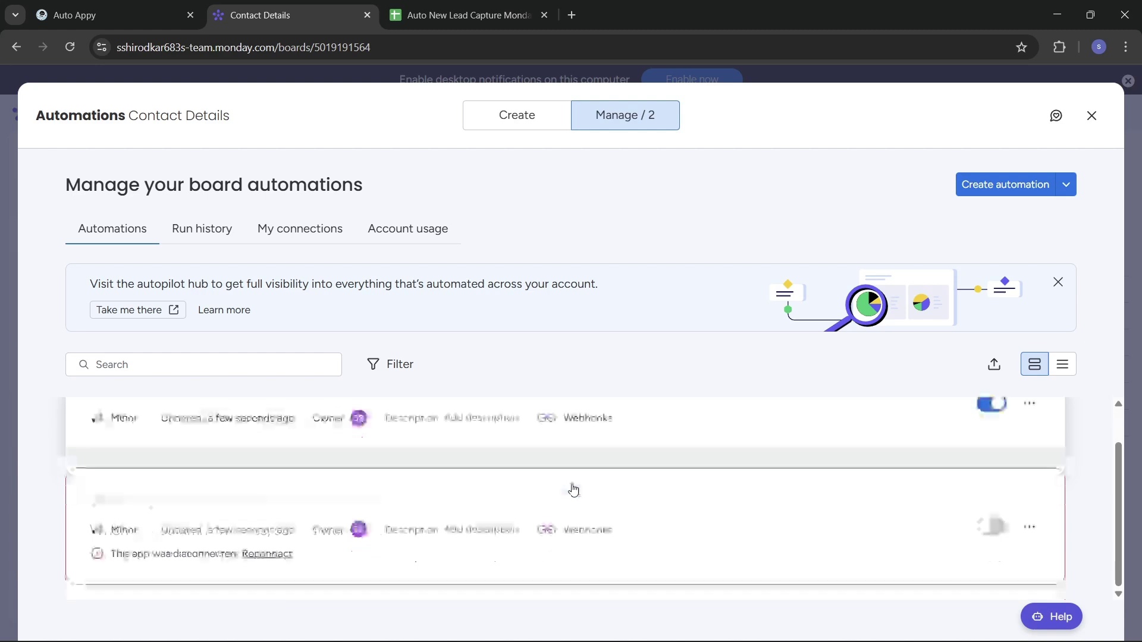
scroll(572, 490, up, 1)
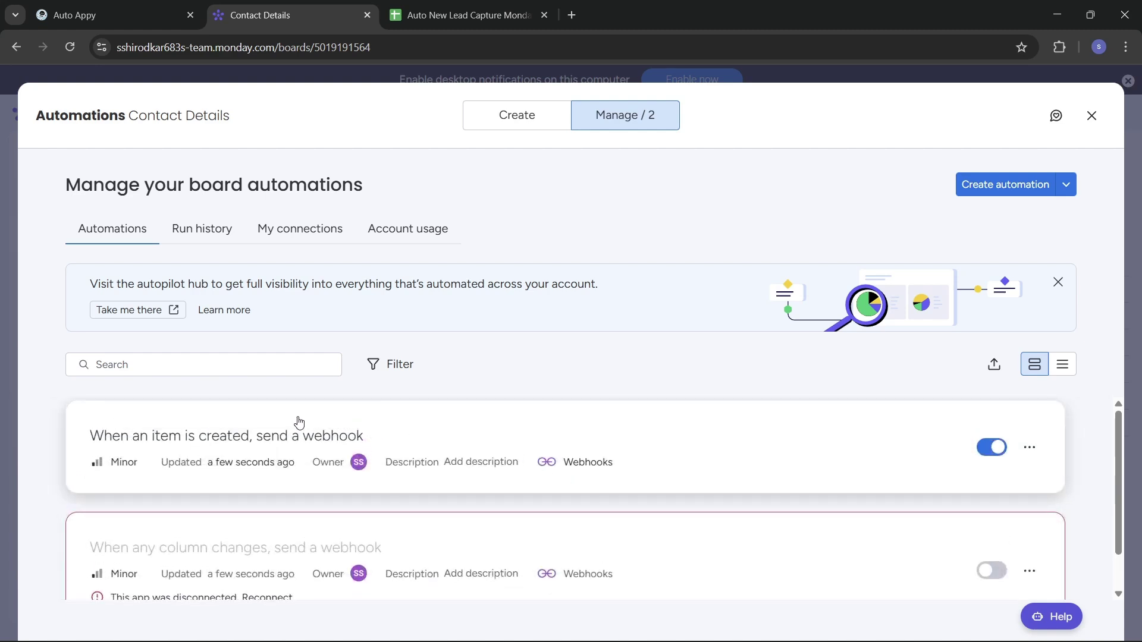
mouse_move(570, 639)
click(802, 624)
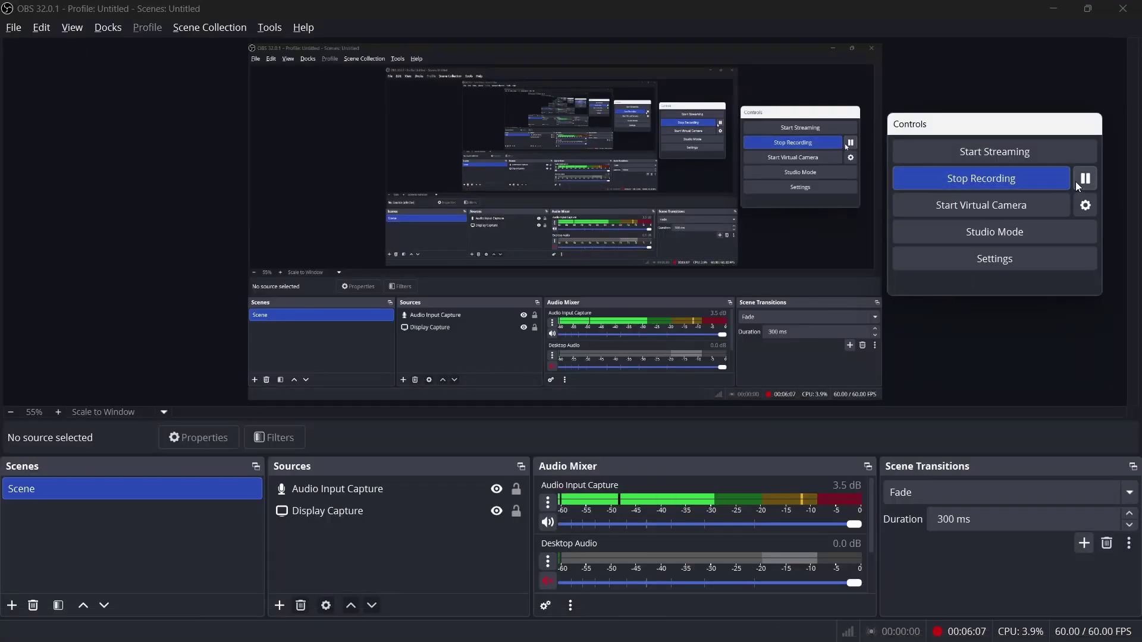
key(alt+Tab)
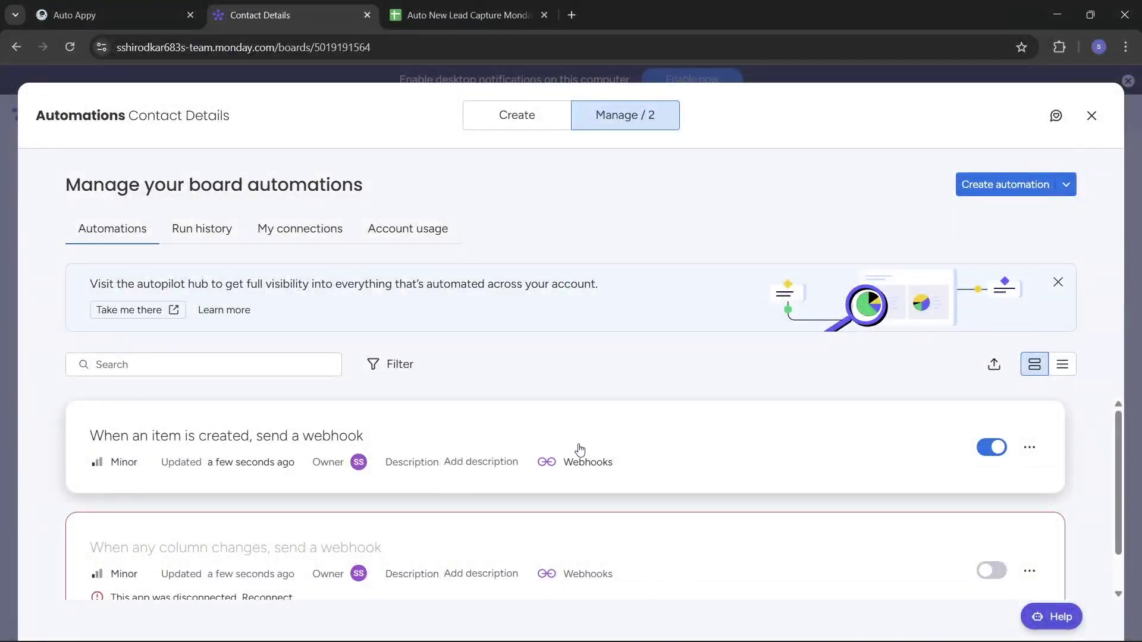
scroll(580, 450, down, 1)
scroll(580, 450, up, 1)
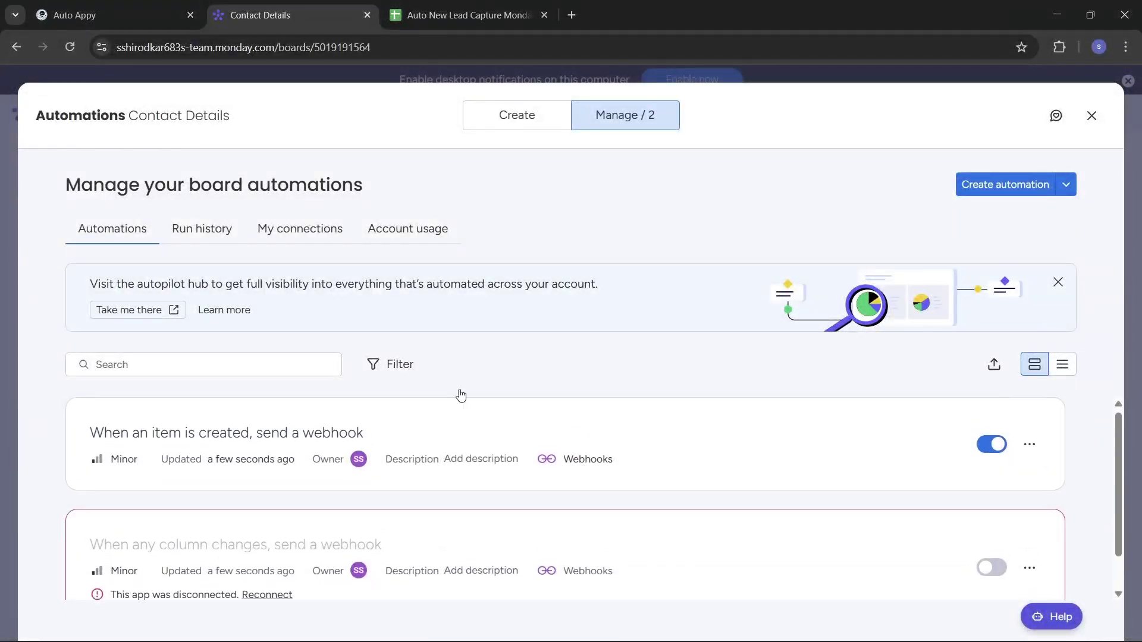
click(1091, 116)
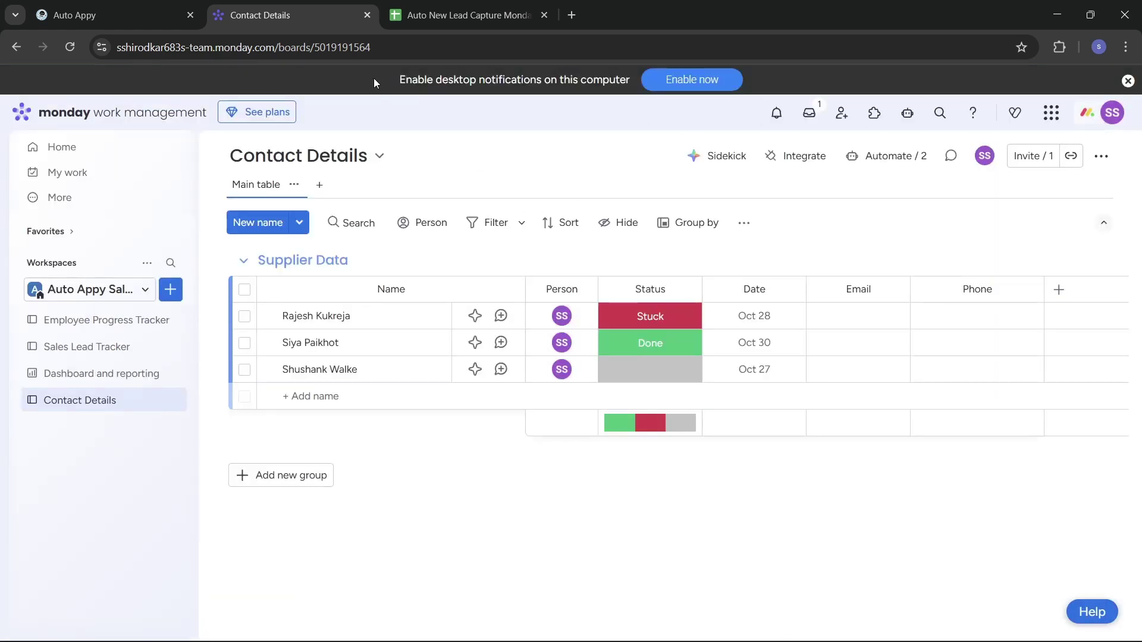
In the Auto Appy workflow, check capture status and start re-capturing sample data.
click(110, 10)
click(931, 316)
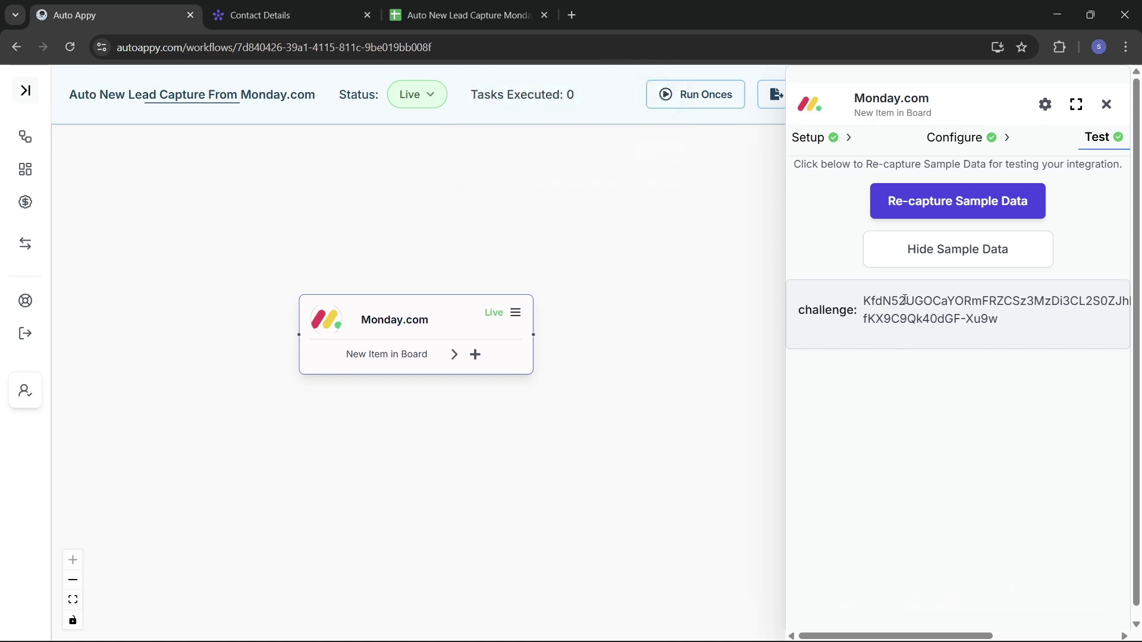
click(923, 205)
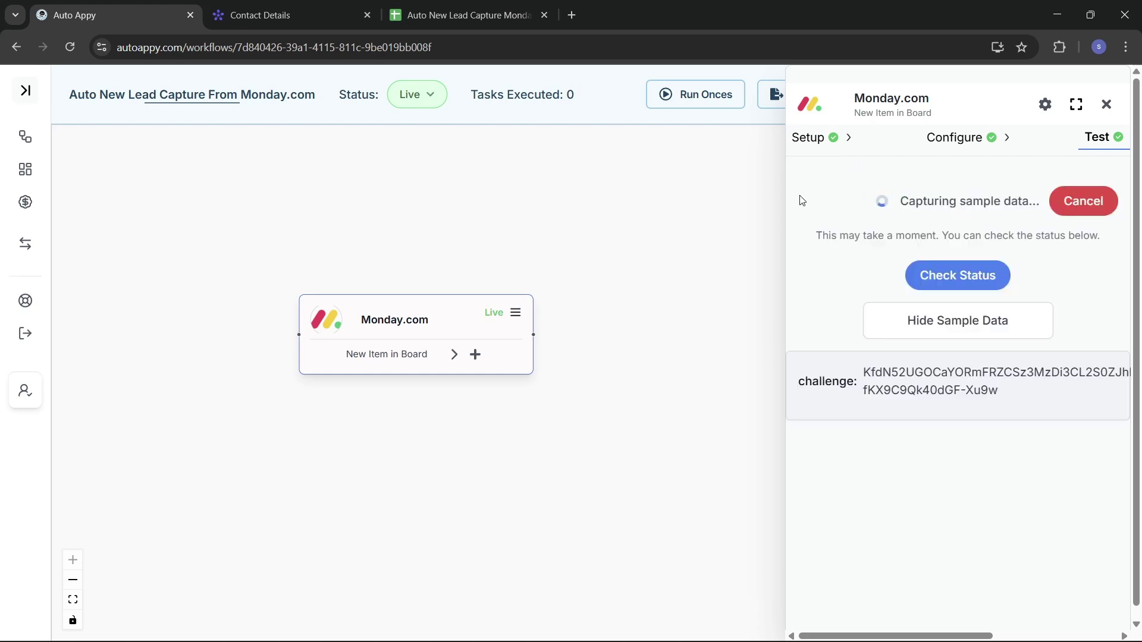
Look over the lead capture spreadsheet and Auto Appy, ending on the Contact Details board.
click(260, 16)
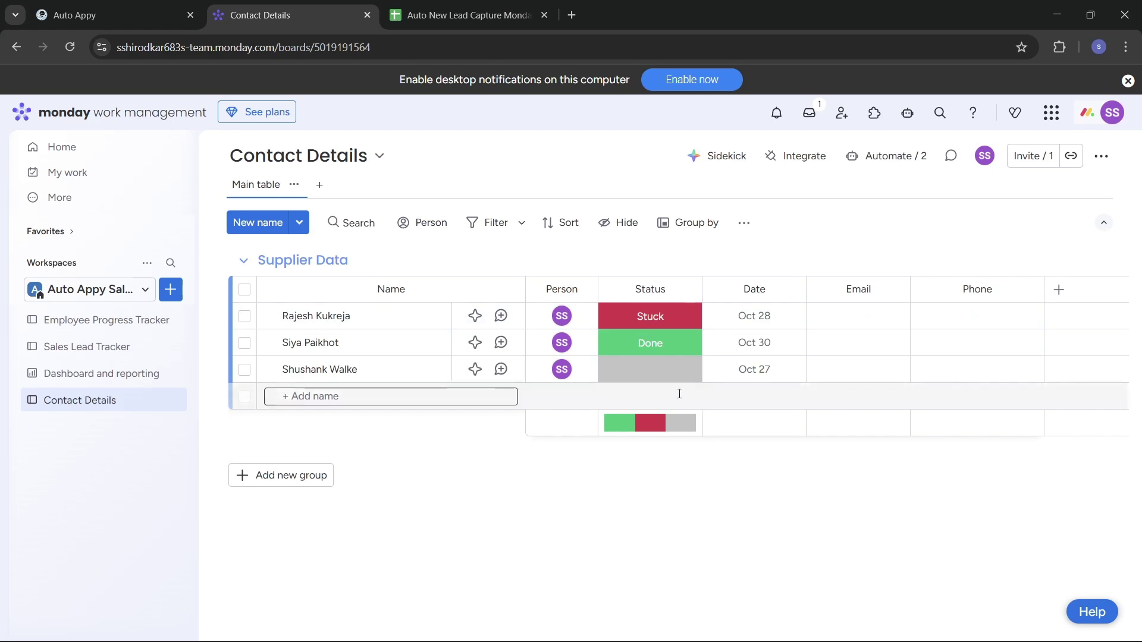
click(455, 14)
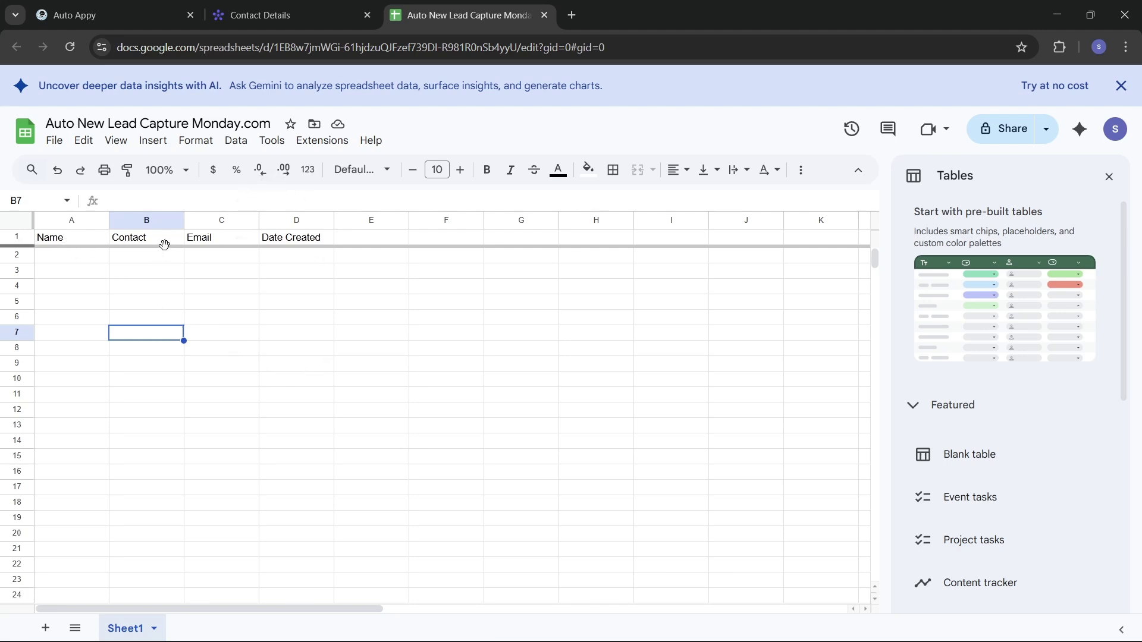
click(241, 17)
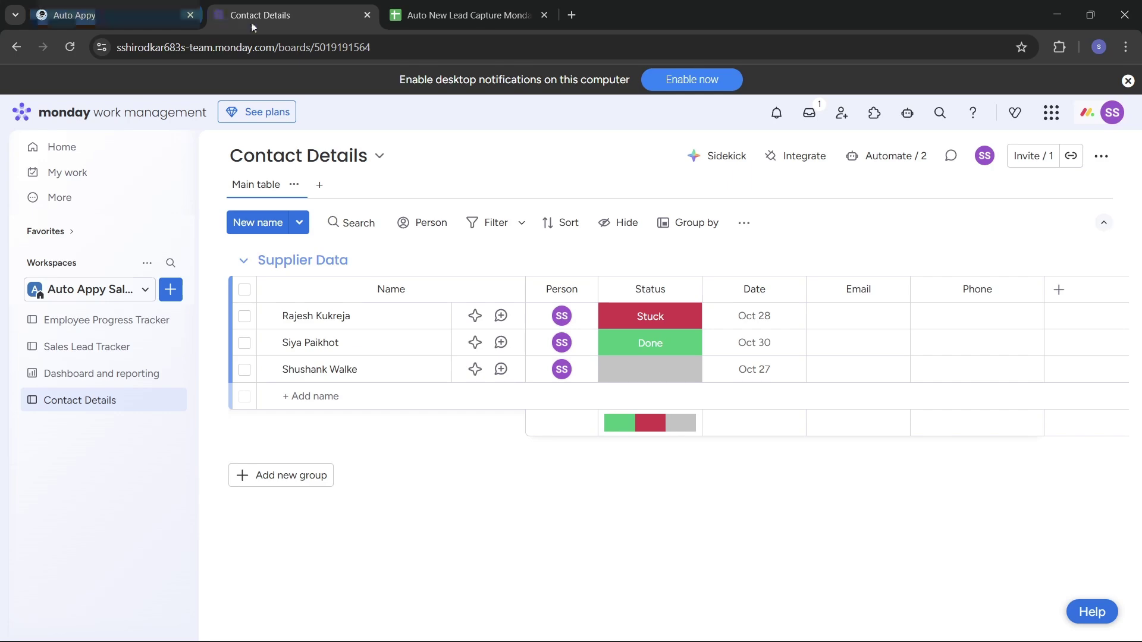
click(129, 12)
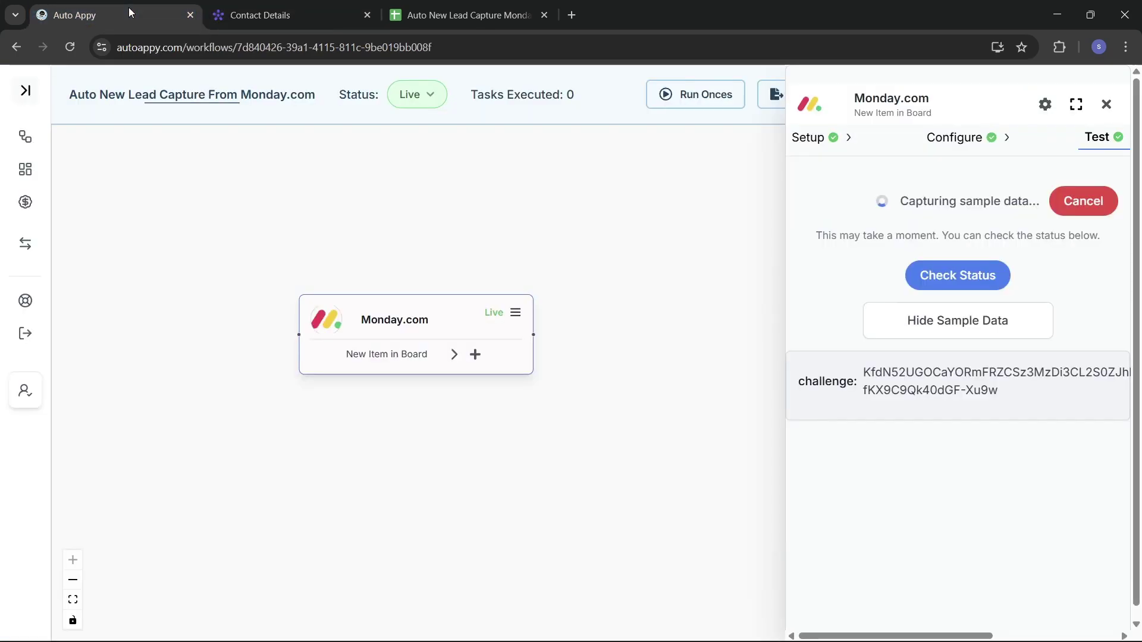
click(265, 7)
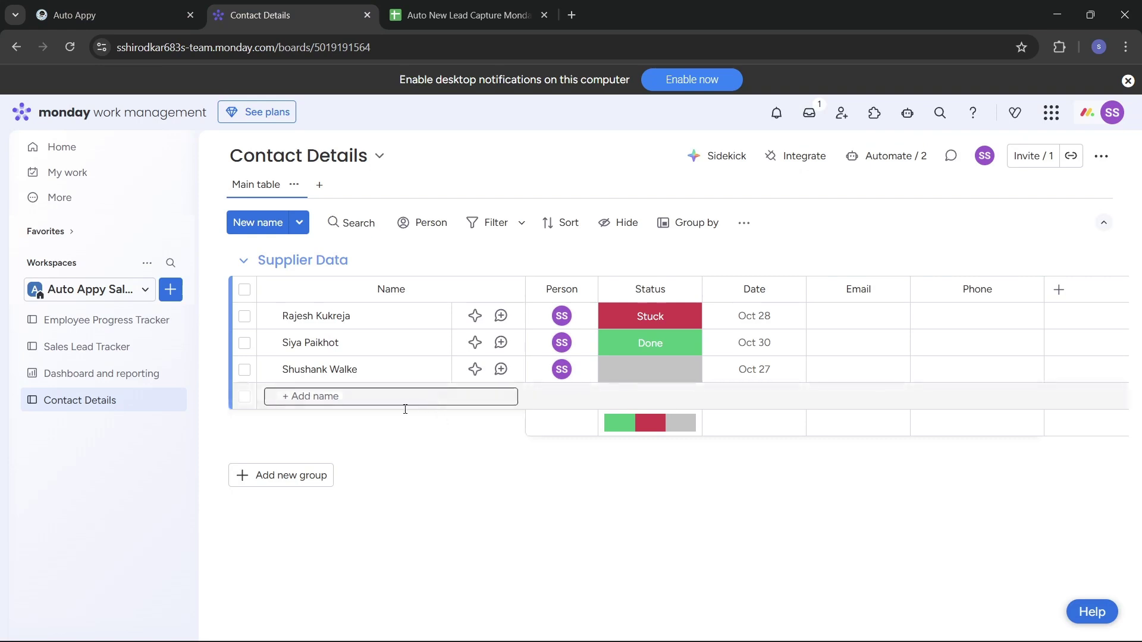
Add a new lead item to Supplier Data, entering the contact's full name.
click(335, 397)
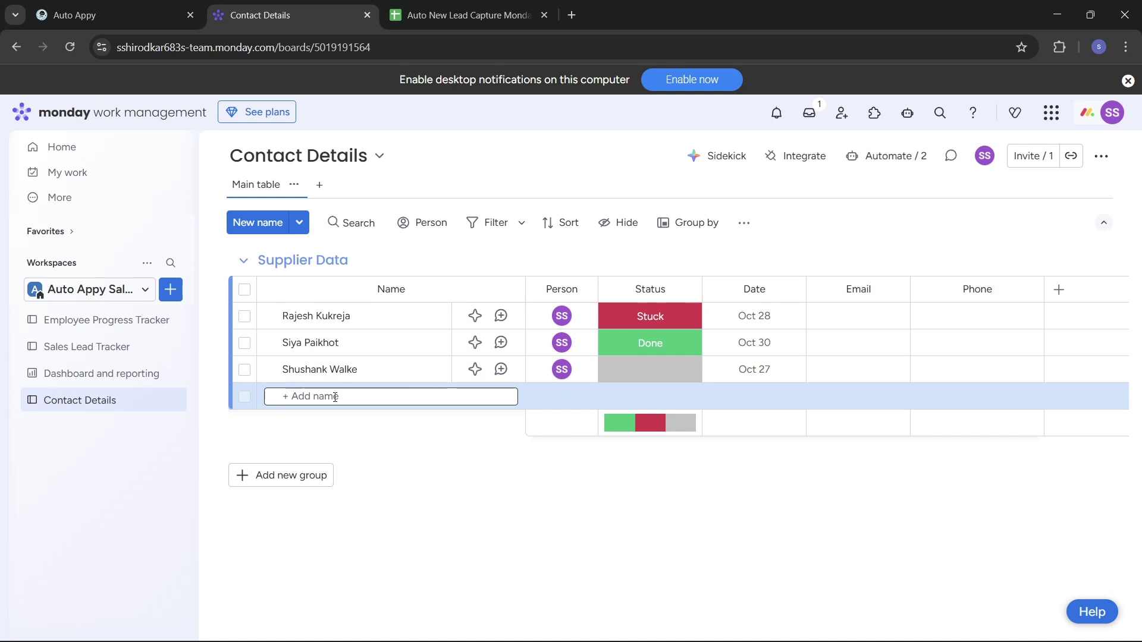
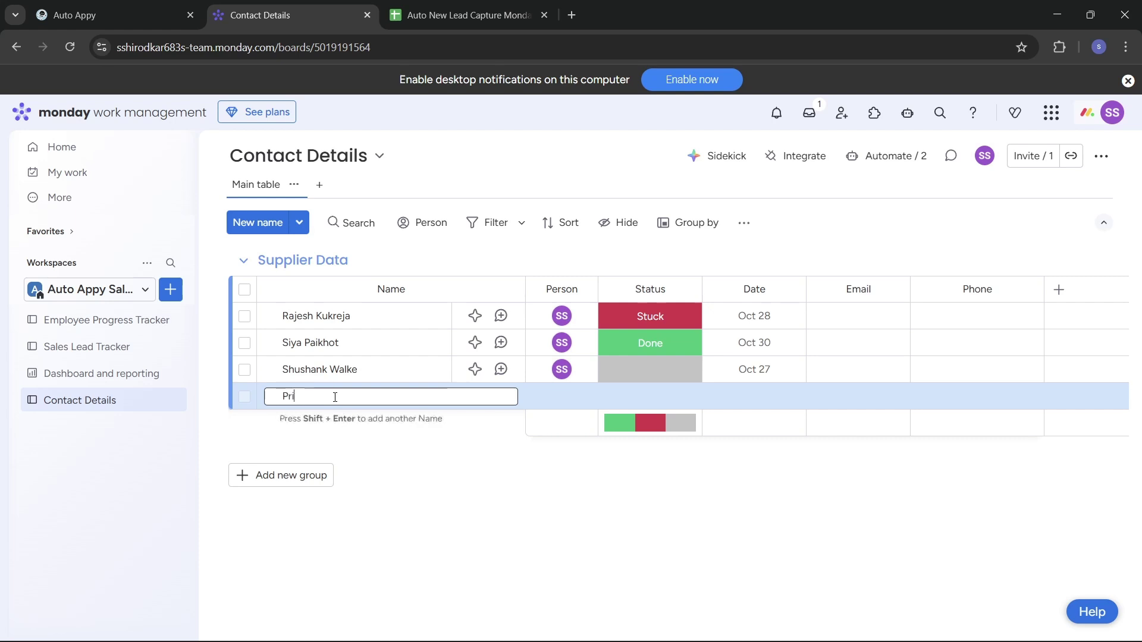
key(Return)
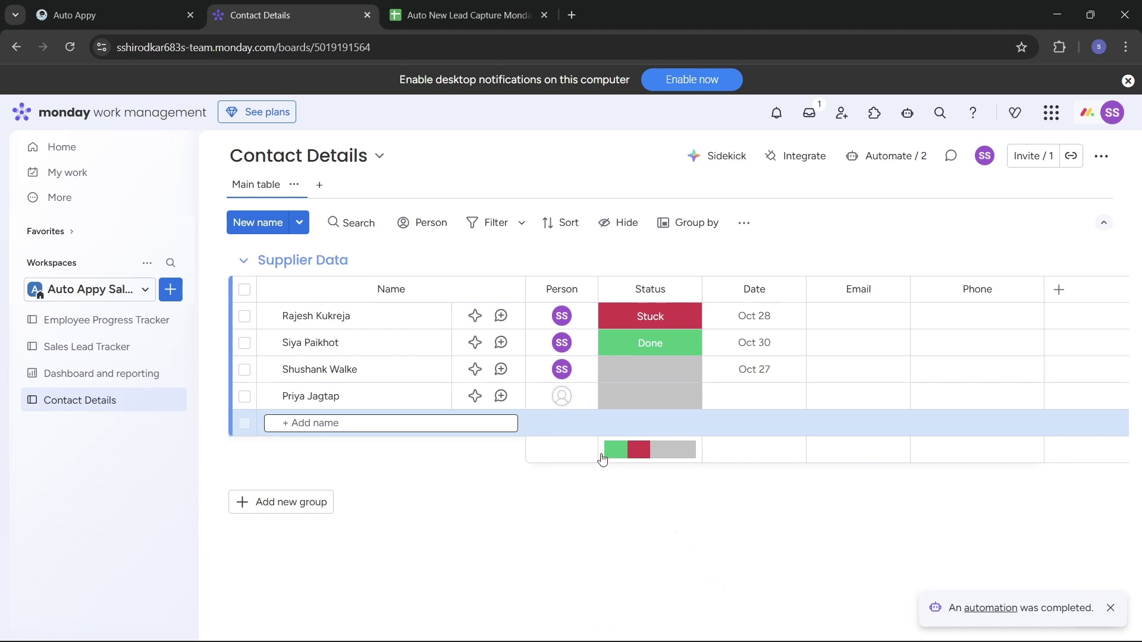
Assign the new row to the suggested teammate, set status Working on it and date Oct 27.
click(563, 397)
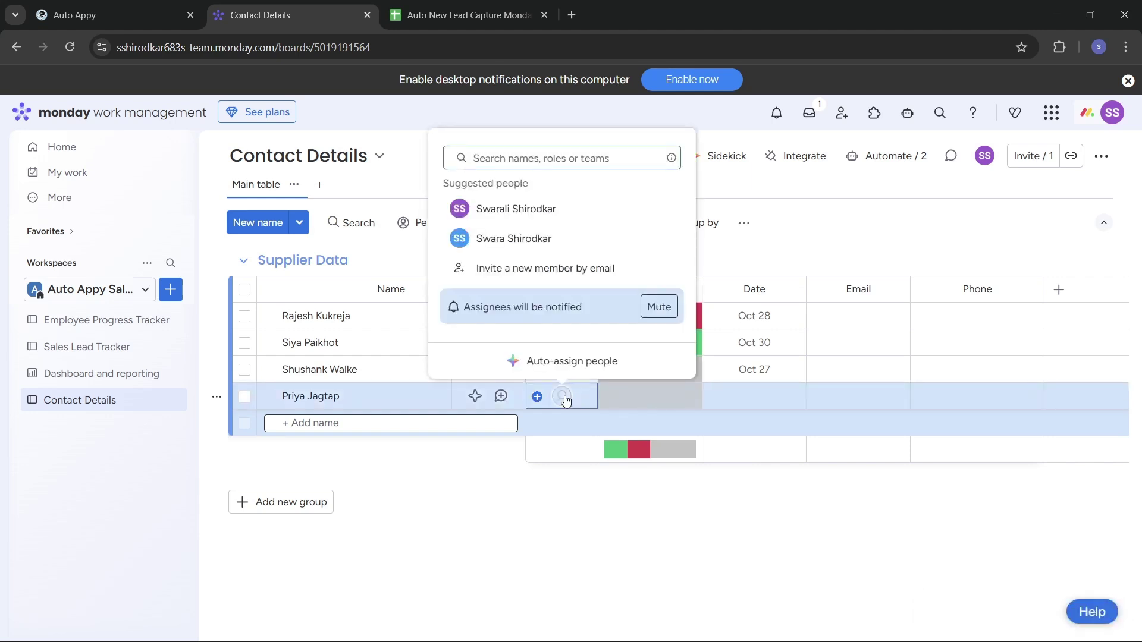
click(546, 215)
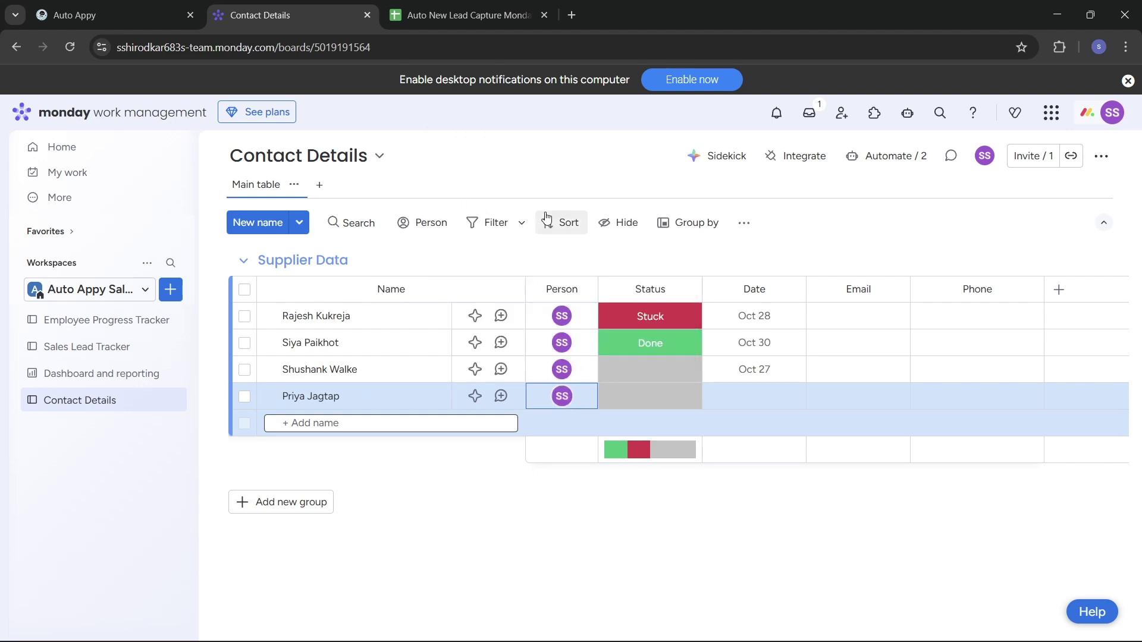
click(662, 403)
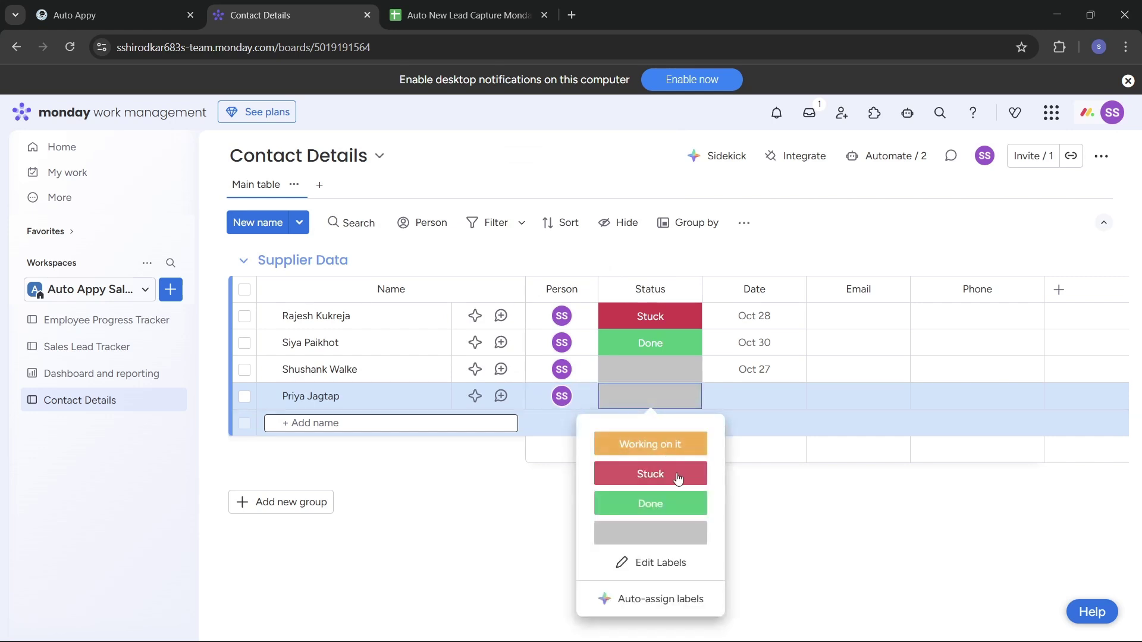
click(653, 451)
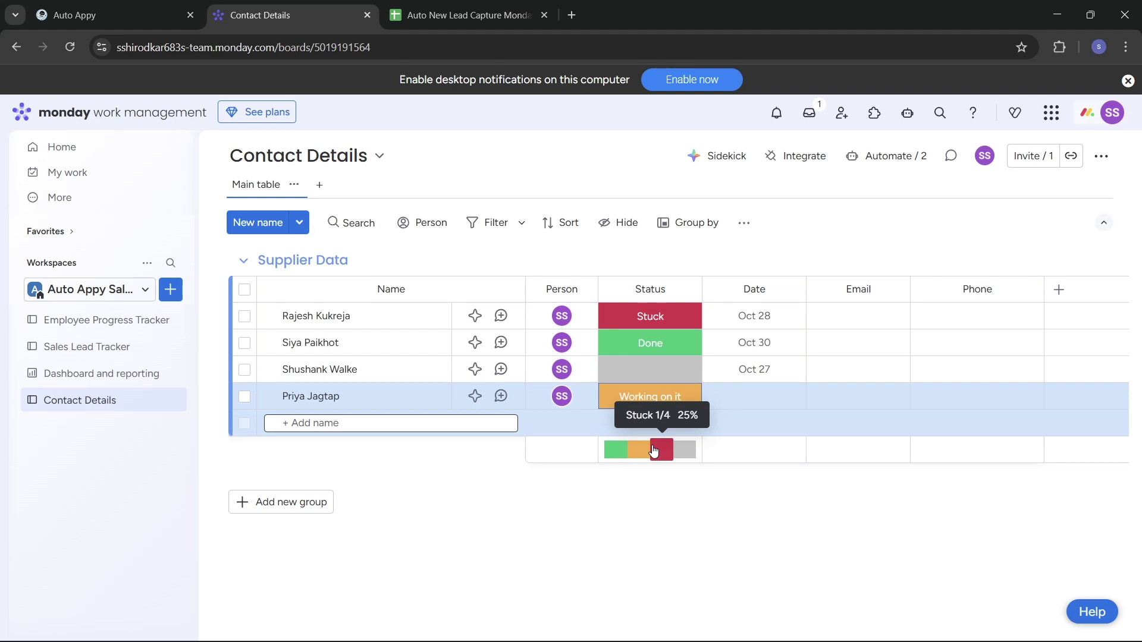
click(771, 392)
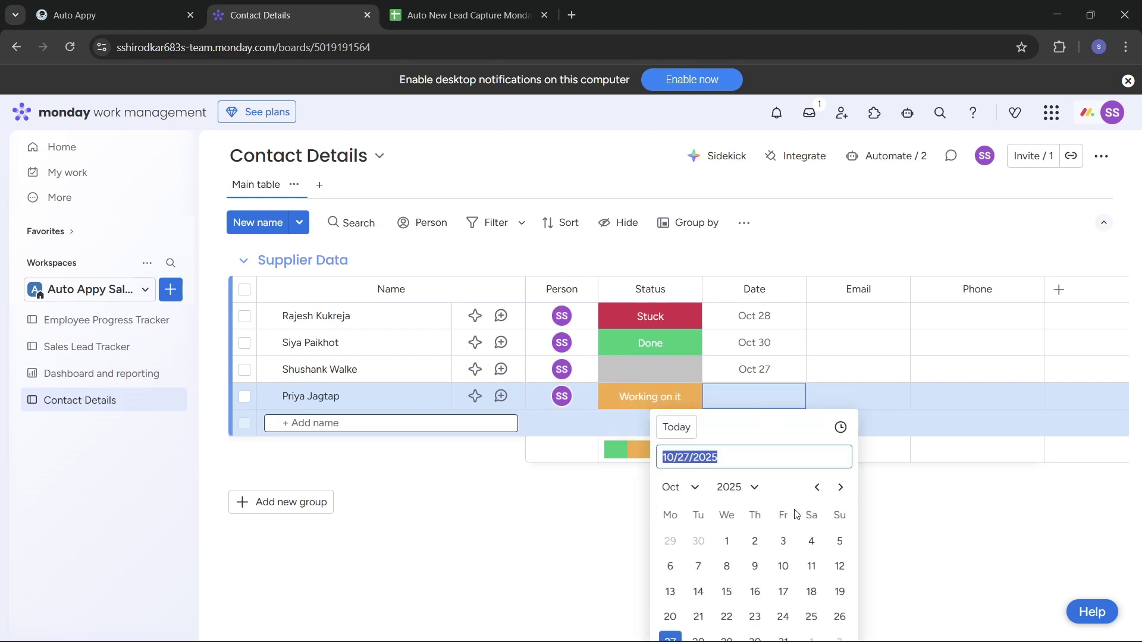
click(671, 636)
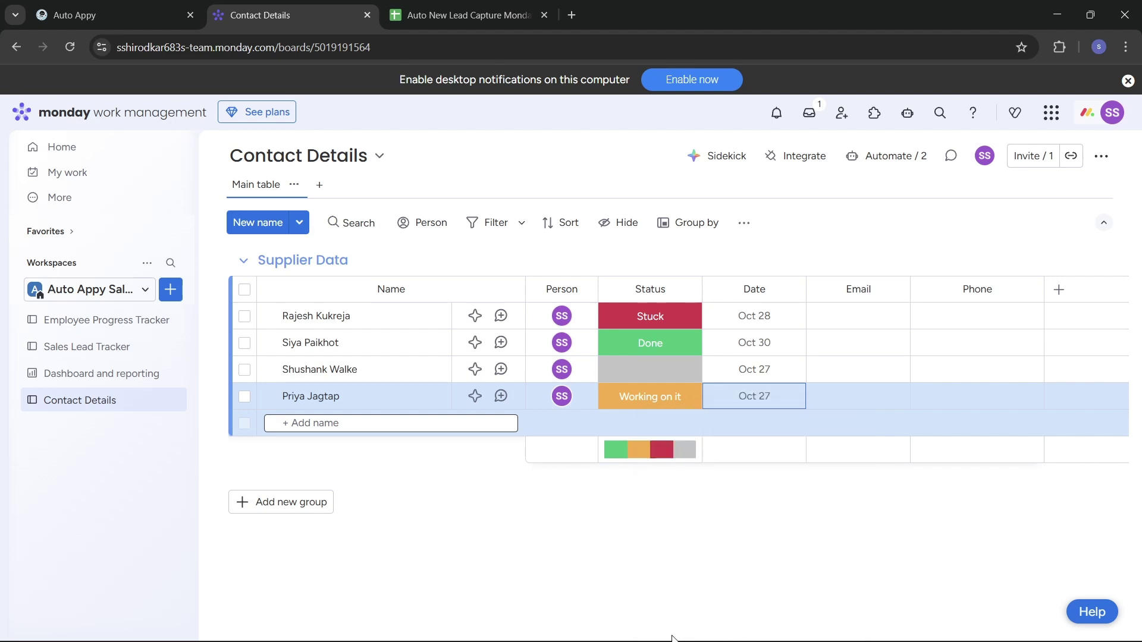
click(574, 547)
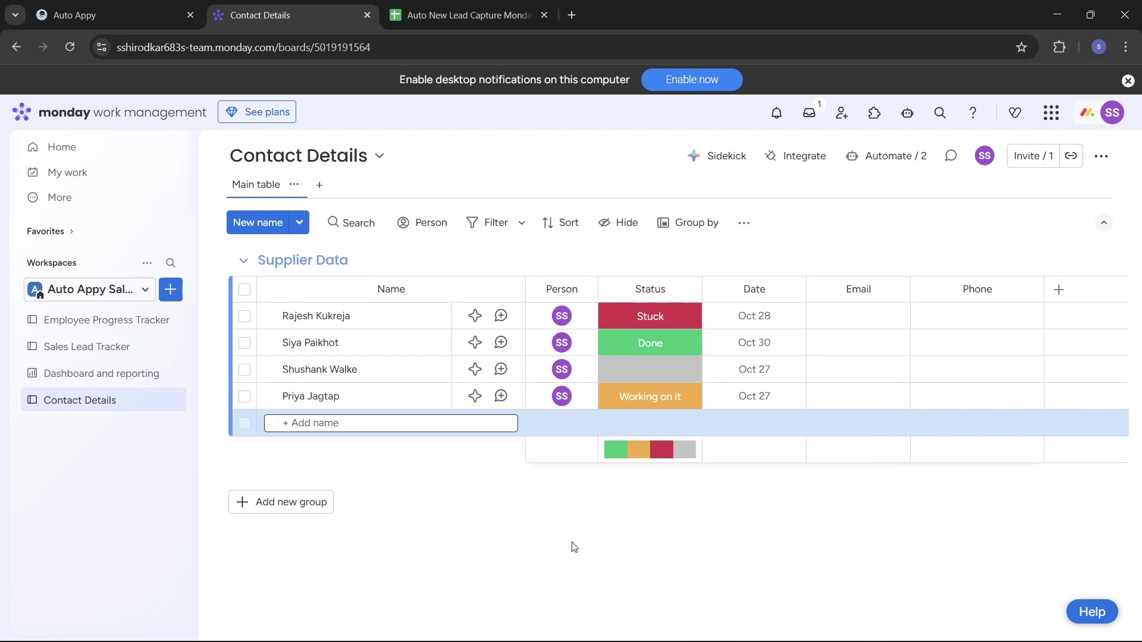
click(110, 6)
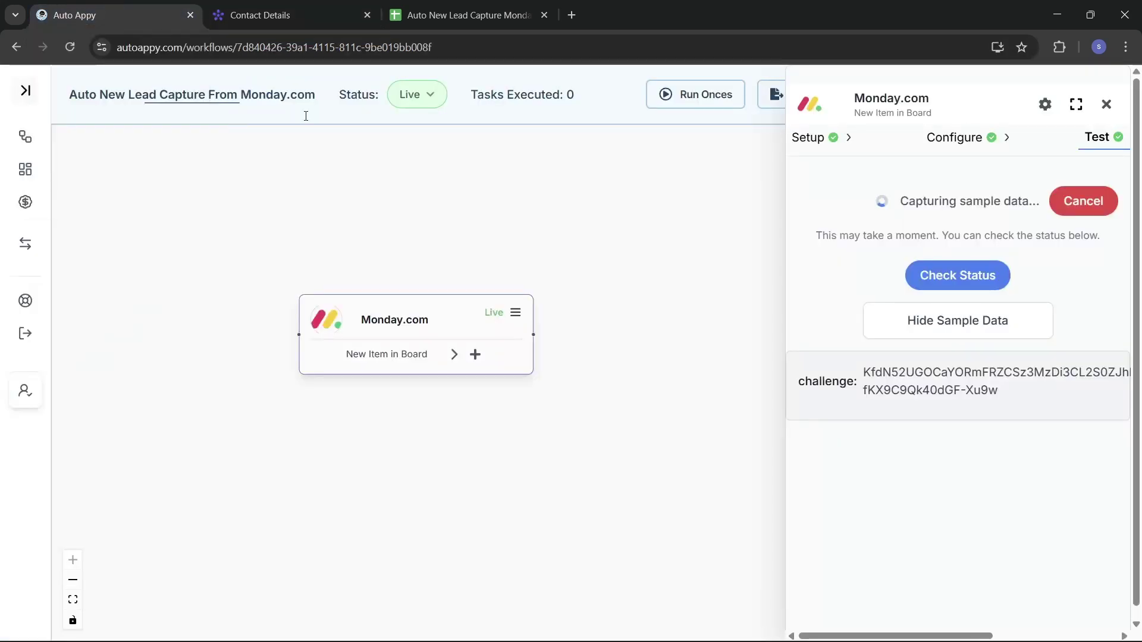
Confirm the new item was captured, review its sample data fields, and close the trigger panel.
click(925, 279)
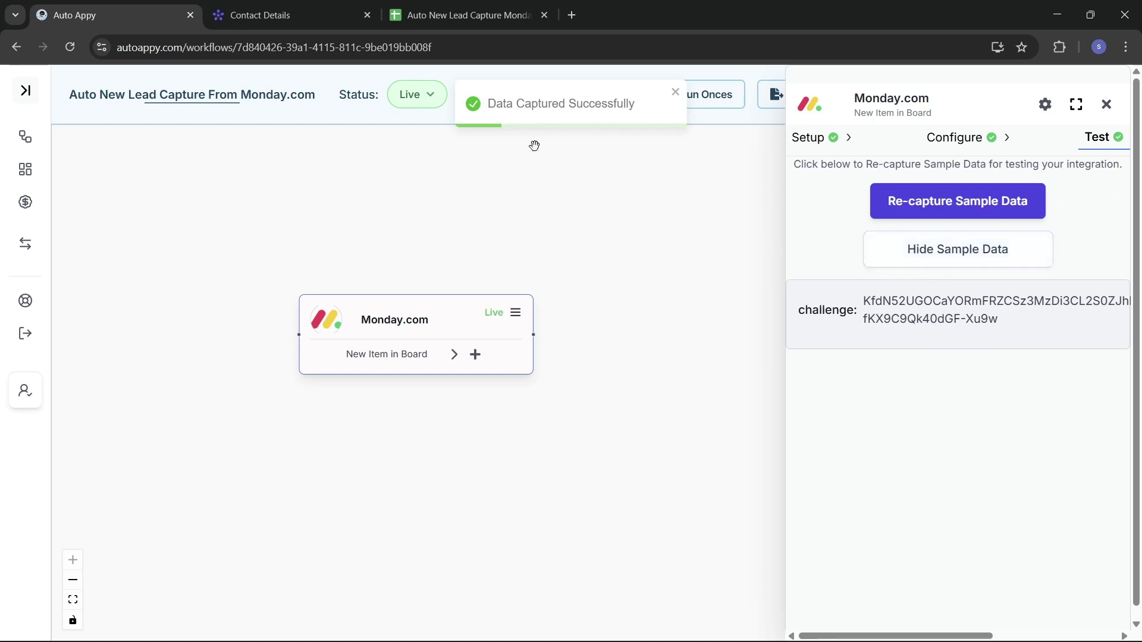
click(929, 262)
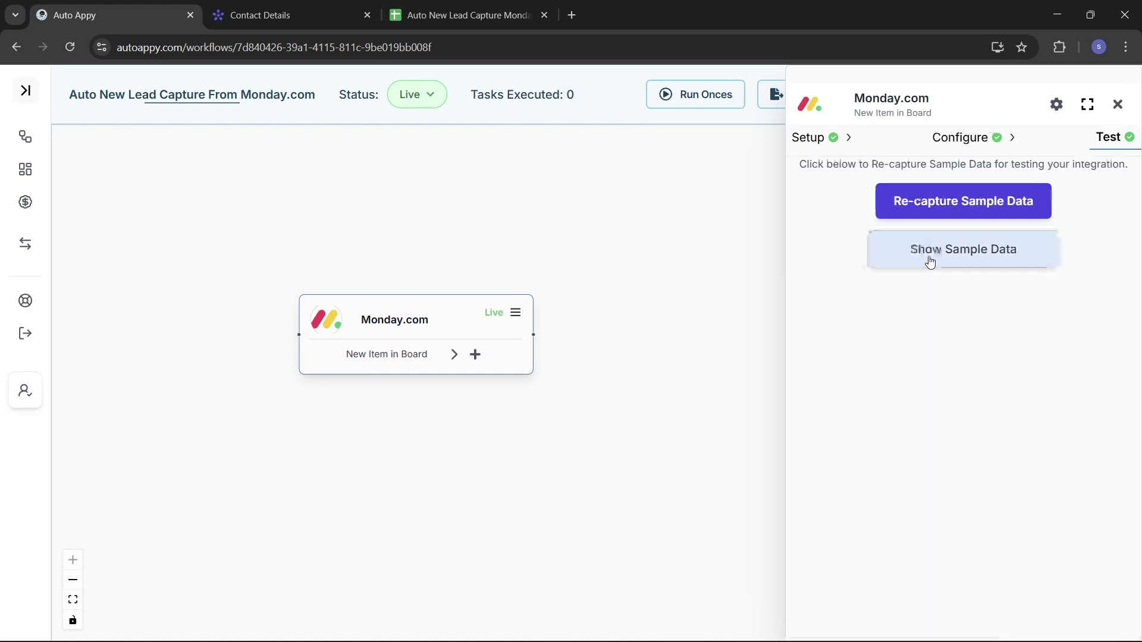
click(929, 259)
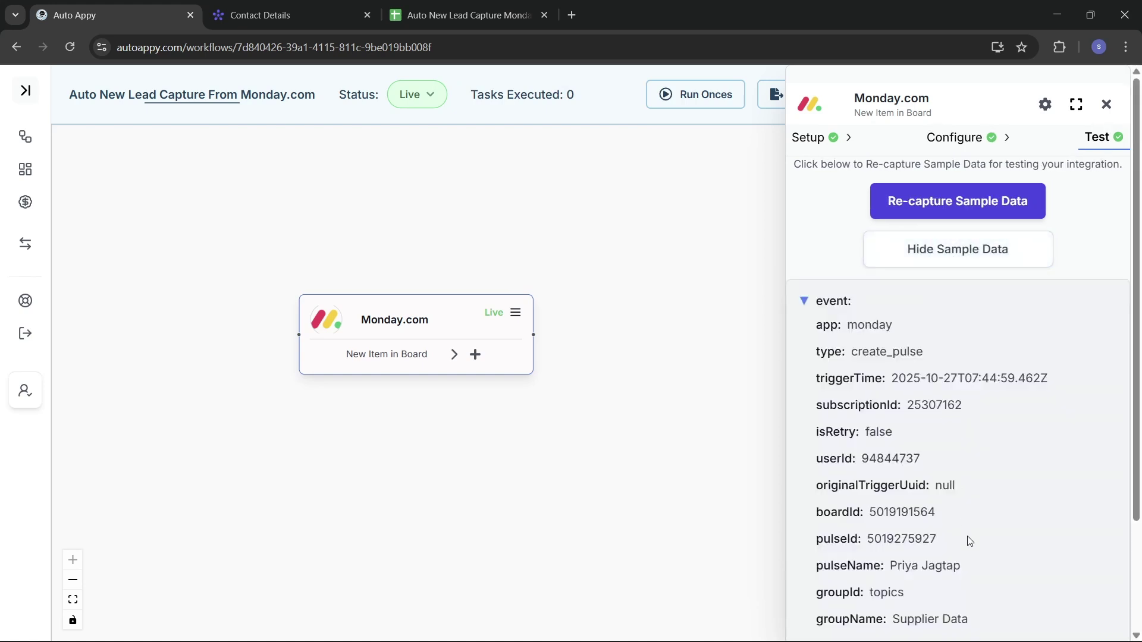
scroll(969, 540, down, 3)
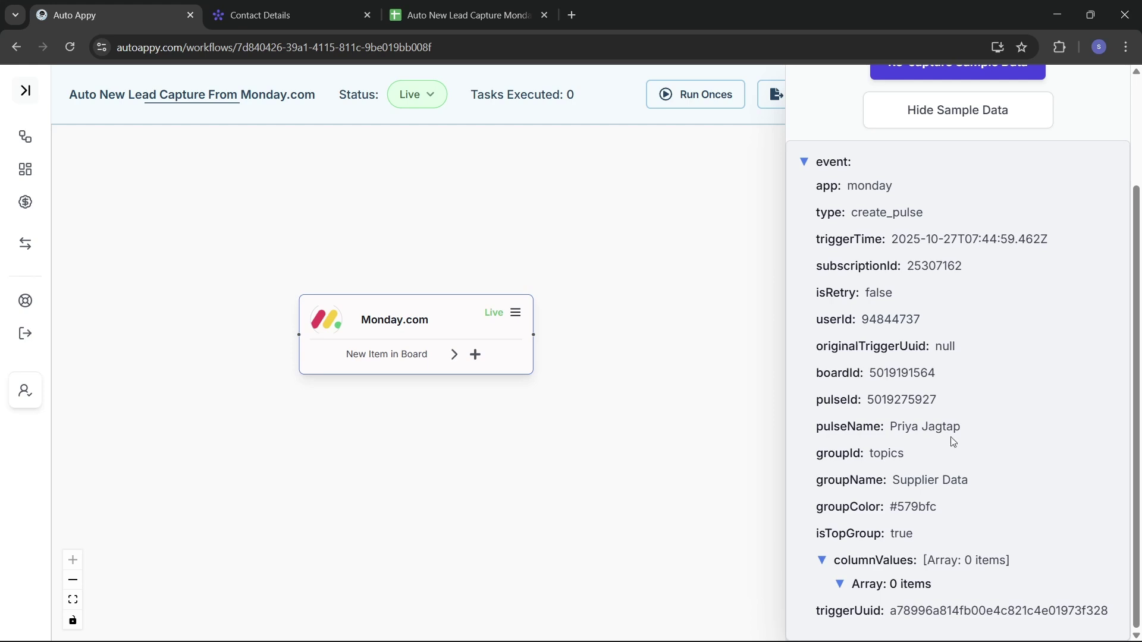
scroll(950, 432, up, 3)
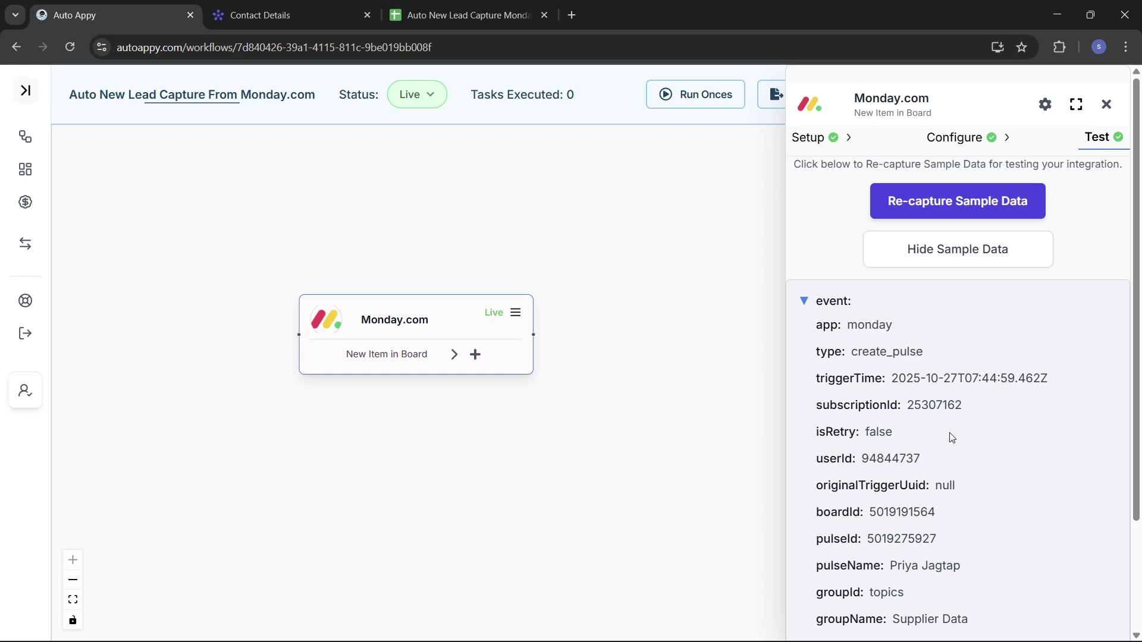
scroll(951, 437, down, 3)
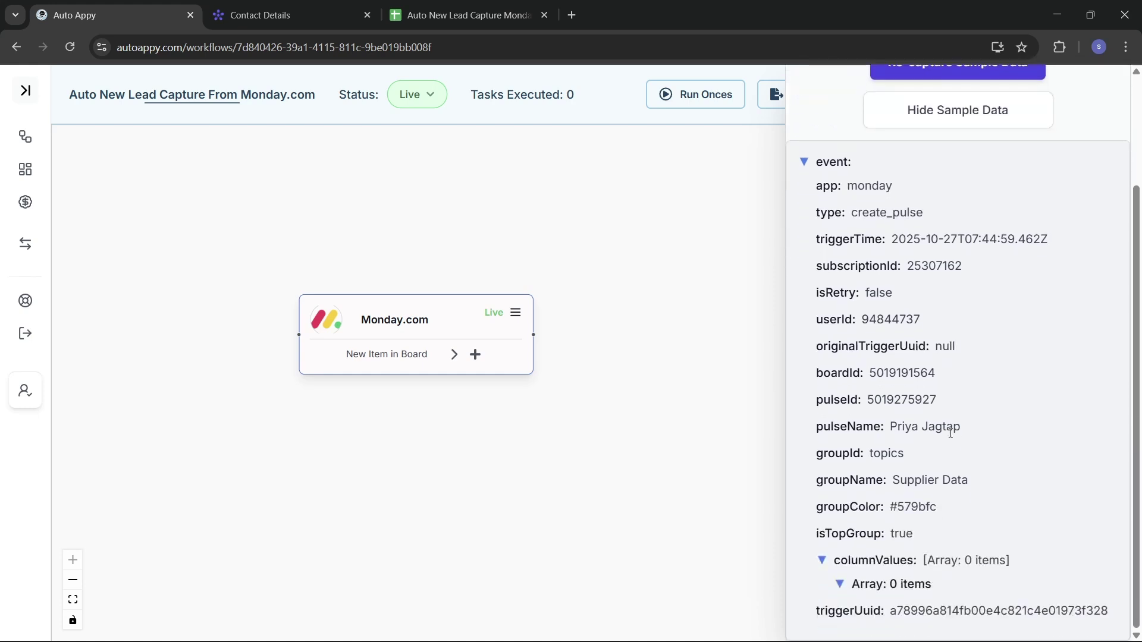
scroll(950, 432, up, 3)
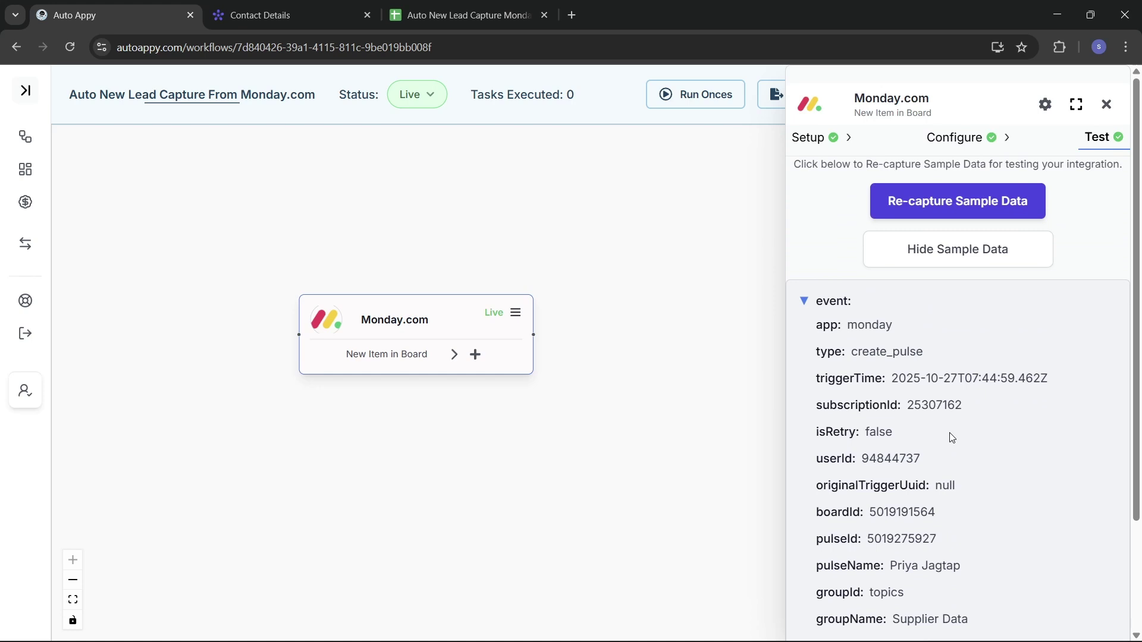
click(1107, 105)
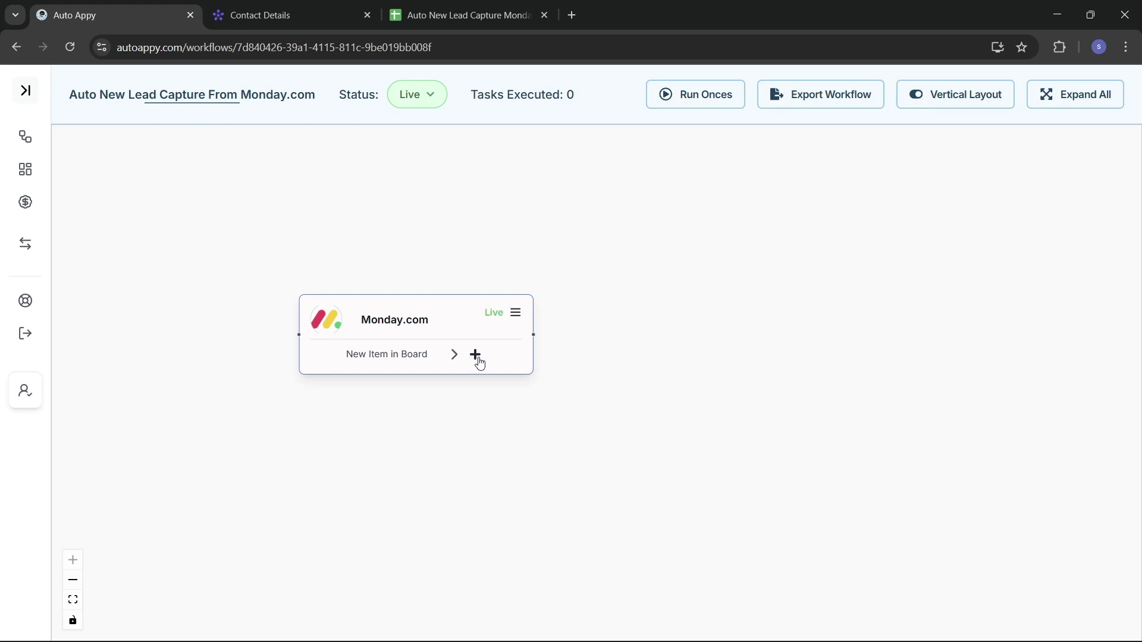
Add a Delay (Auto Appy) 'Add Delay' node after the Monday.com trigger.
click(475, 355)
click(899, 157)
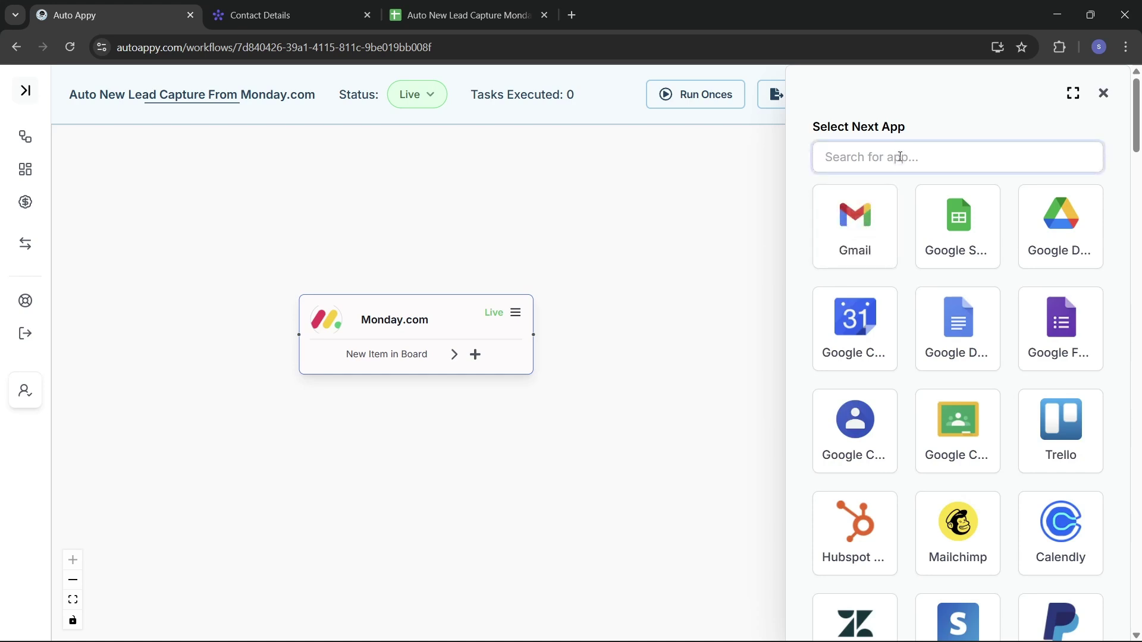
text(det)
key(BackSpace)
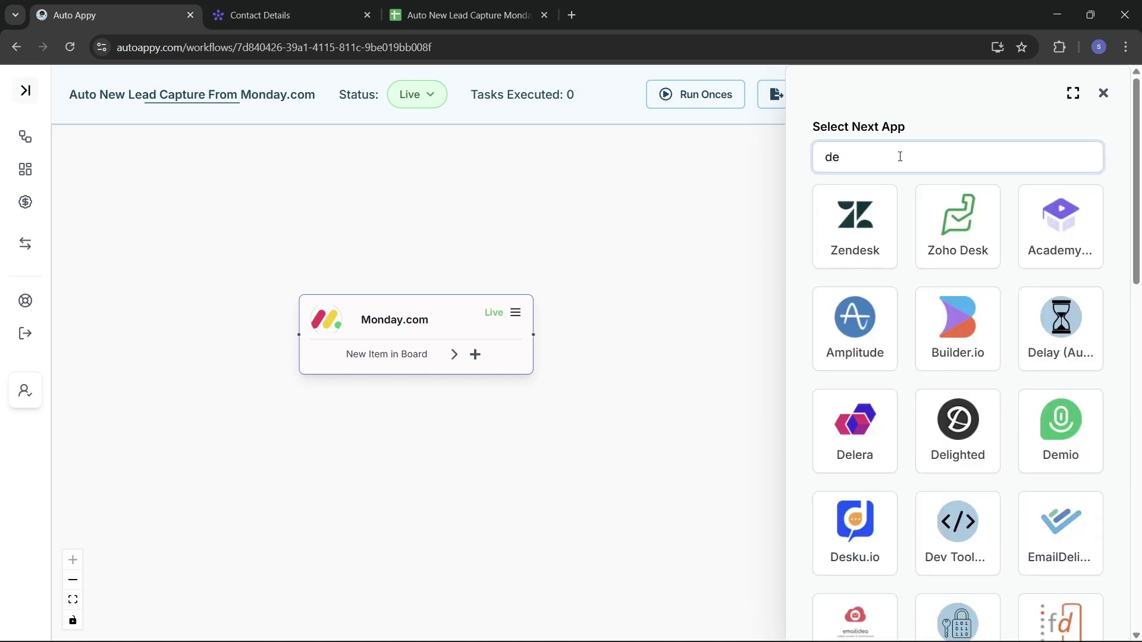
text(lay)
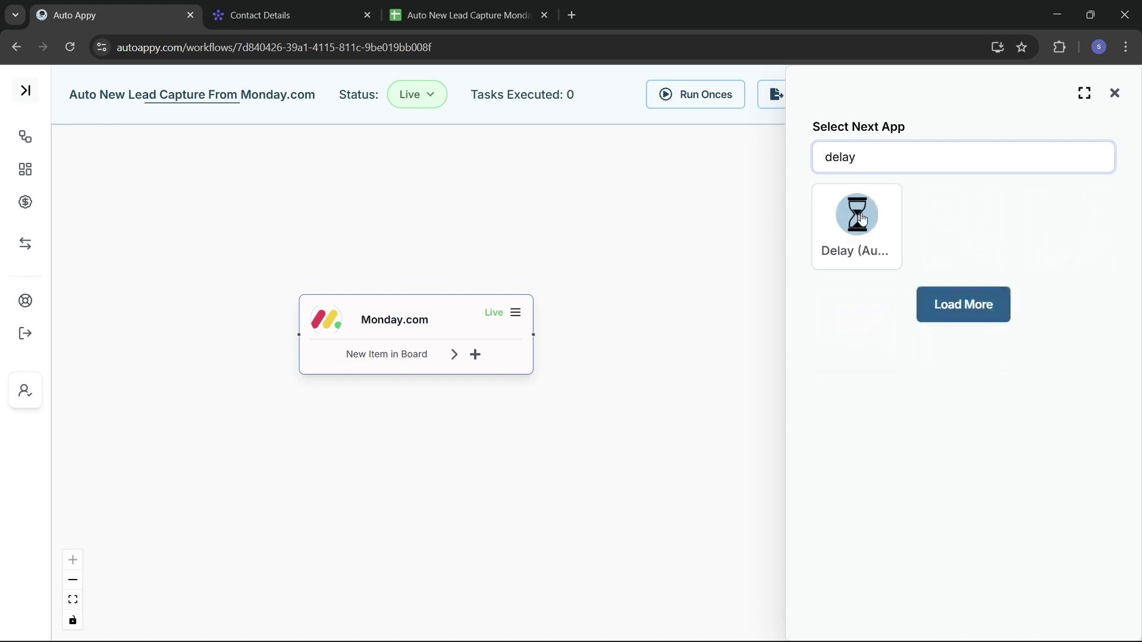
click(863, 236)
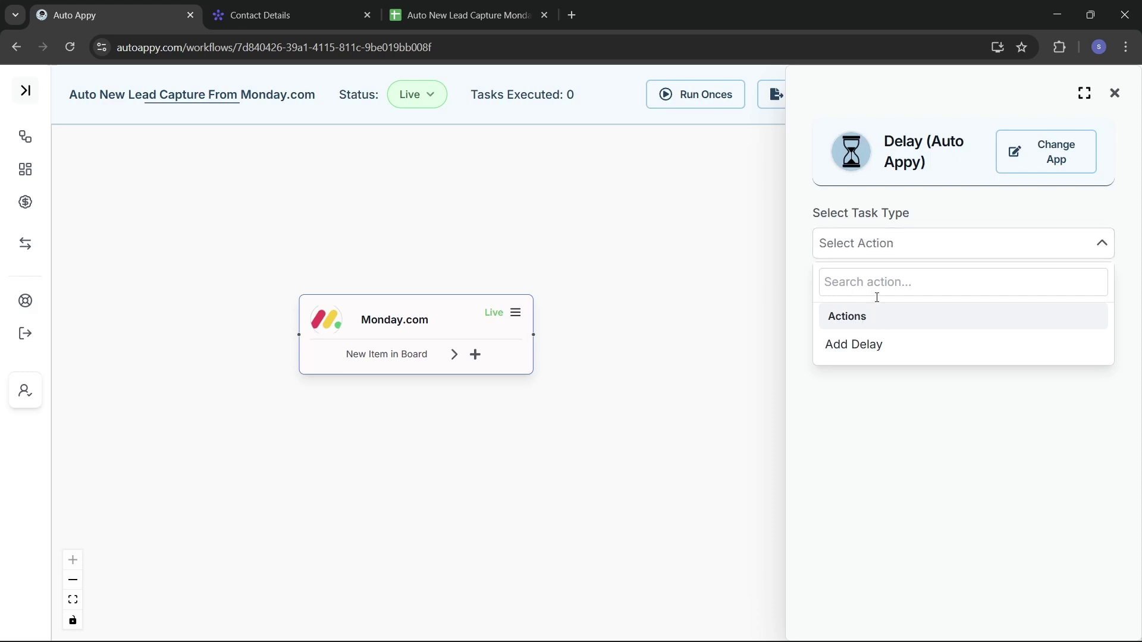
click(903, 351)
click(949, 296)
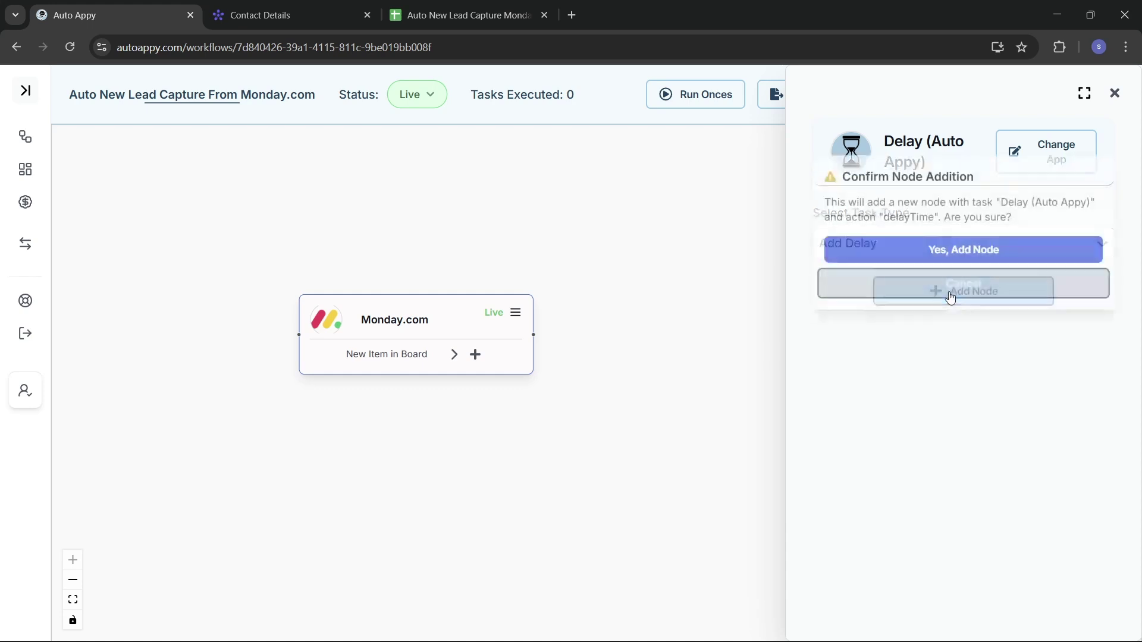
click(920, 246)
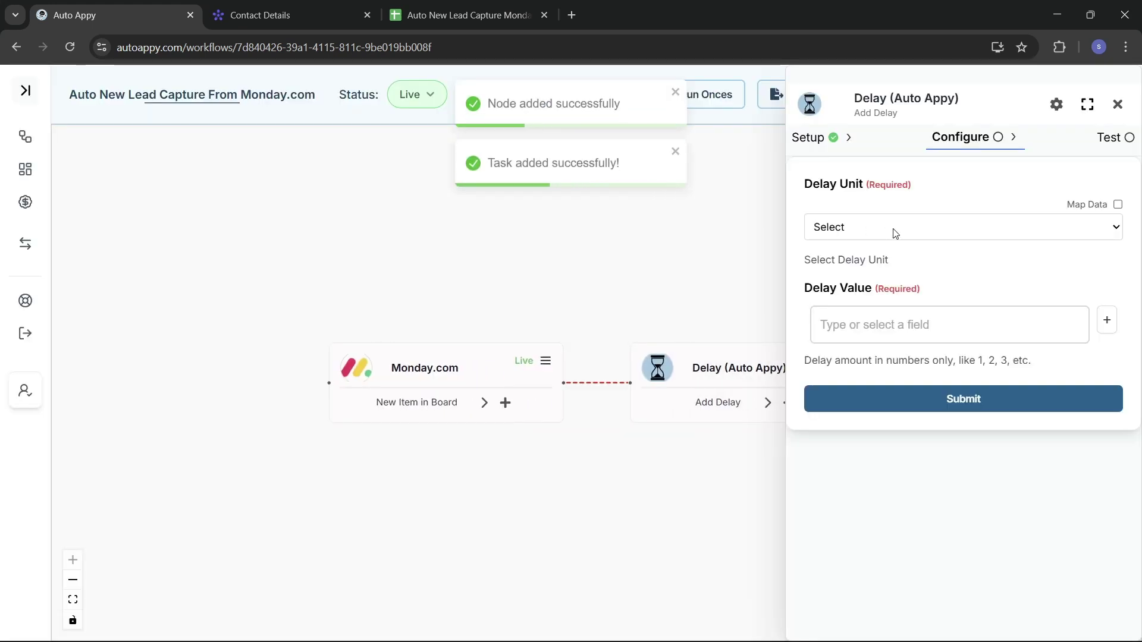
Set the delay to 5 Seconds, submit it, and test the Delay step.
click(895, 231)
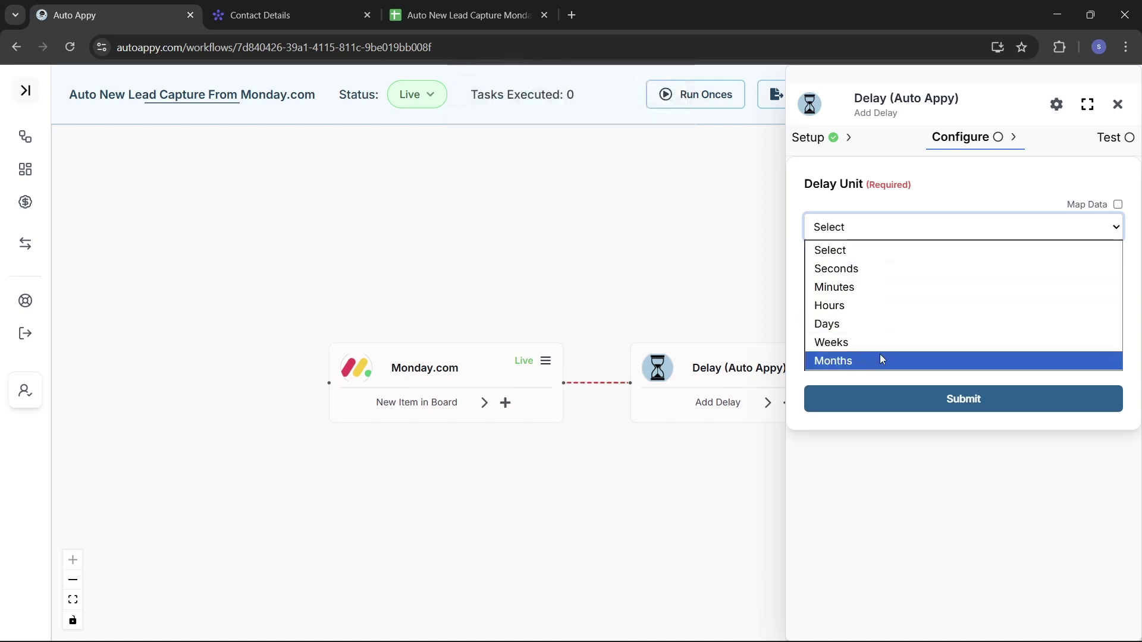
click(880, 274)
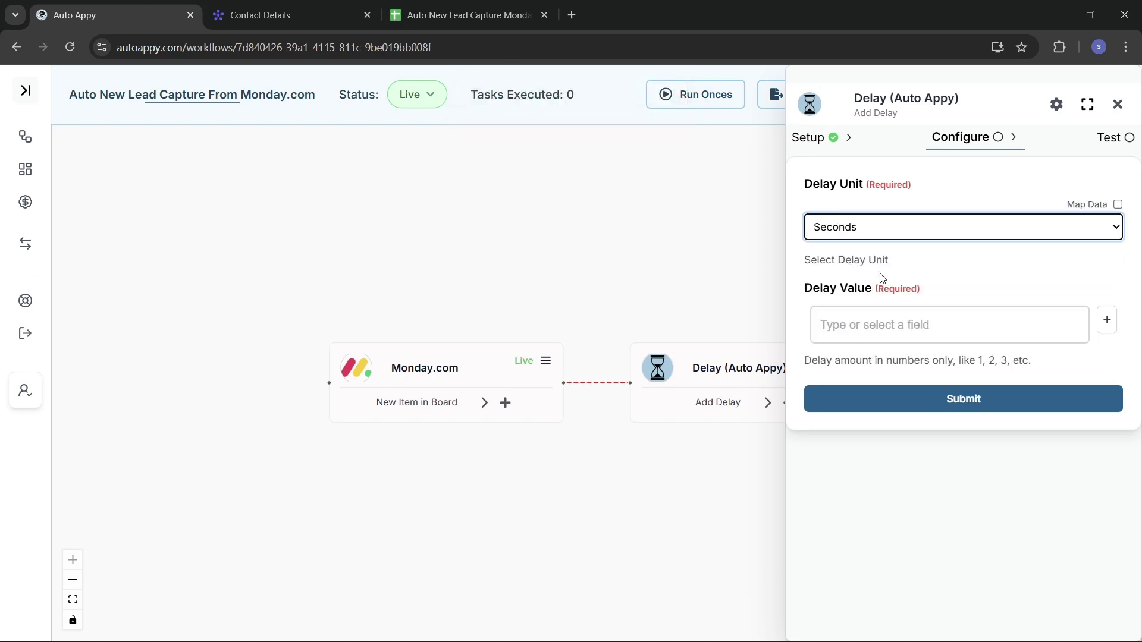
click(875, 325)
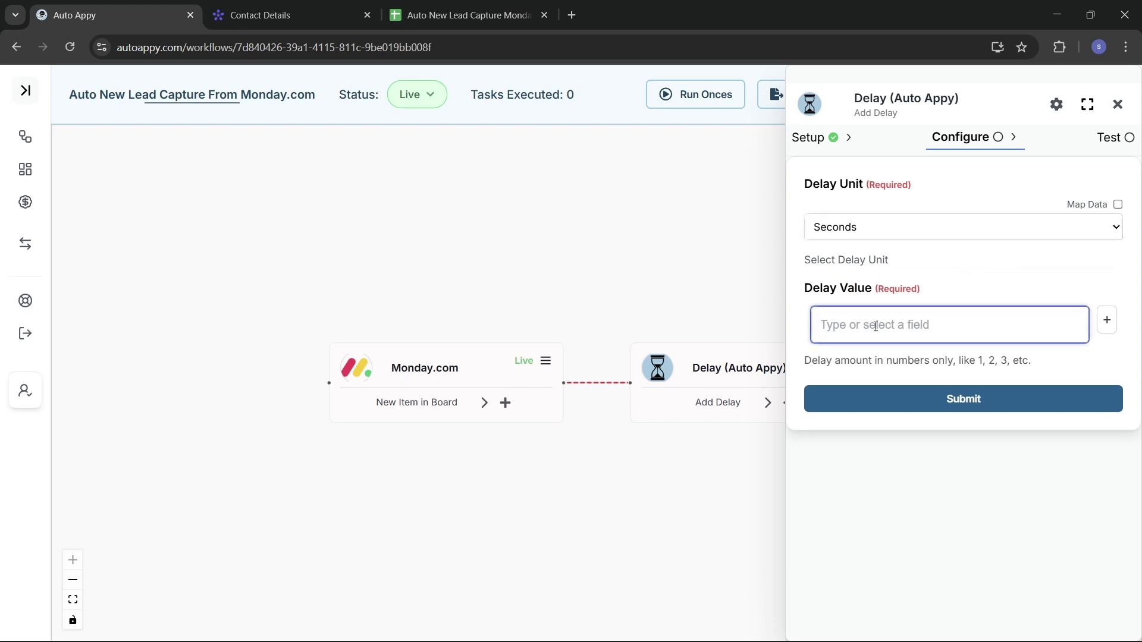
text(5)
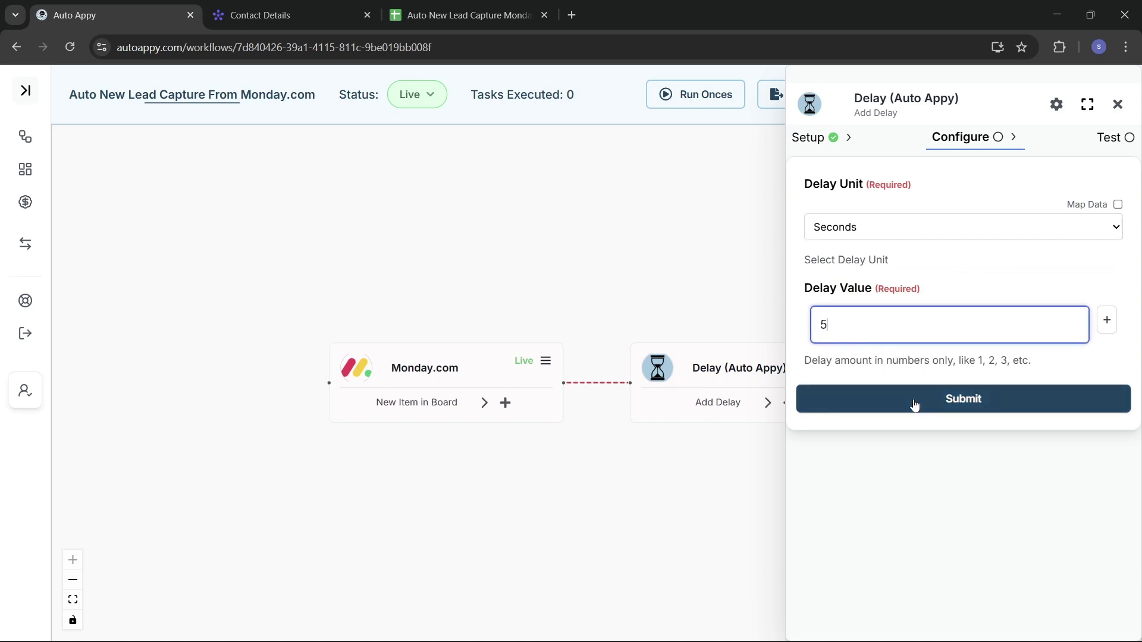
click(914, 405)
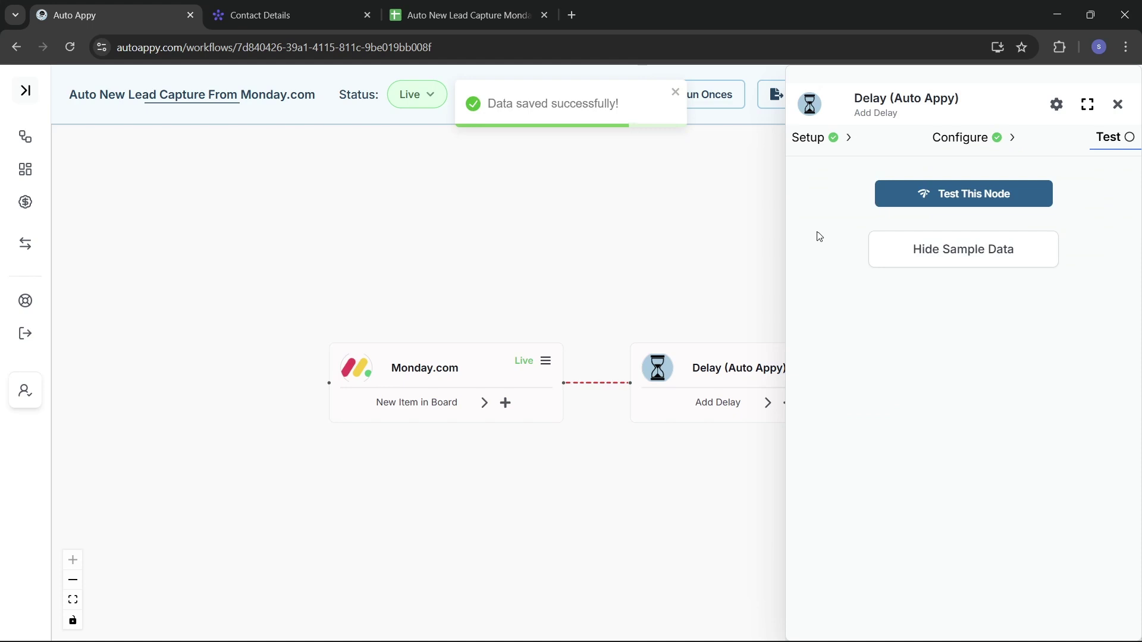
click(966, 201)
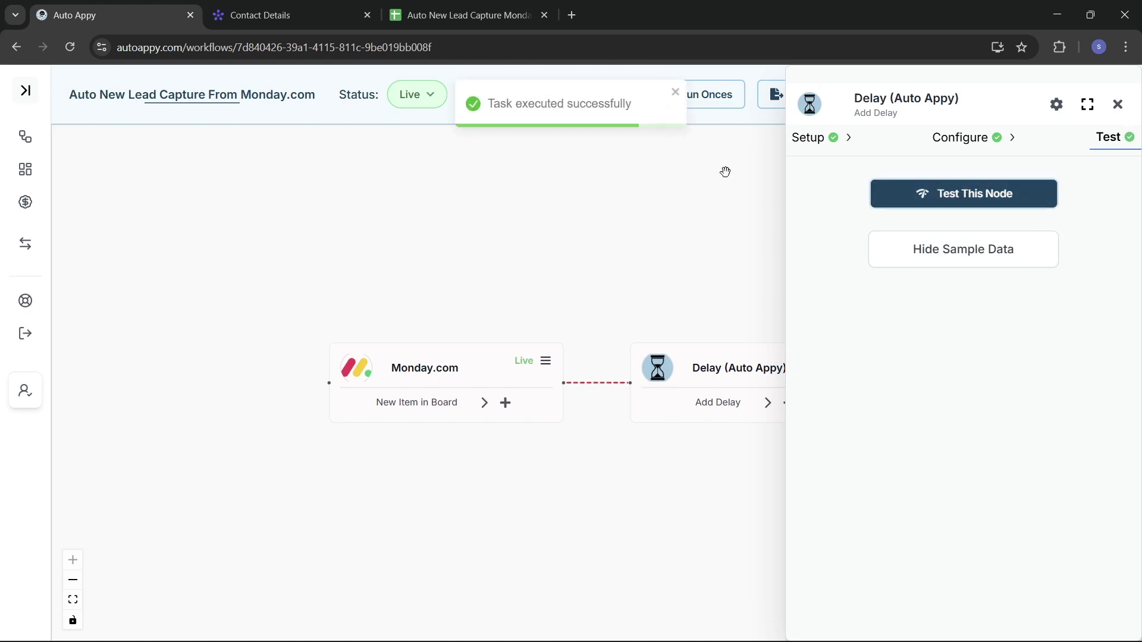
click(1118, 105)
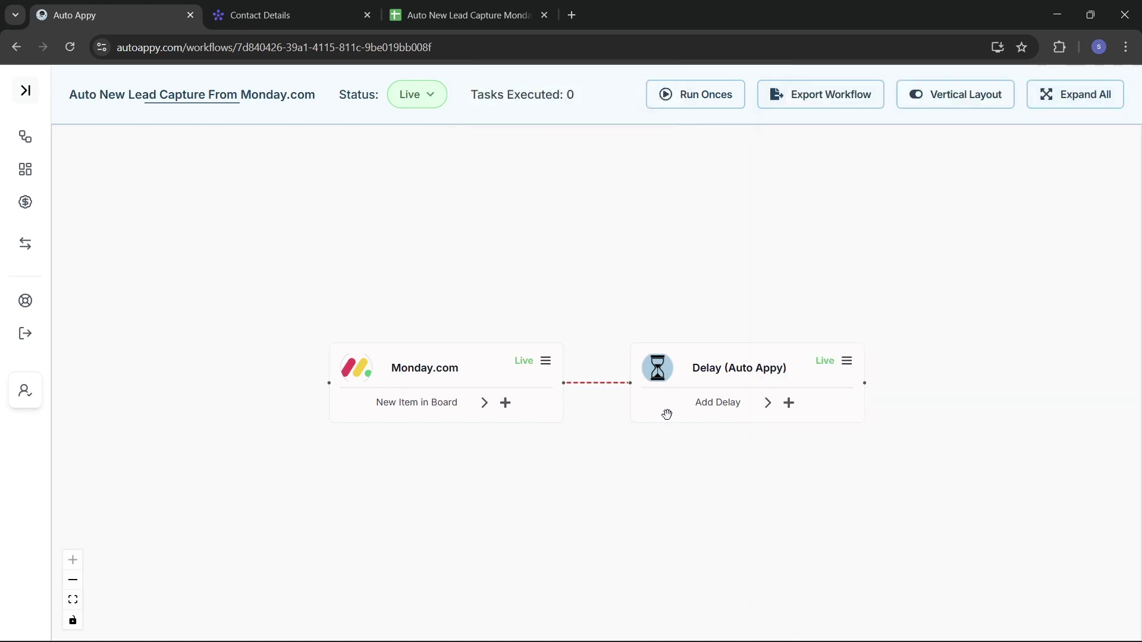
Drag the Monday.com trigger and Delay nodes closer together on the canvas.
click(438, 372)
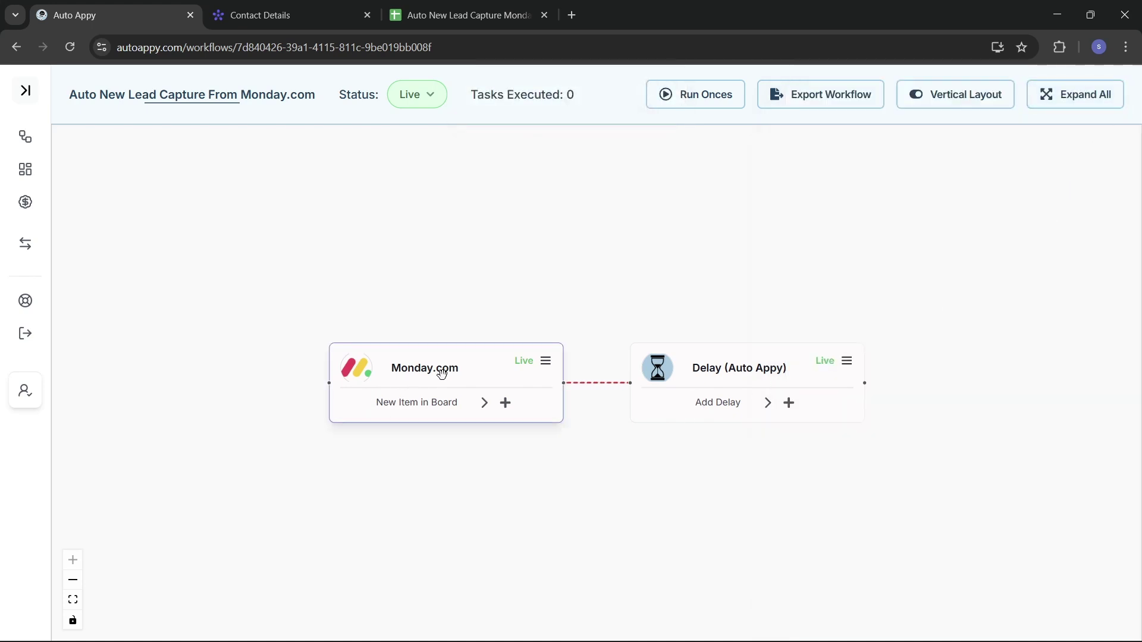
drag(356, 357, 245, 342)
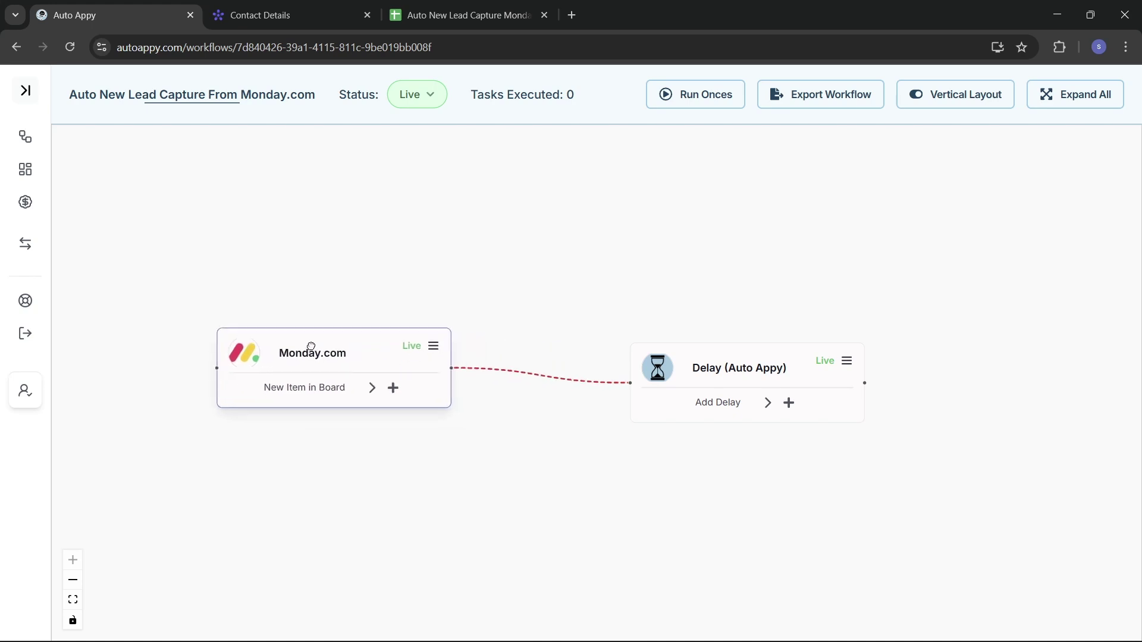
drag(735, 366, 641, 343)
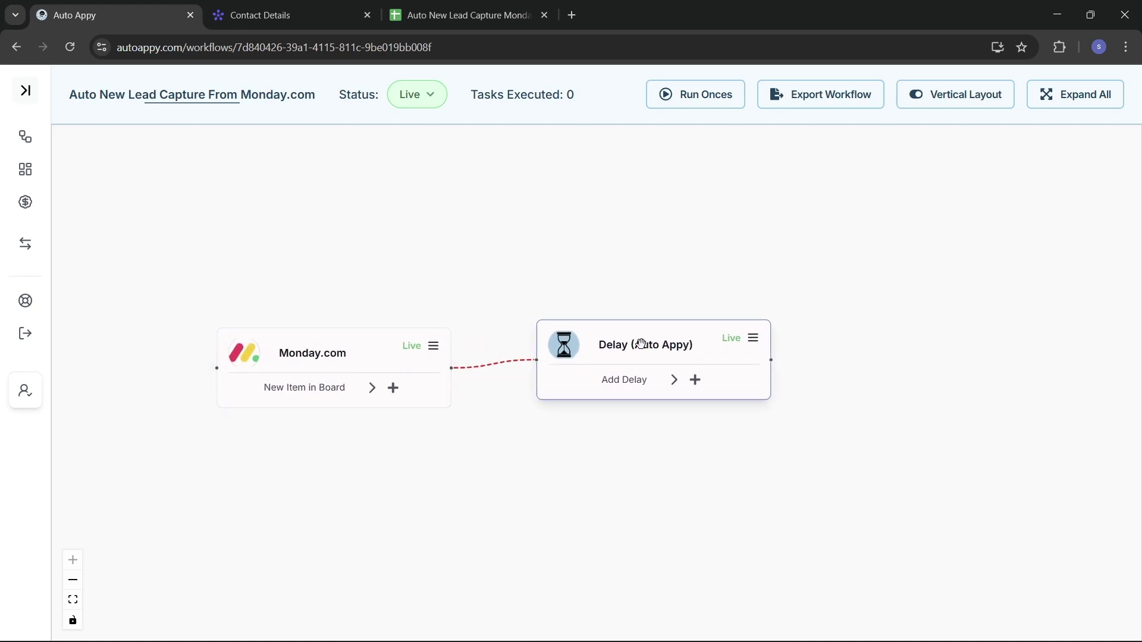
Review the sample lead data captured on the Monday.com trigger's Test tab.
click(434, 351)
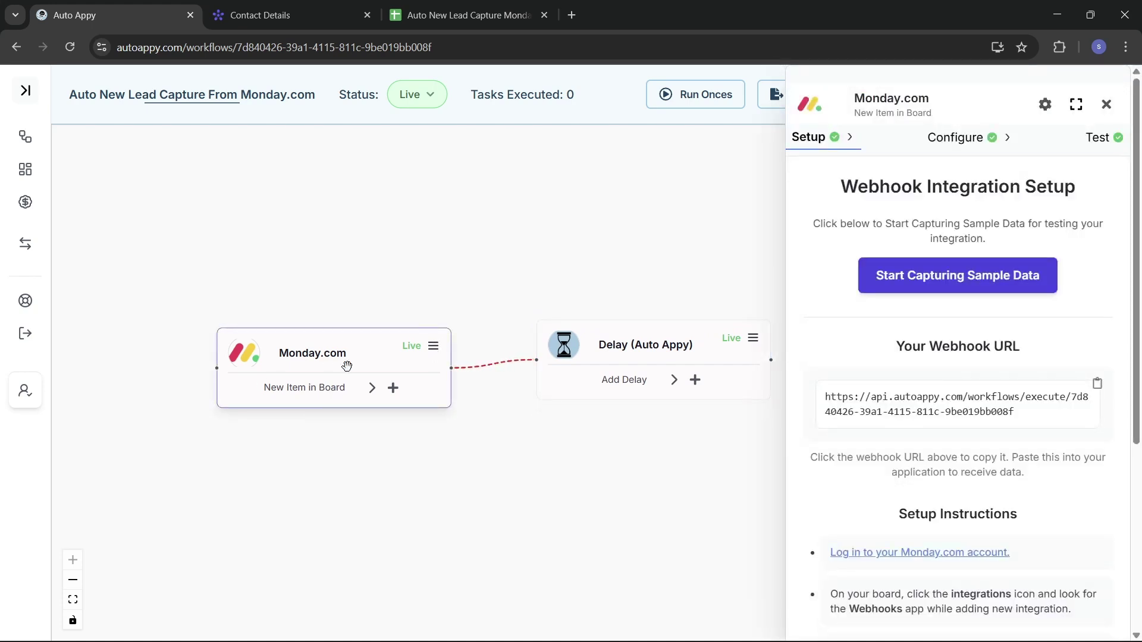
click(951, 144)
scroll(987, 478, down, 2)
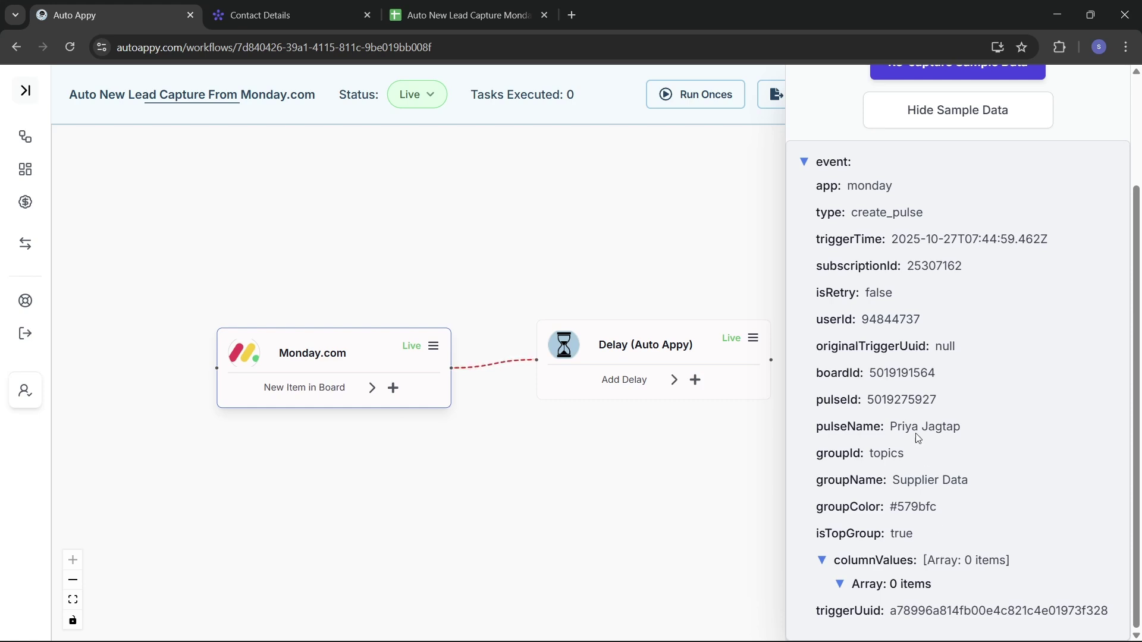
scroll(916, 419, up, 3)
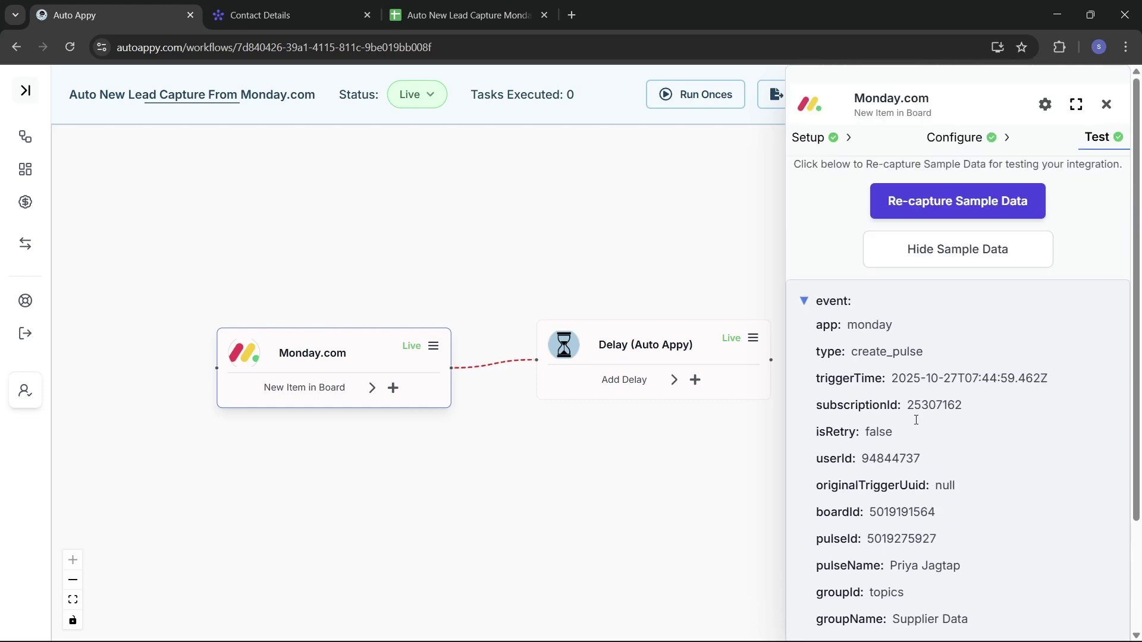
click(1105, 105)
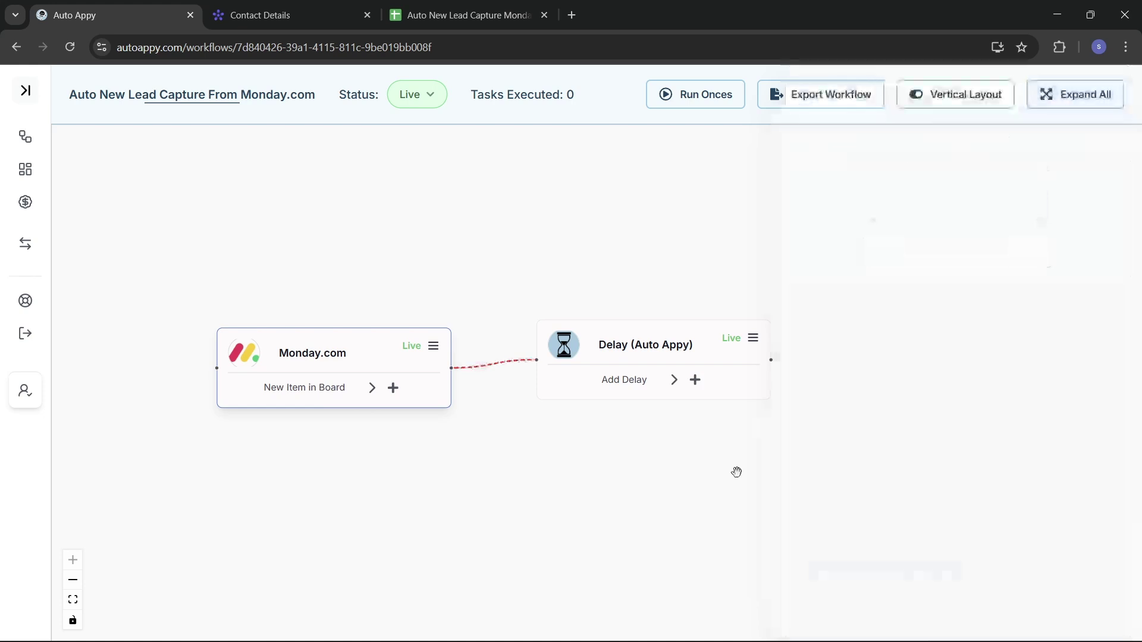
Add Monday.com's Get An Item action as a new node after the Delay step.
click(696, 380)
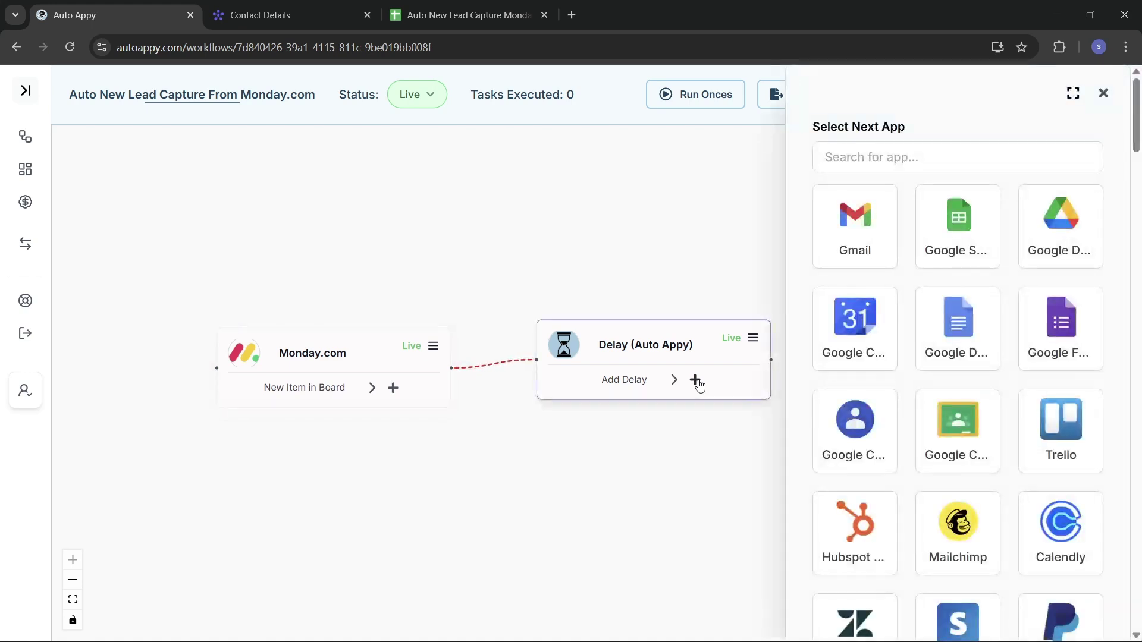
click(923, 157)
text(monday)
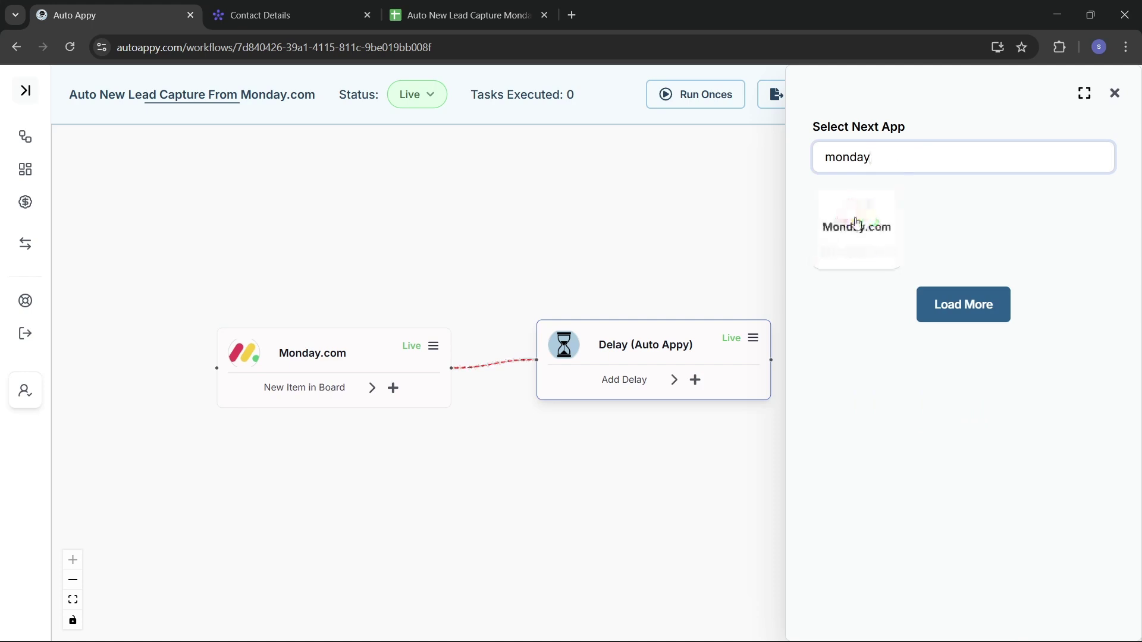
click(844, 216)
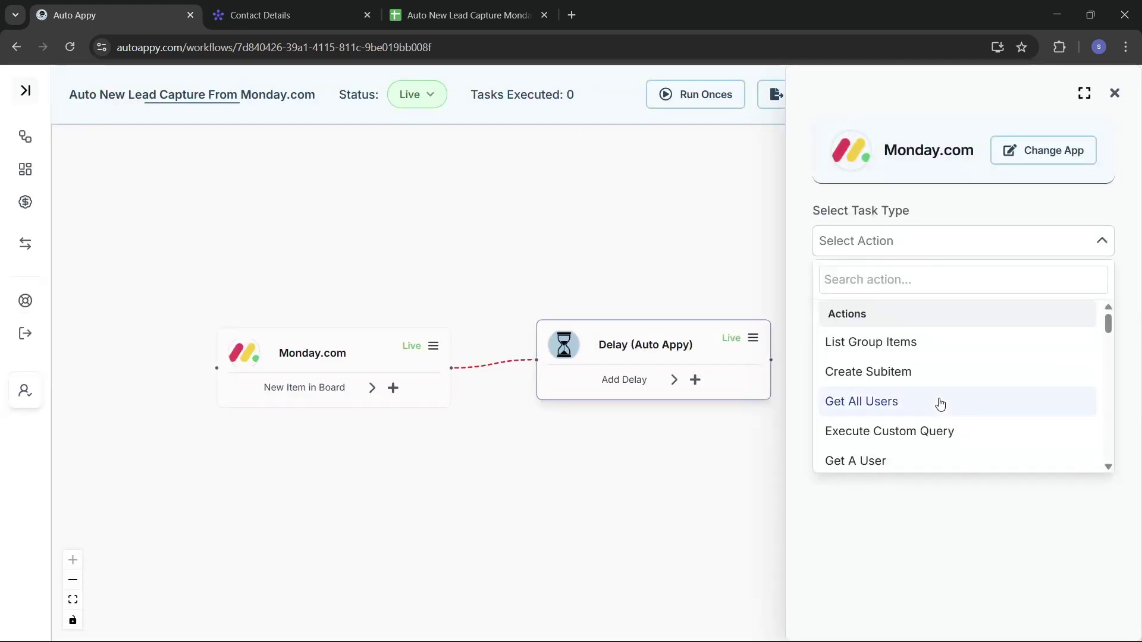
click(855, 275)
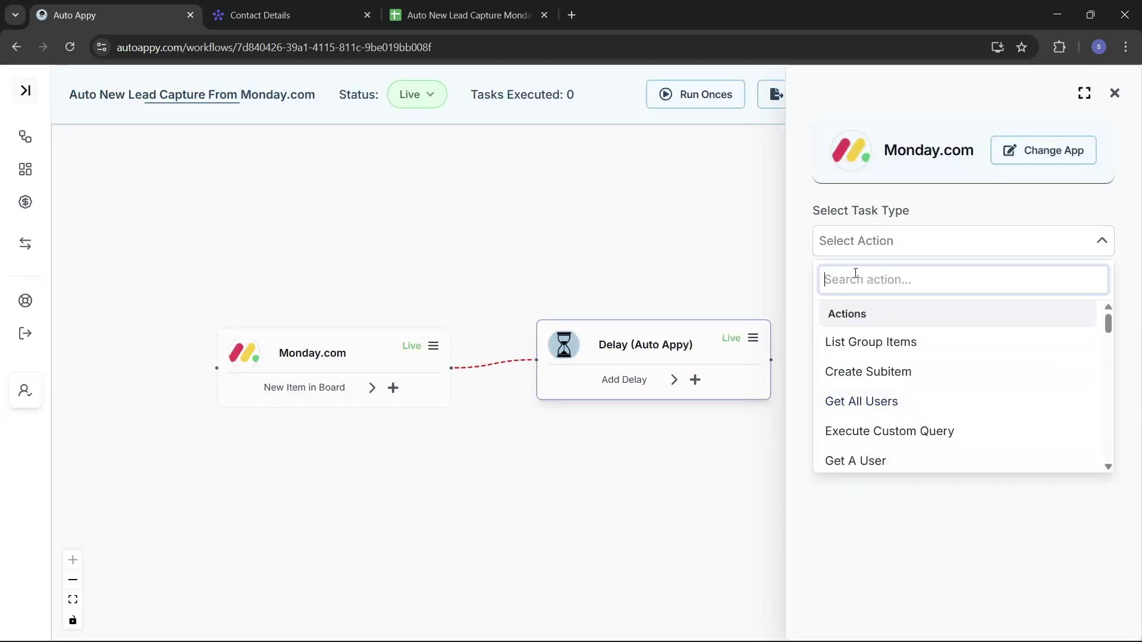
text(G)
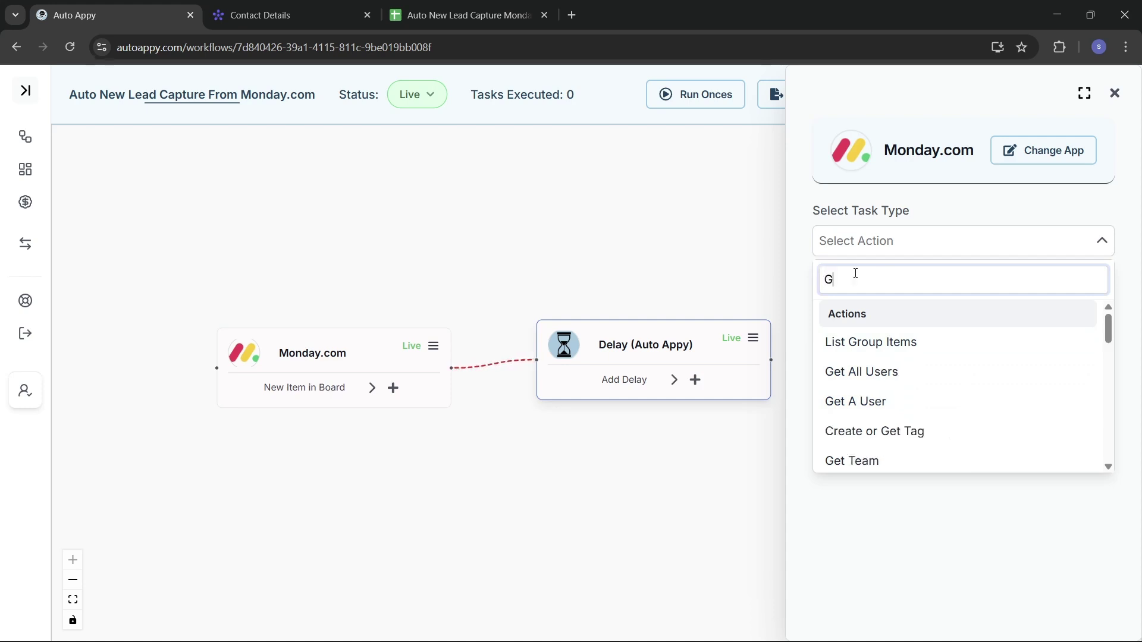
text(et an)
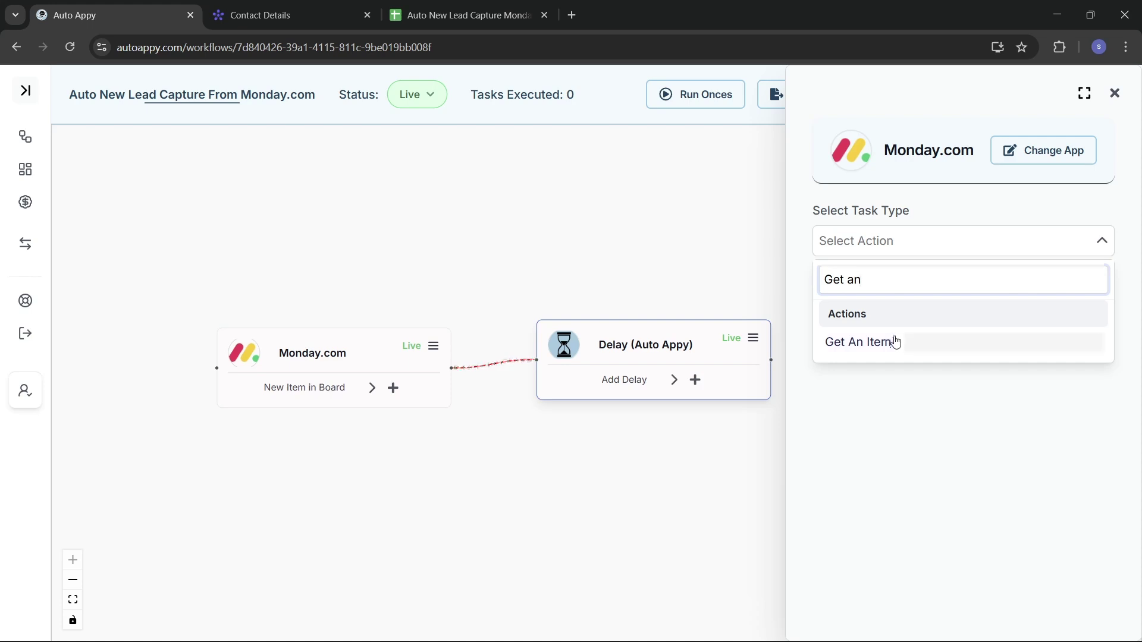
click(895, 341)
click(961, 294)
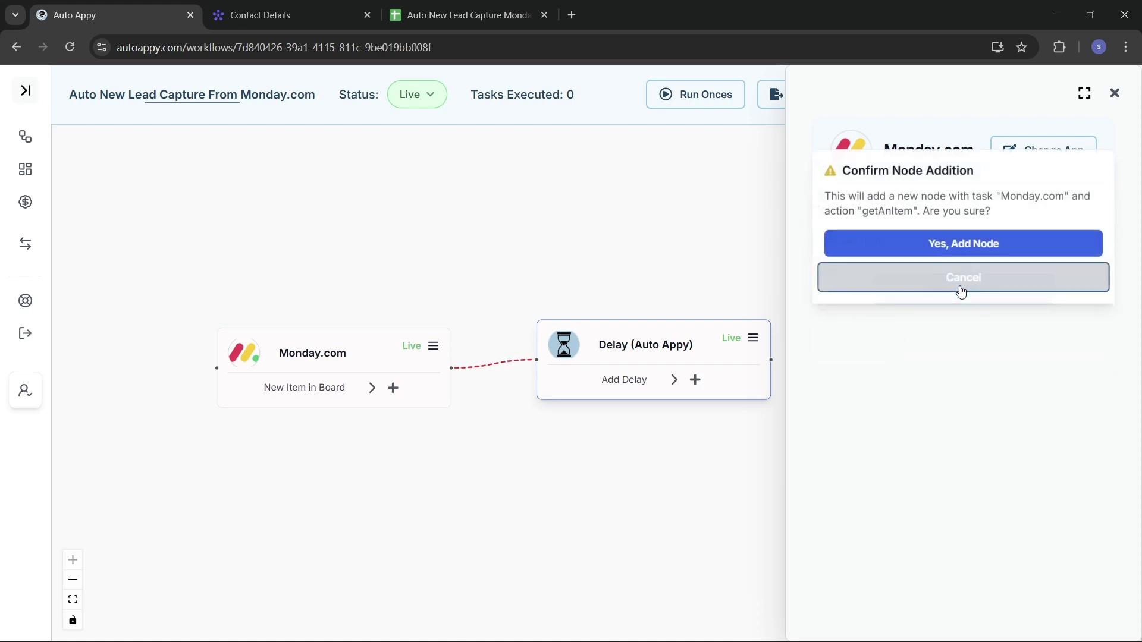
click(919, 241)
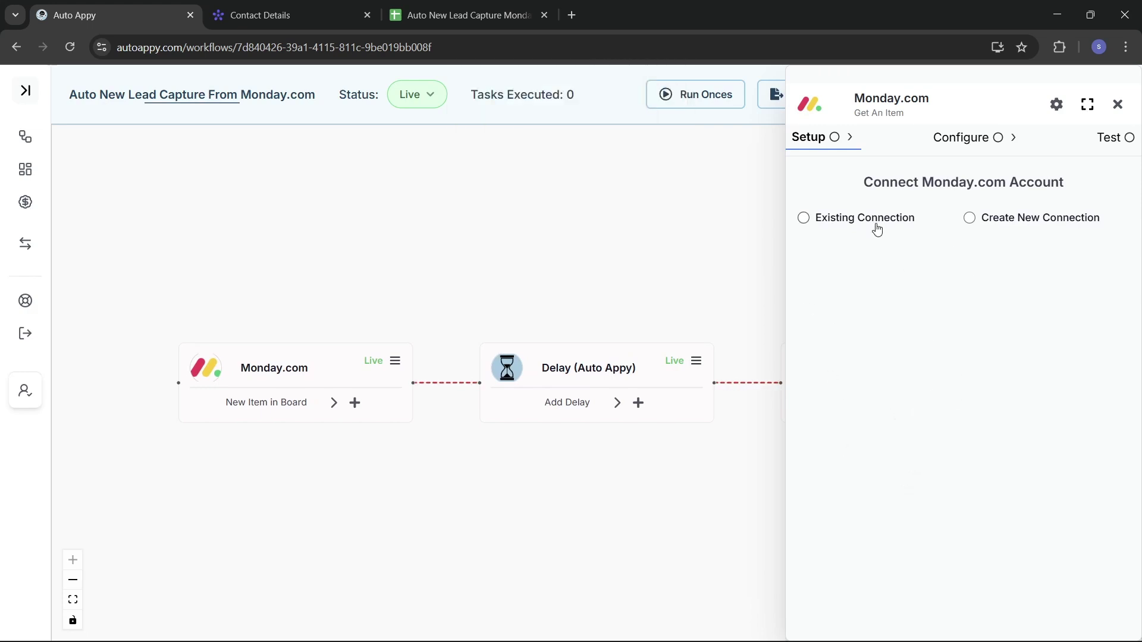
Create a new 'Monday.com #4' connection for Get An Item, then go to the monday.com board.
click(969, 218)
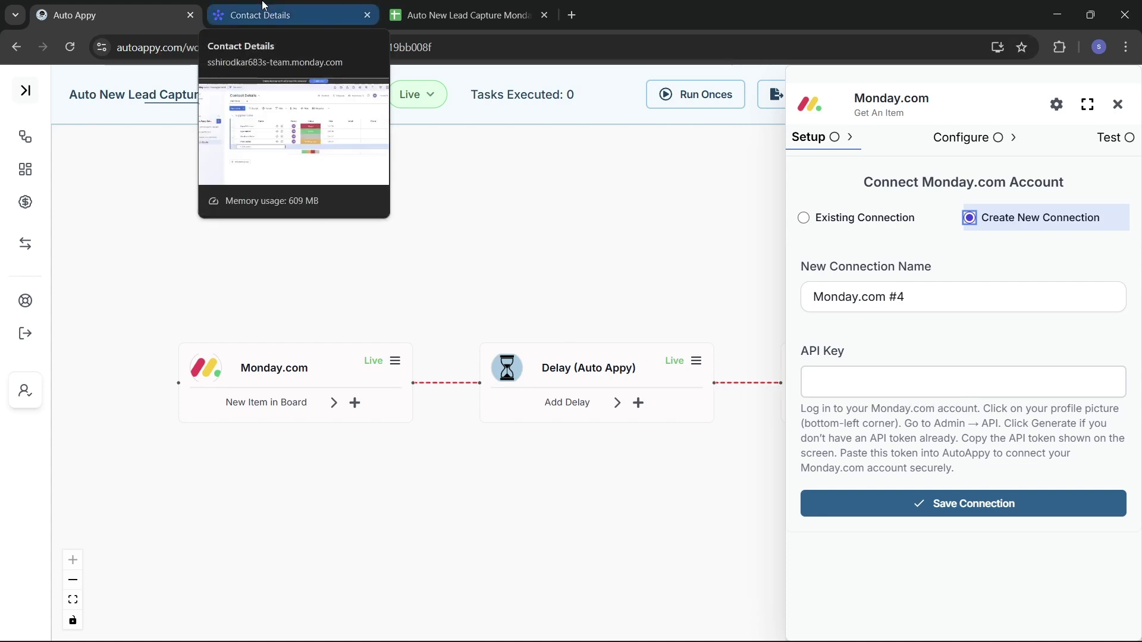
click(275, 15)
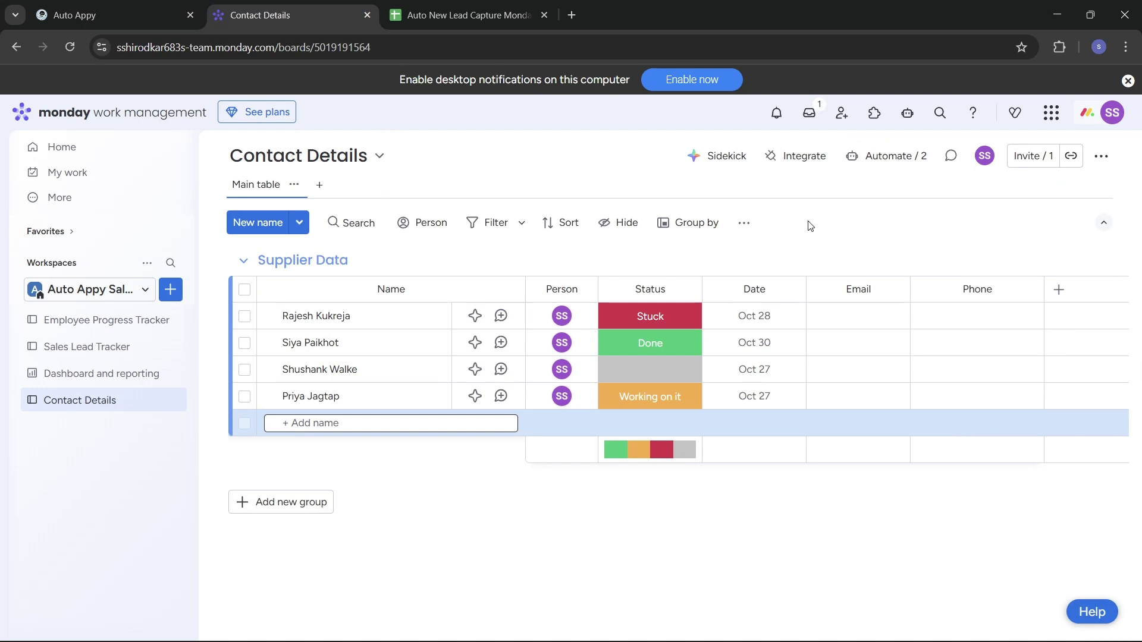
Copy the personal API token from monday.com Administration > Connections into Auto Appy's API Key field.
click(1110, 121)
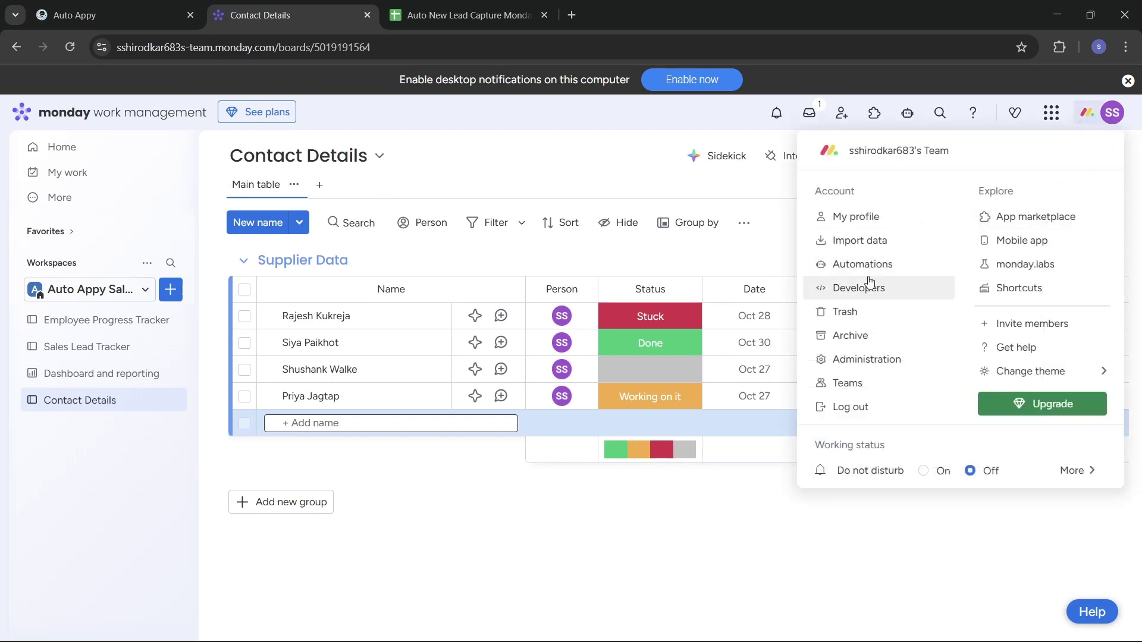
click(887, 359)
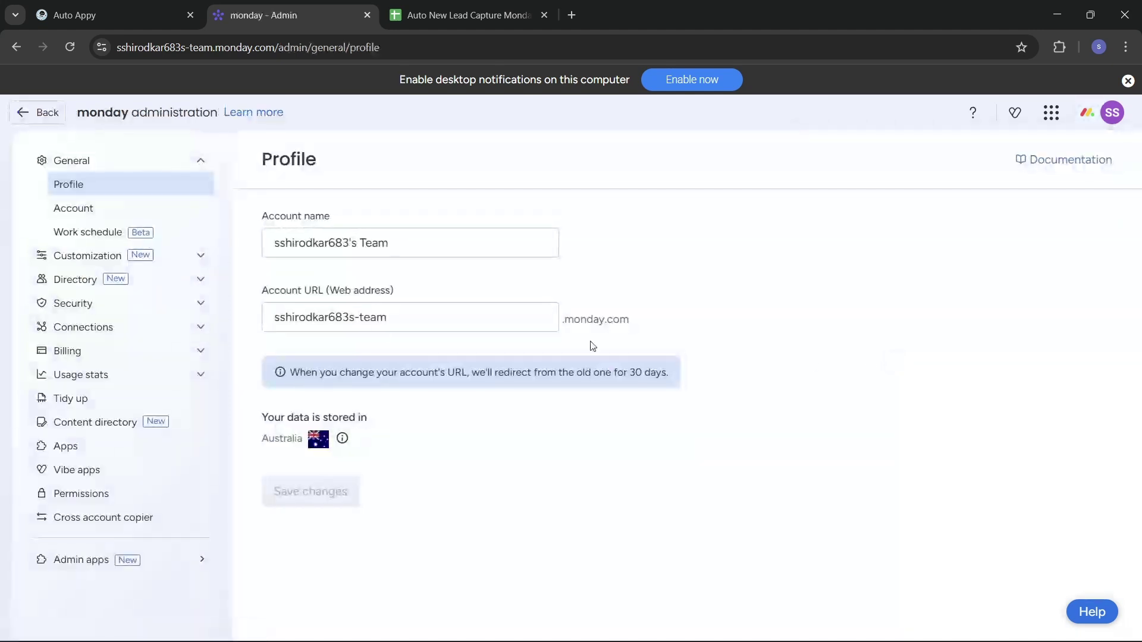
click(125, 332)
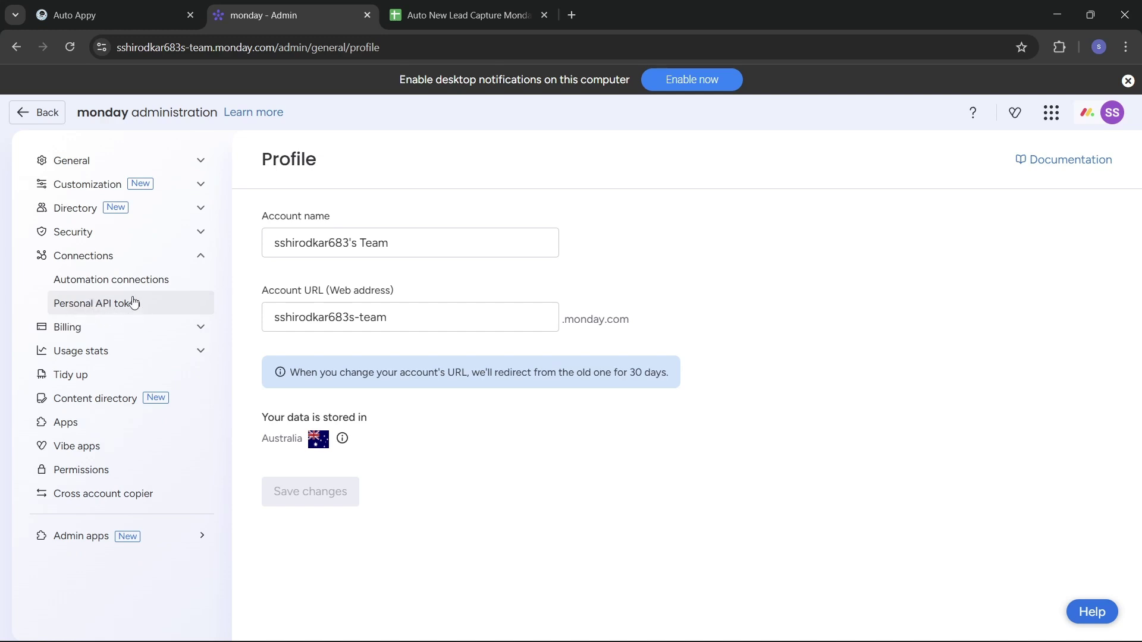
click(133, 302)
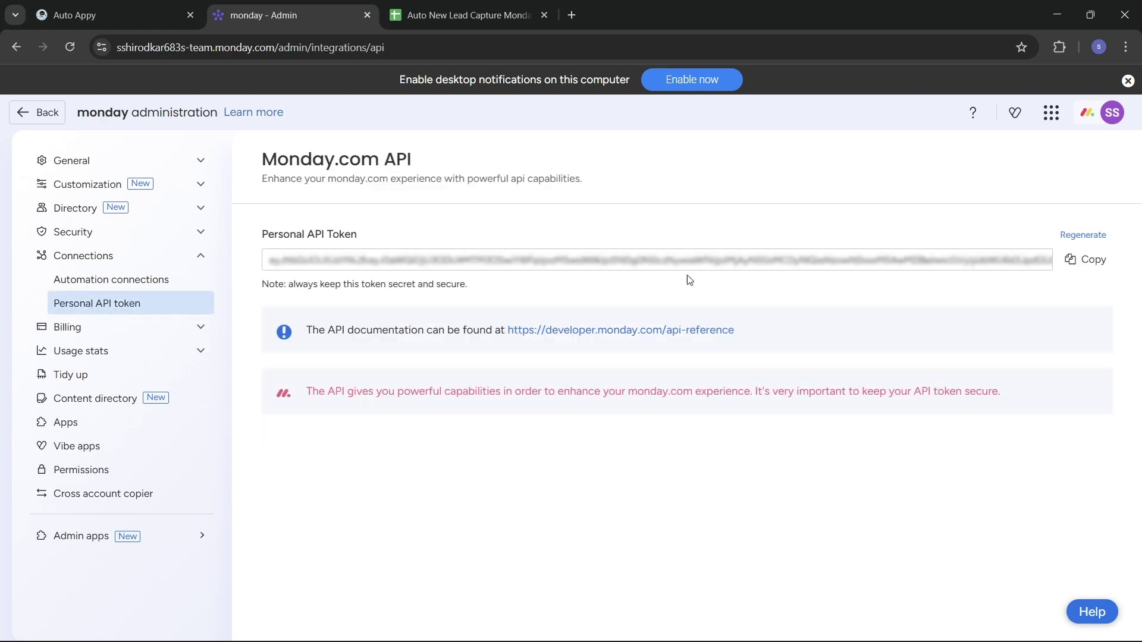
click(1083, 265)
click(108, 11)
click(915, 367)
Paste the API token into the API Key field and save the 'Monday.com #4' connection.
key(ctrl+v)
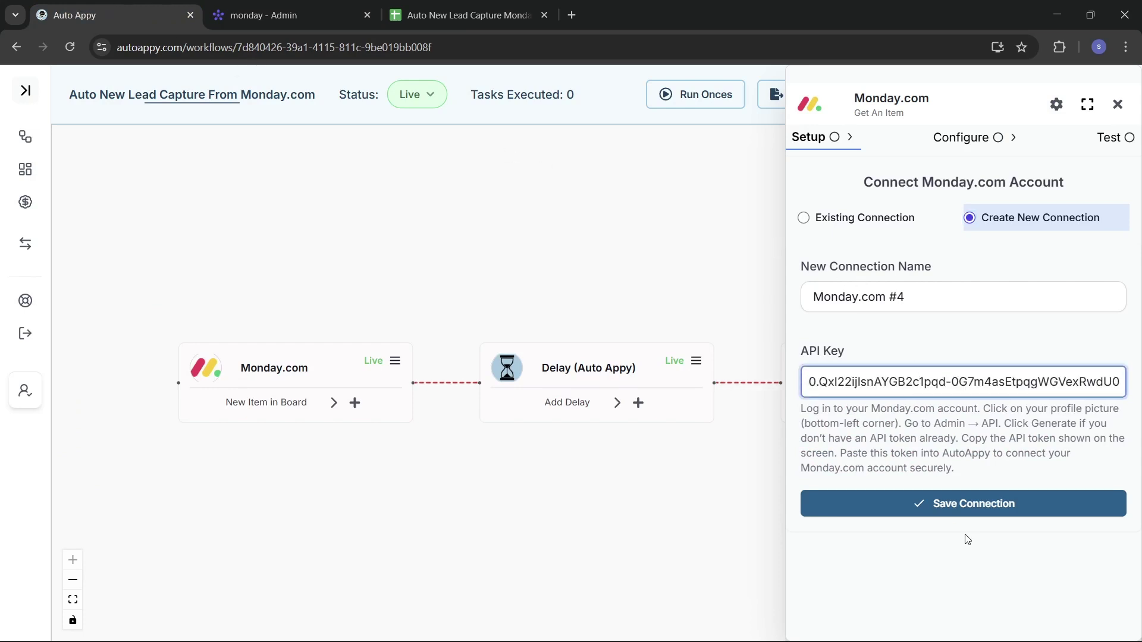
click(950, 514)
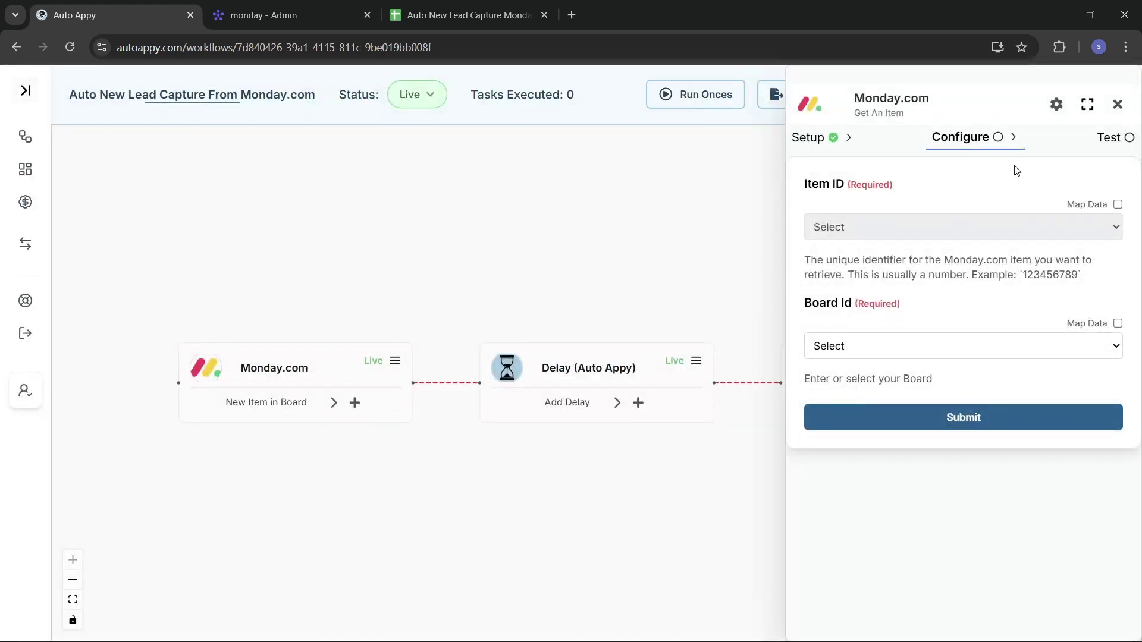
Map Get An Item's Item ID to the Monday.com trigger's Event.pulseId field.
click(1117, 205)
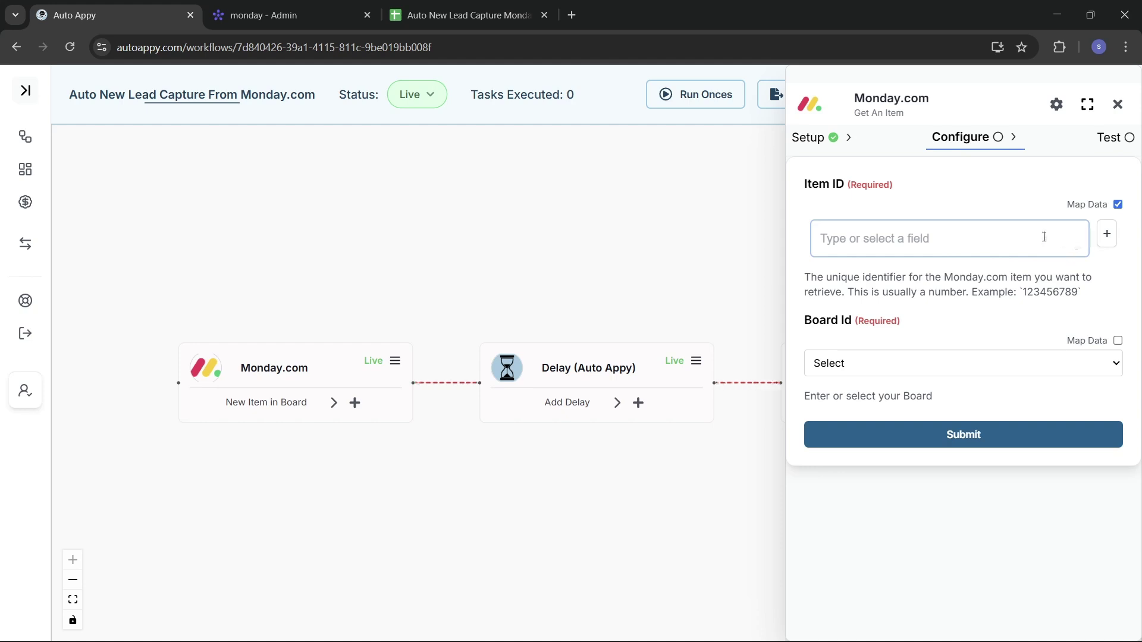
click(1107, 238)
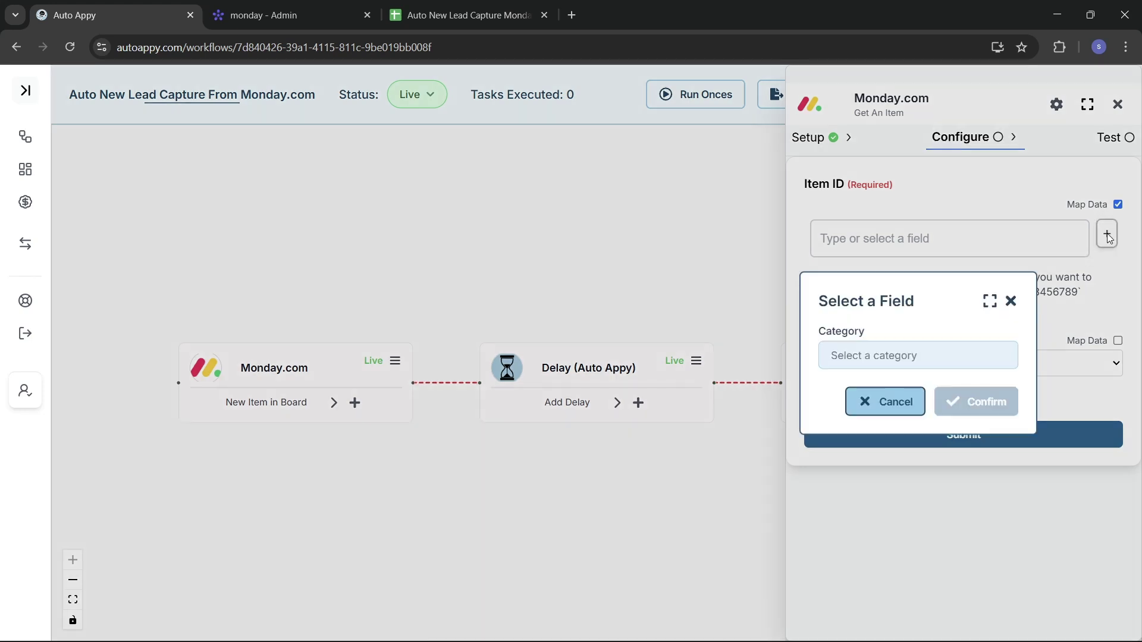
click(915, 361)
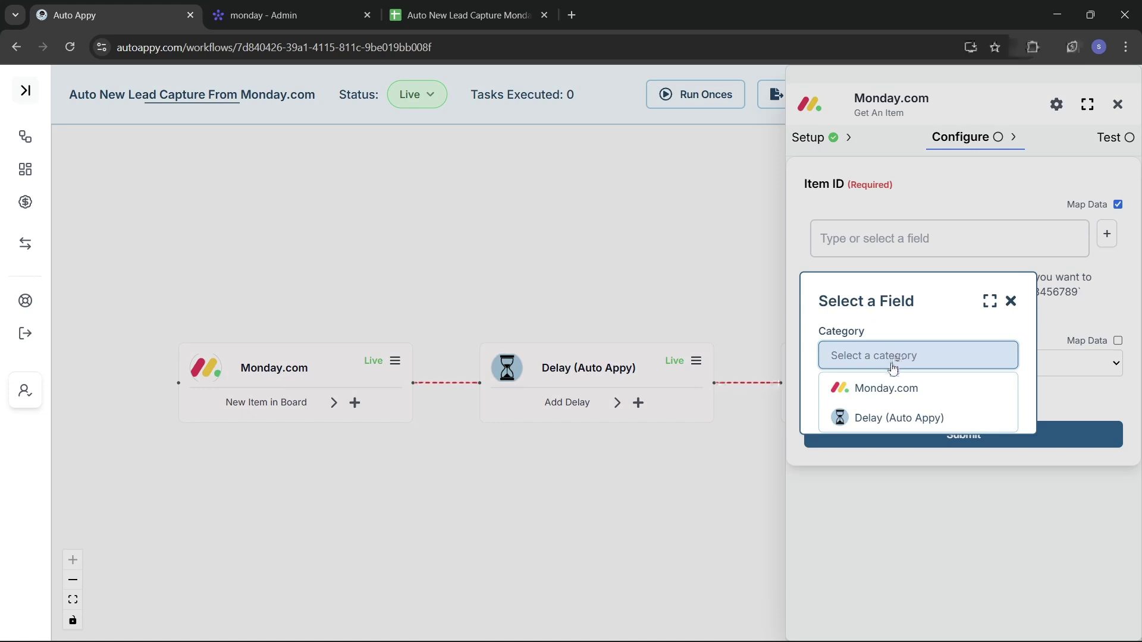
click(909, 393)
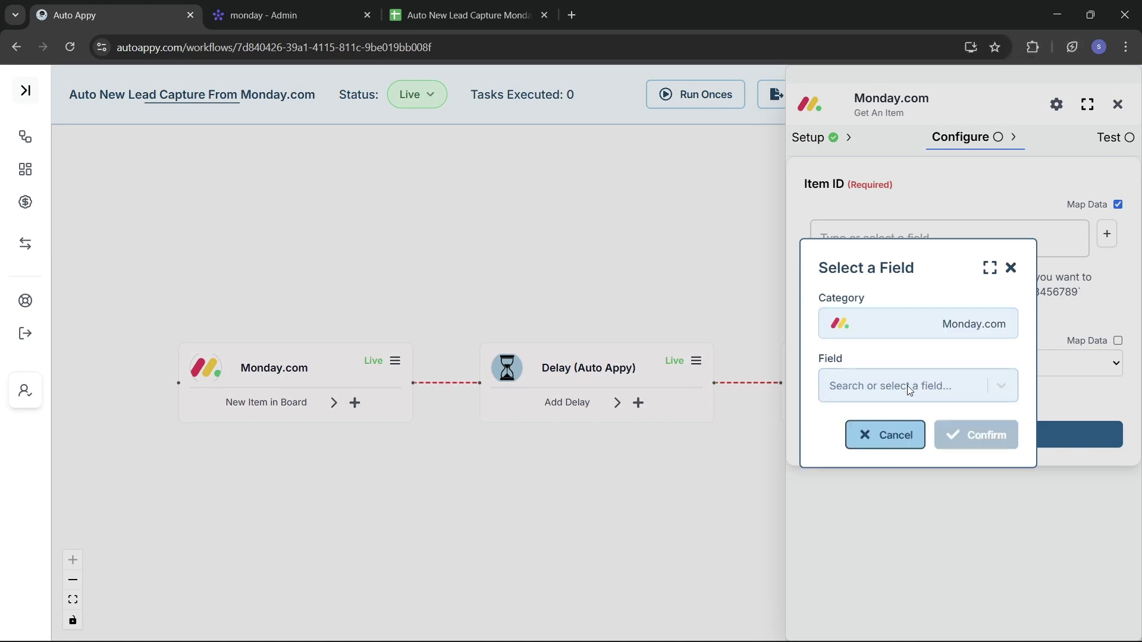
click(884, 387)
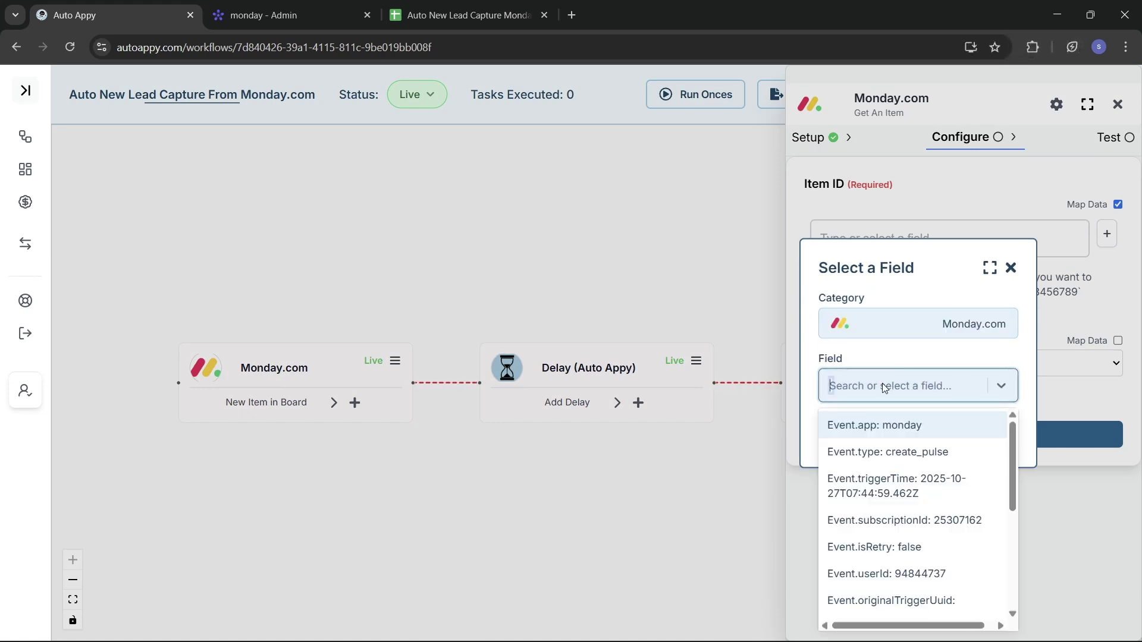
text(P)
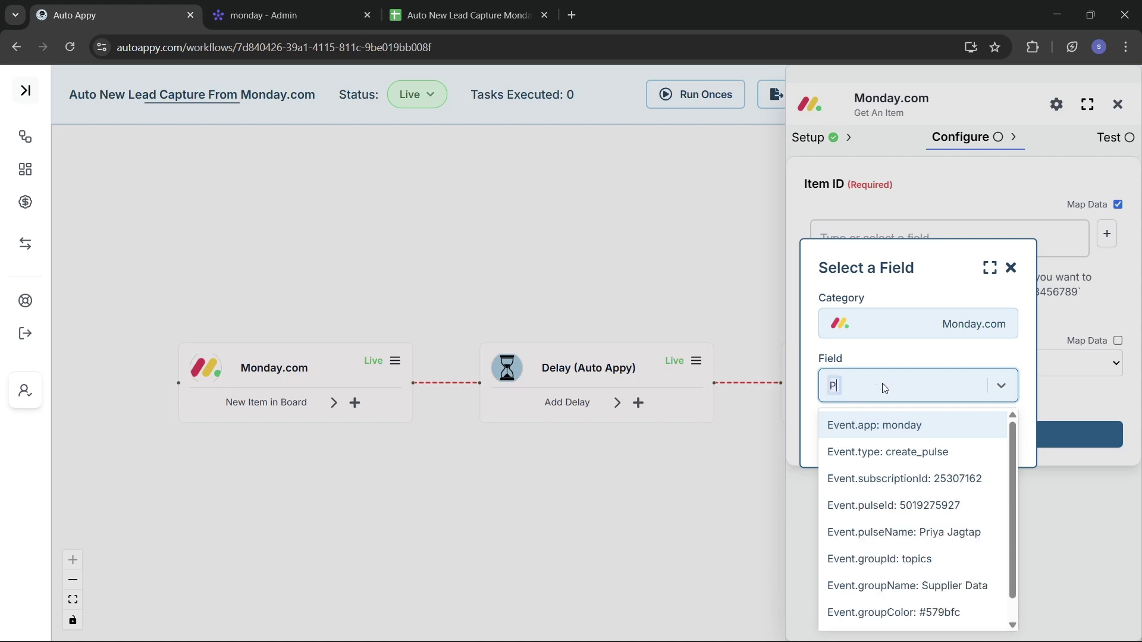
text(uls)
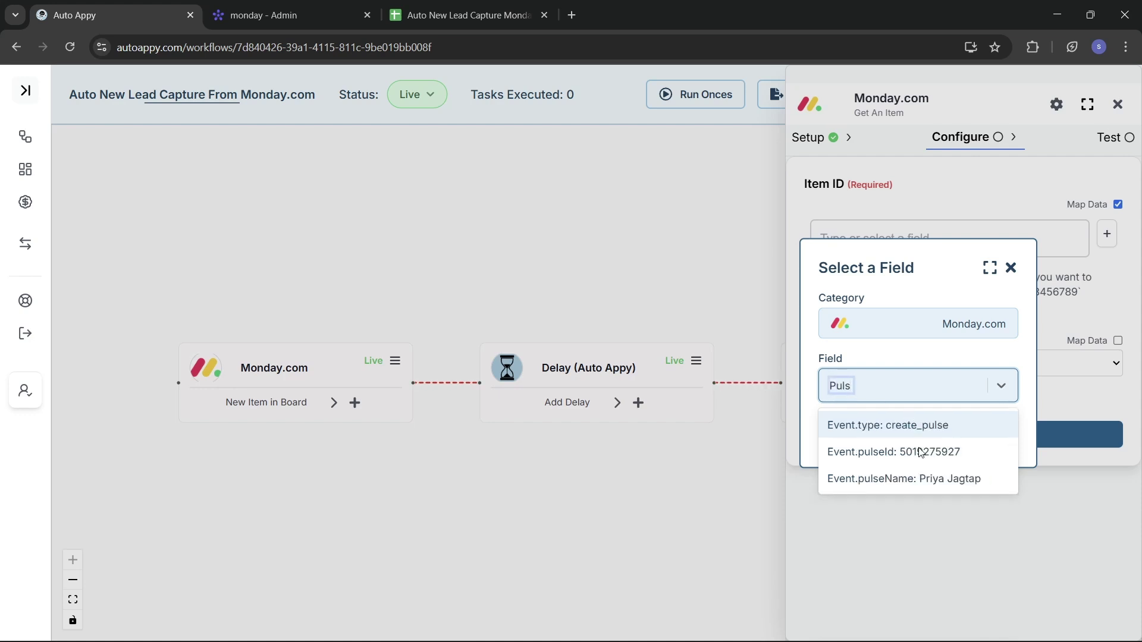
click(919, 453)
click(980, 436)
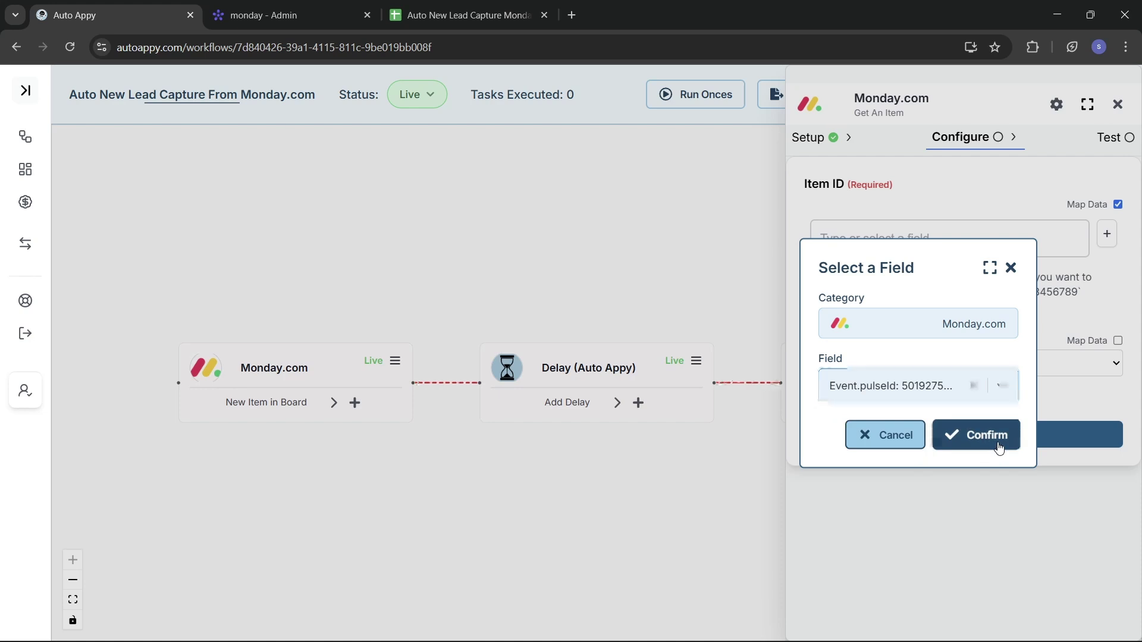
Choose the Contact Details board, restore the pulse ID in Item ID, and submit.
click(1000, 243)
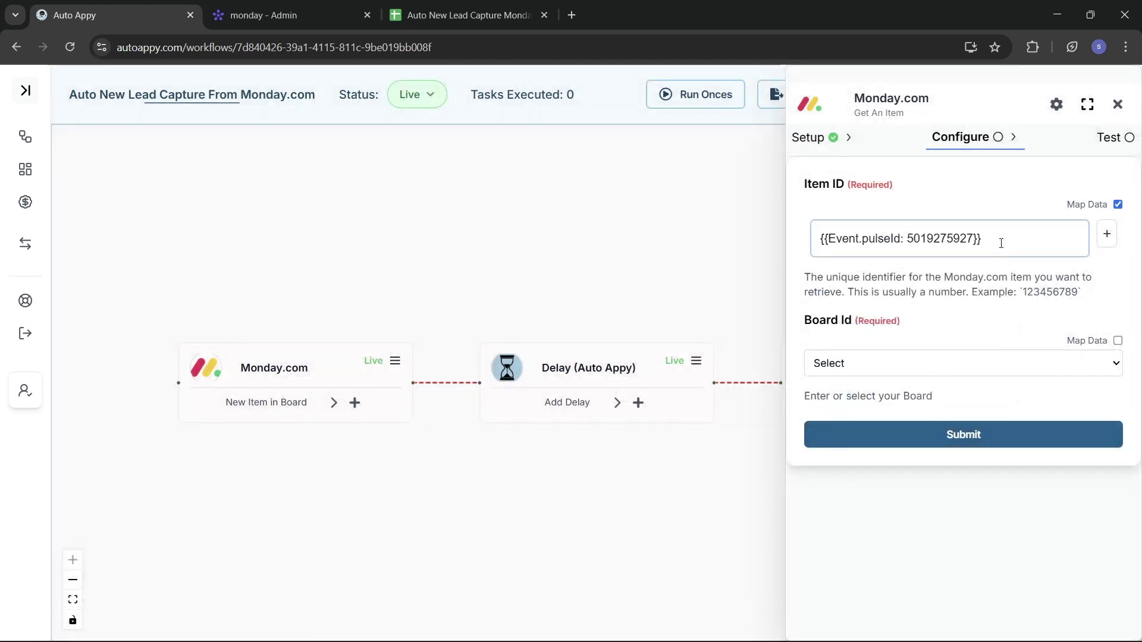
key(ctrl+a)
key(ctrl+c)
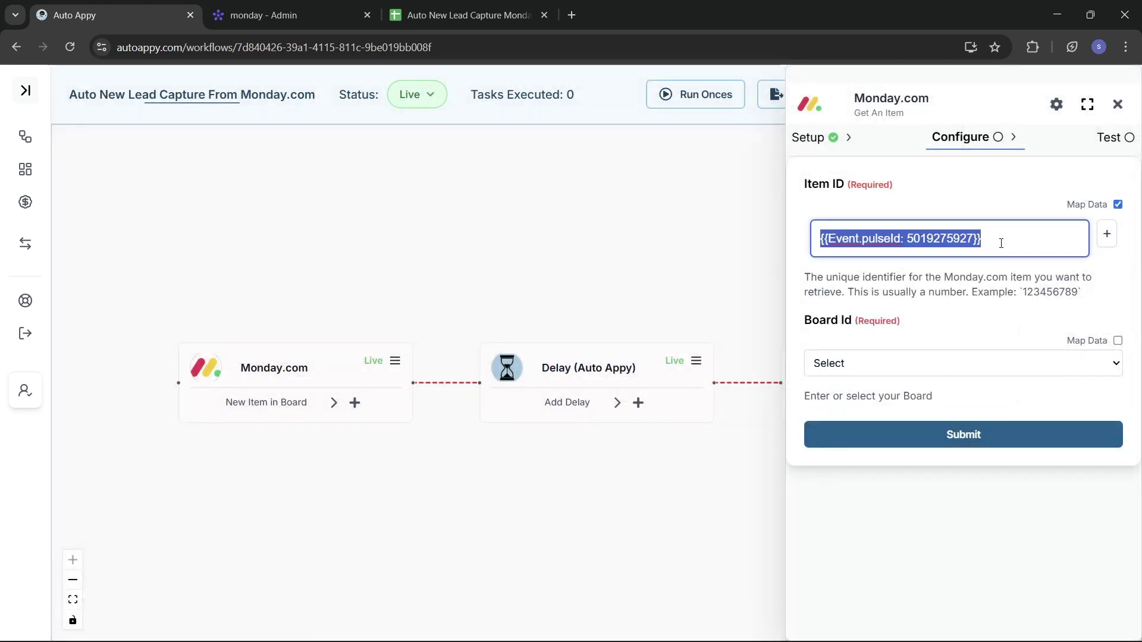
click(1041, 368)
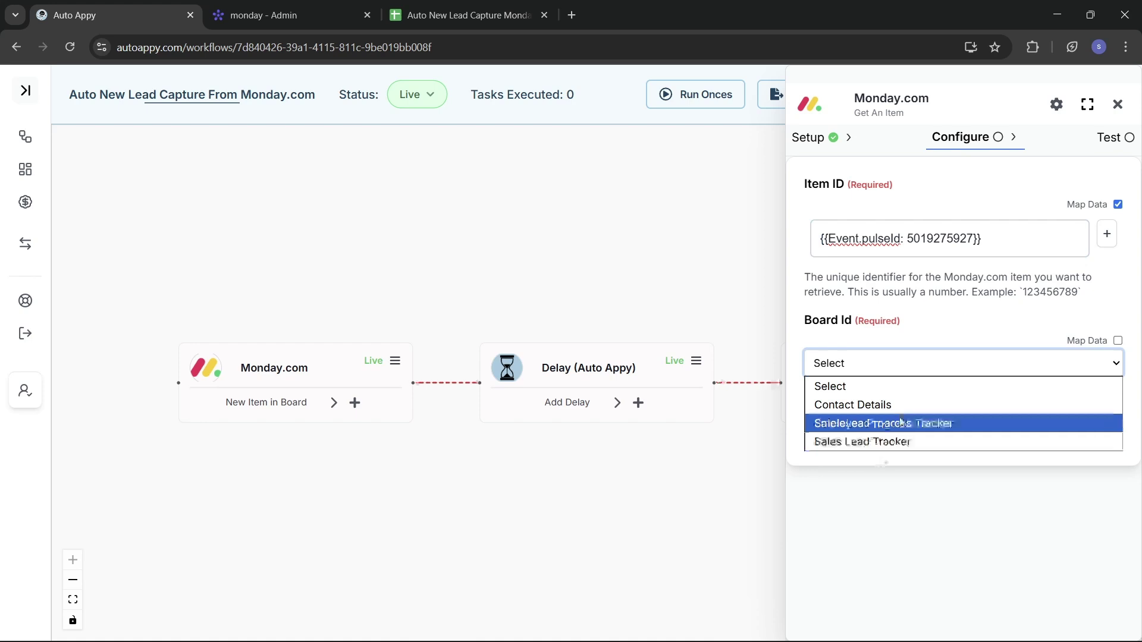
click(843, 405)
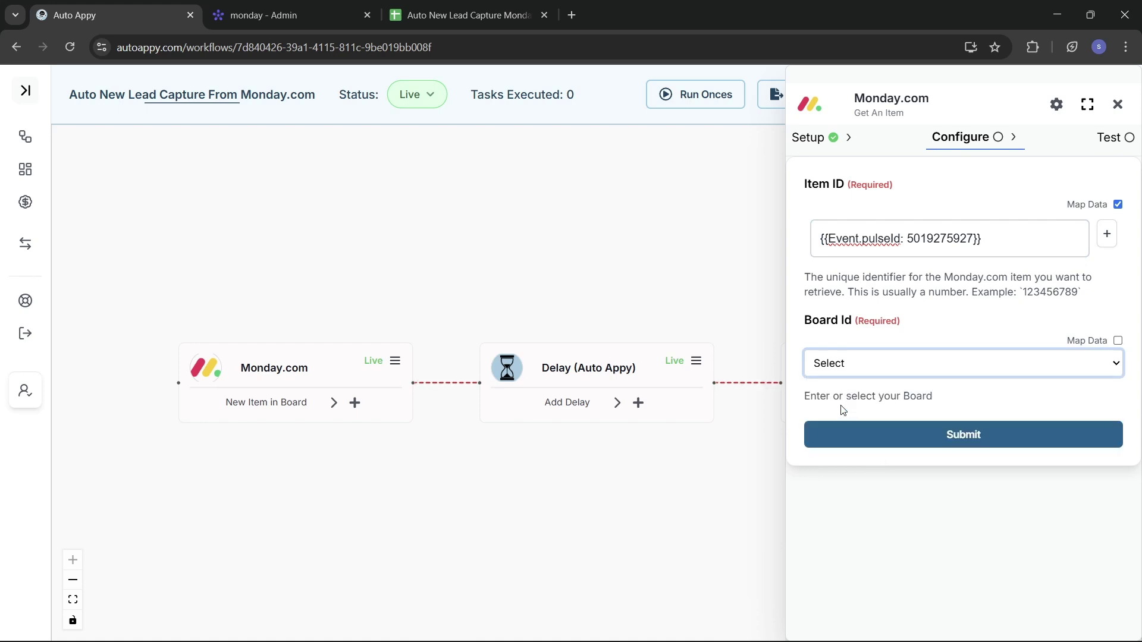
click(981, 237)
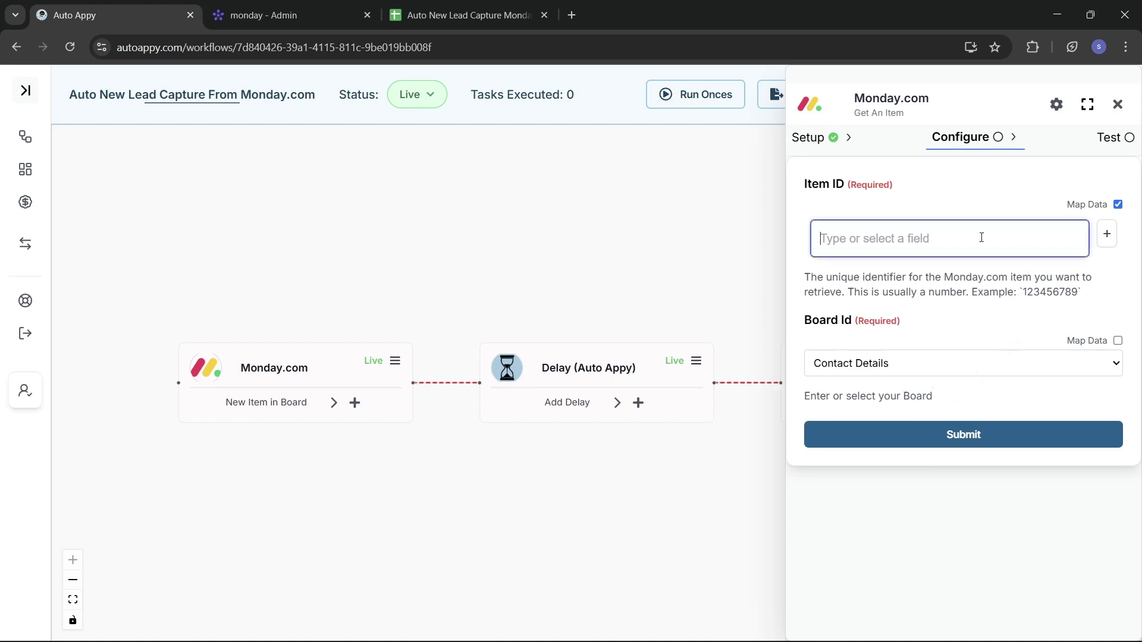
key(ctrl+v)
click(955, 456)
click(960, 456)
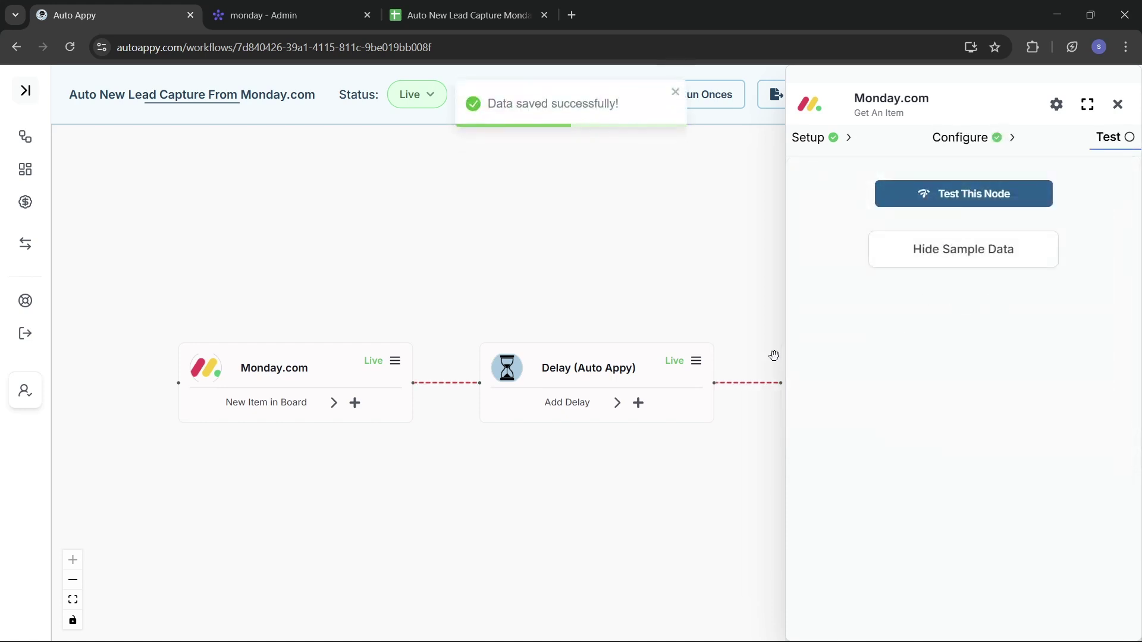
Test Get An Item and inspect the returned lead: Working on it, 2025-10-27, empty email and phone.
click(922, 201)
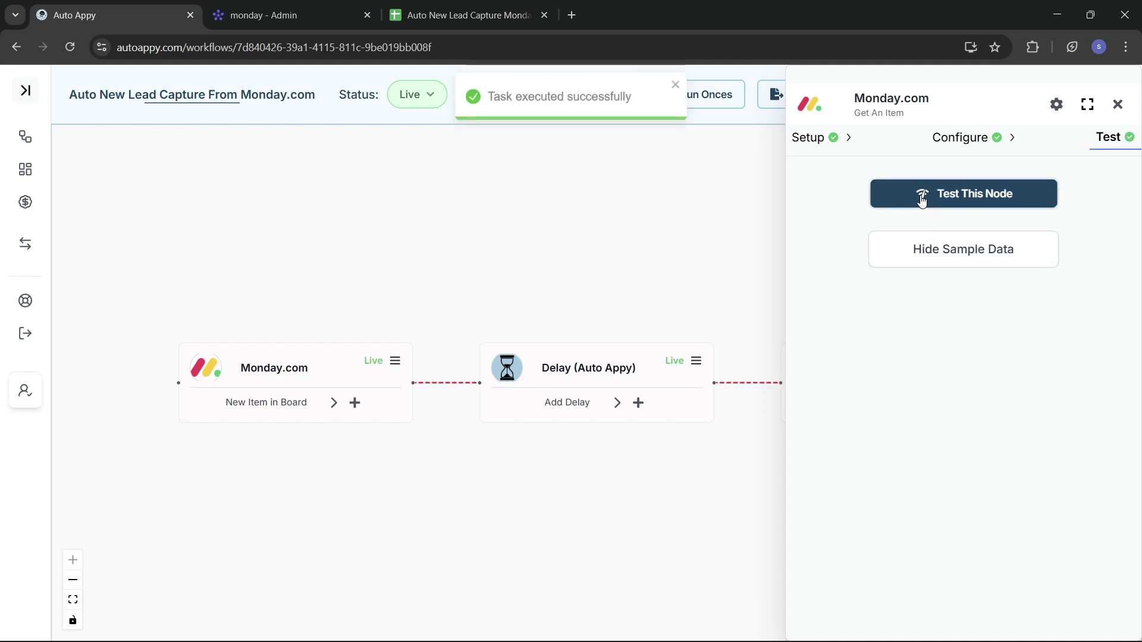
click(932, 258)
click(932, 258)
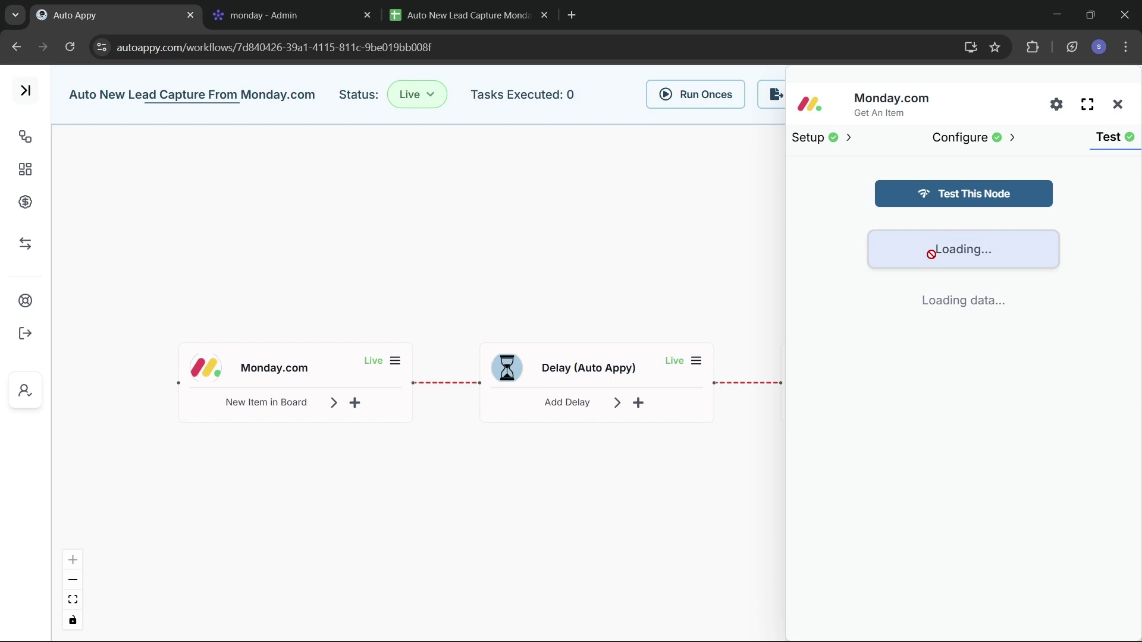
scroll(968, 443, down, 2)
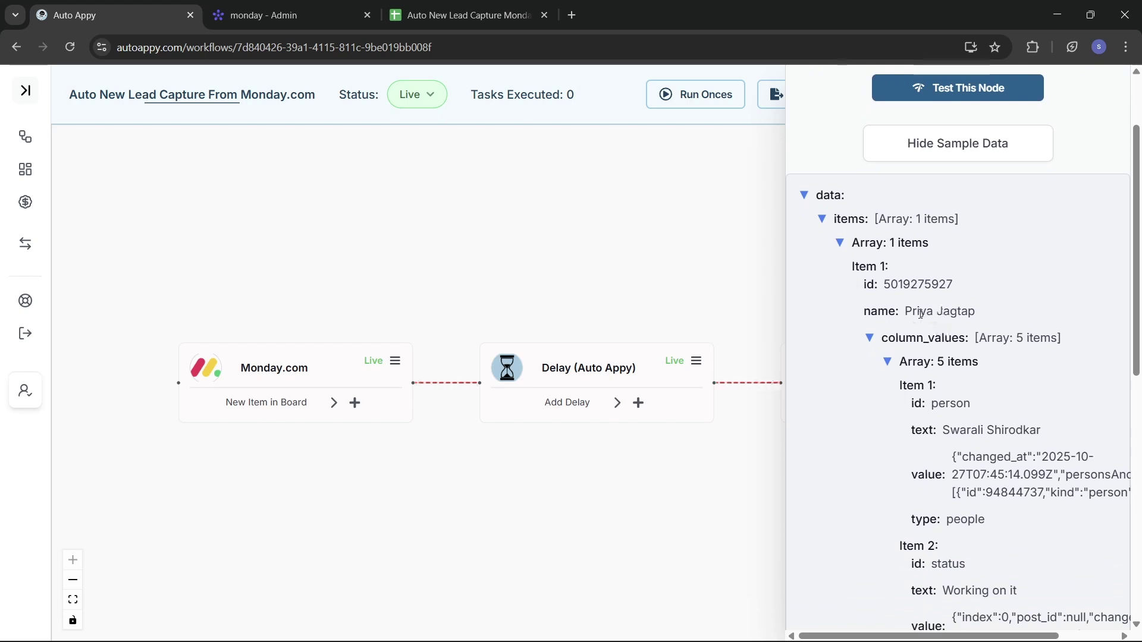
scroll(962, 409, down, 1)
scroll(963, 409, down, 1)
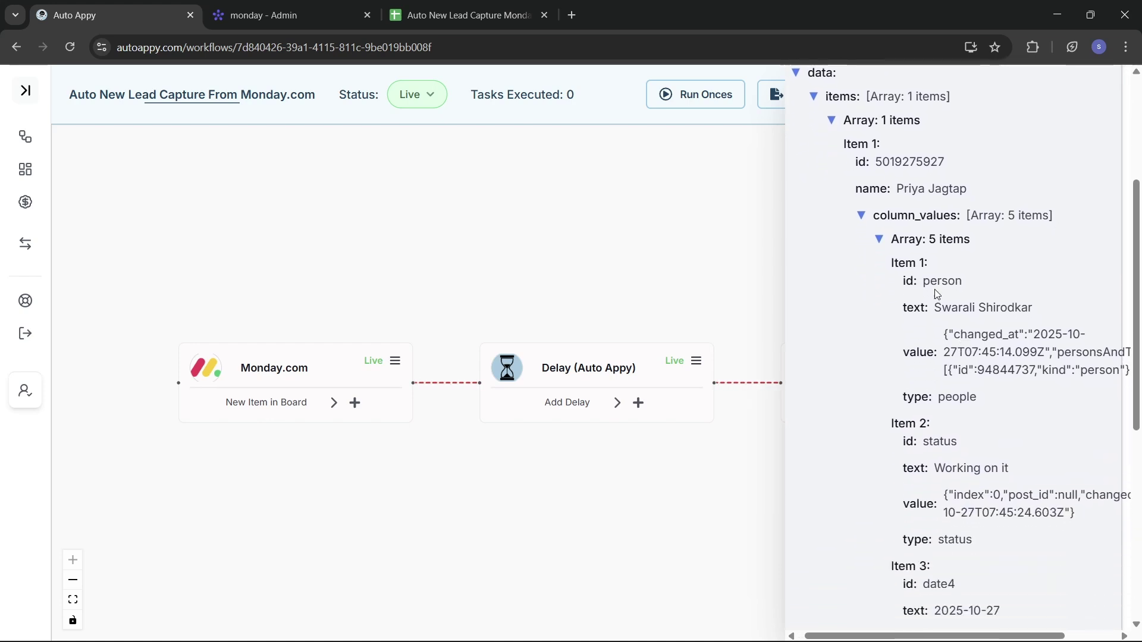
scroll(991, 376, down, 3)
scroll(990, 375, right, 1)
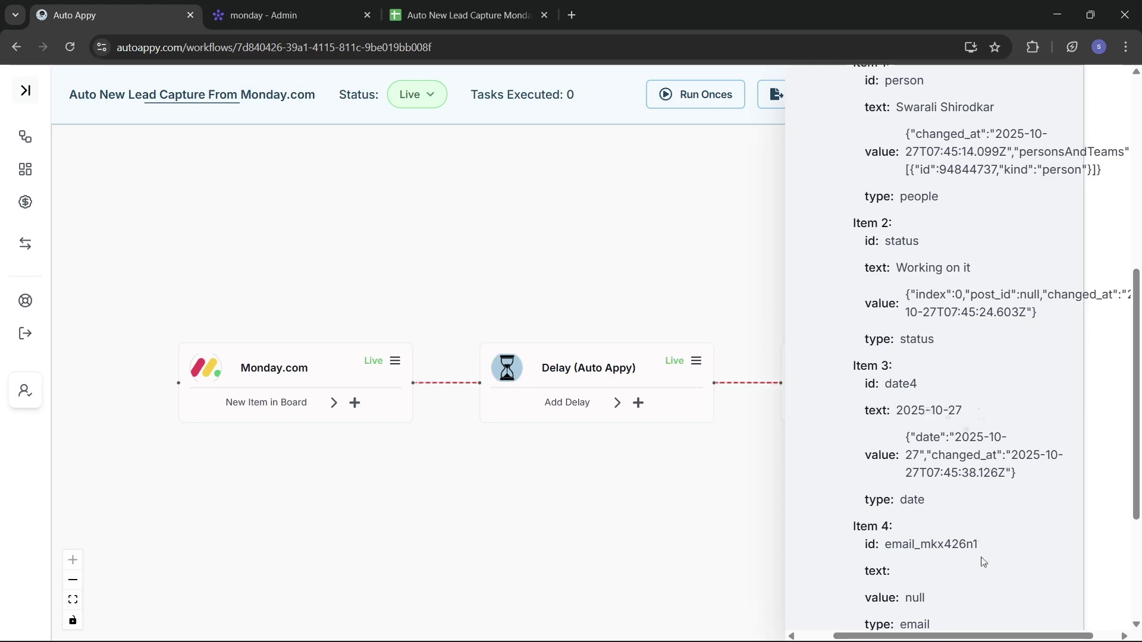
scroll(983, 562, down, 3)
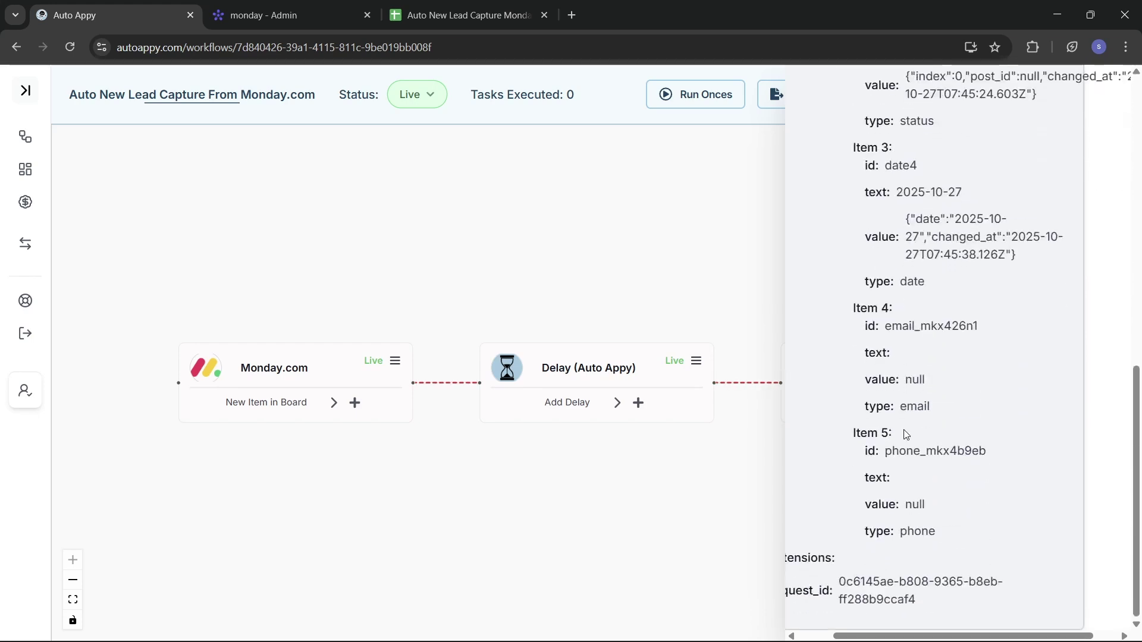
scroll(905, 434, up, 10)
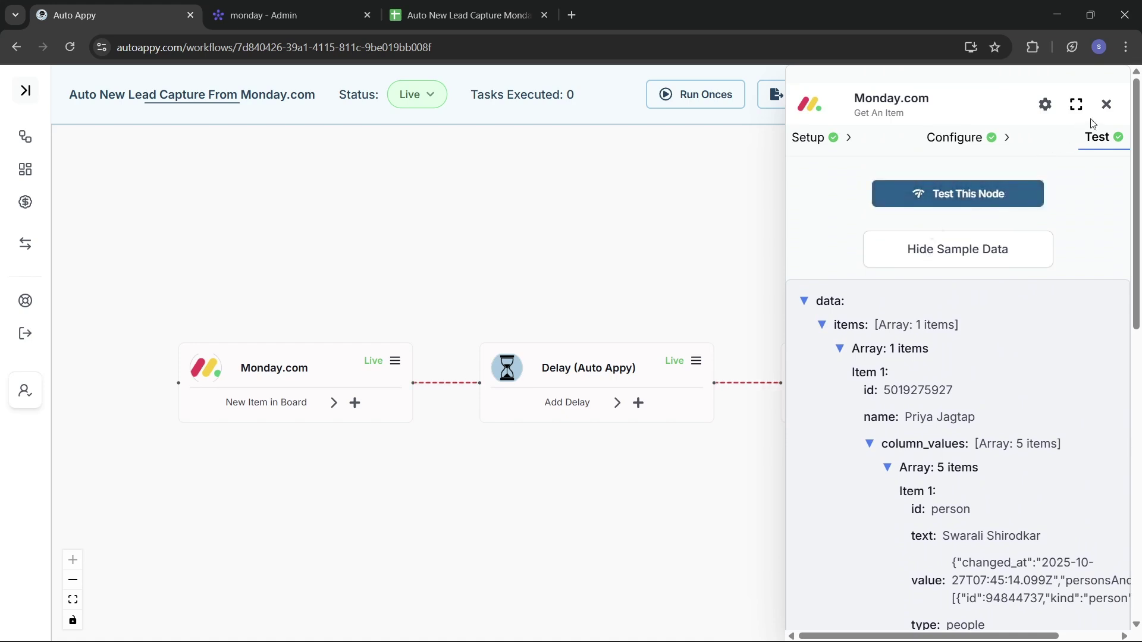
Add a Google Sheets 'Insert a row in google sheet' node after Get An Item.
click(1106, 104)
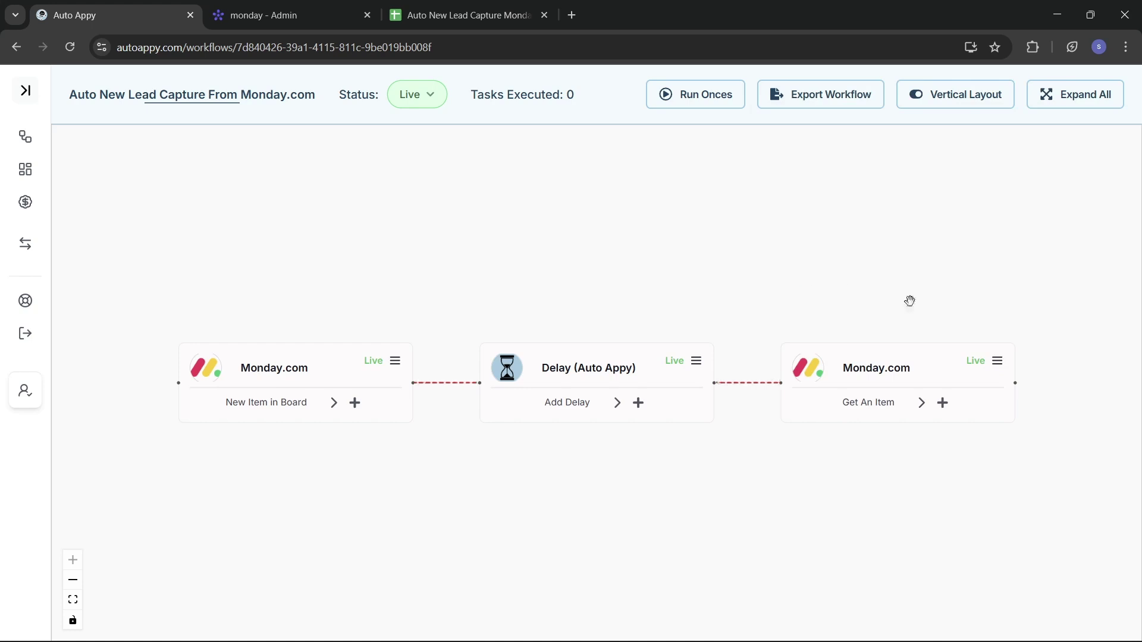
click(942, 403)
click(842, 156)
text(go)
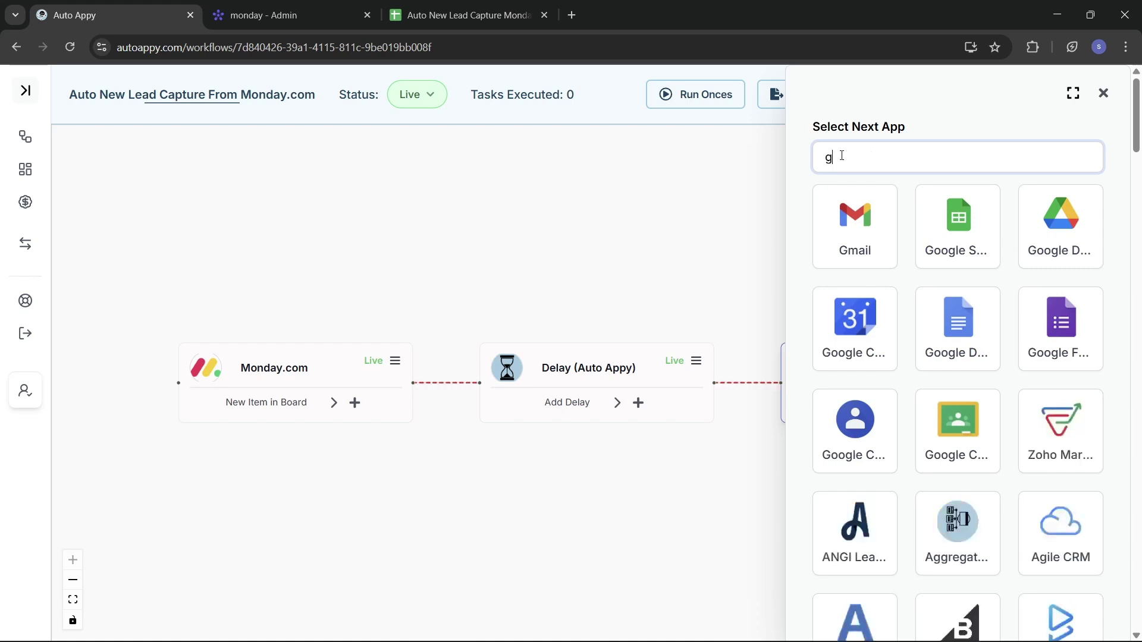
click(838, 244)
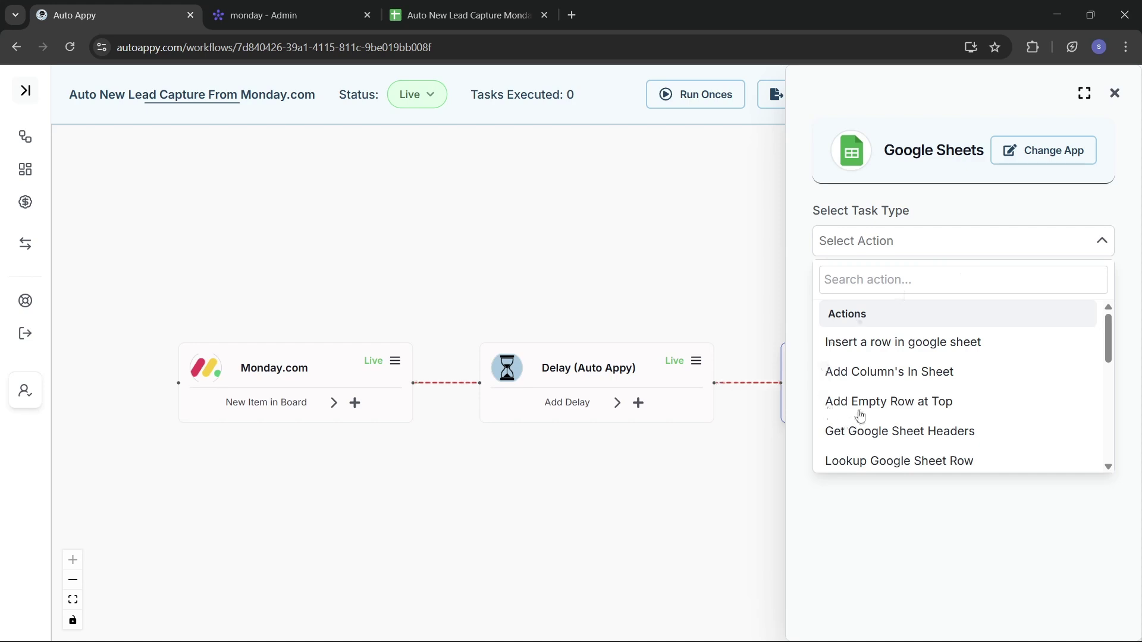
click(855, 355)
click(954, 296)
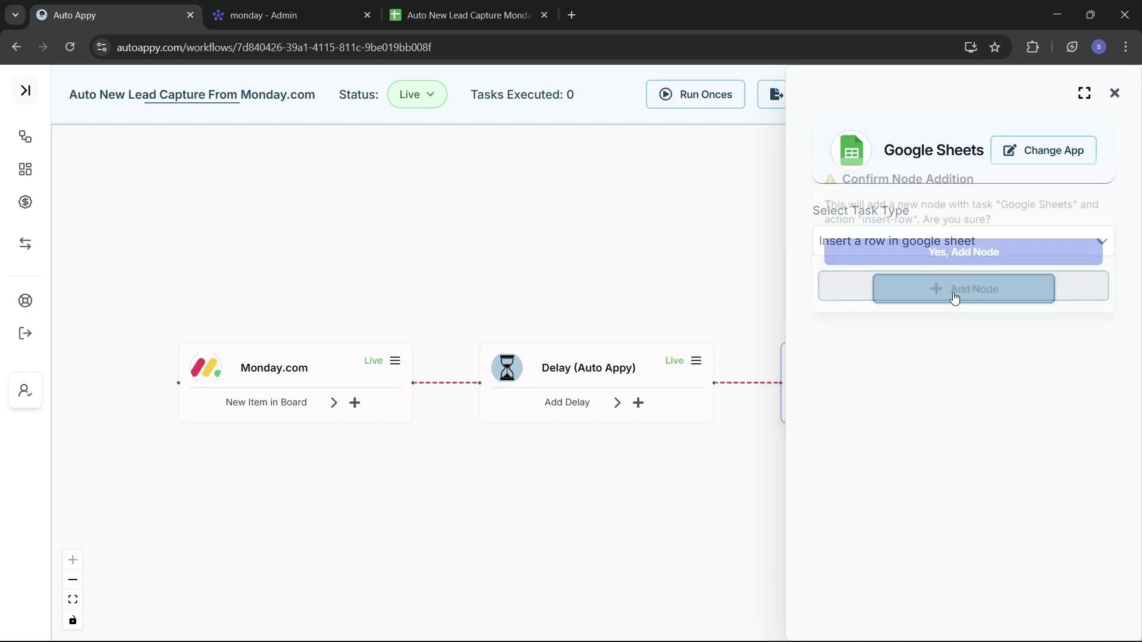
click(928, 247)
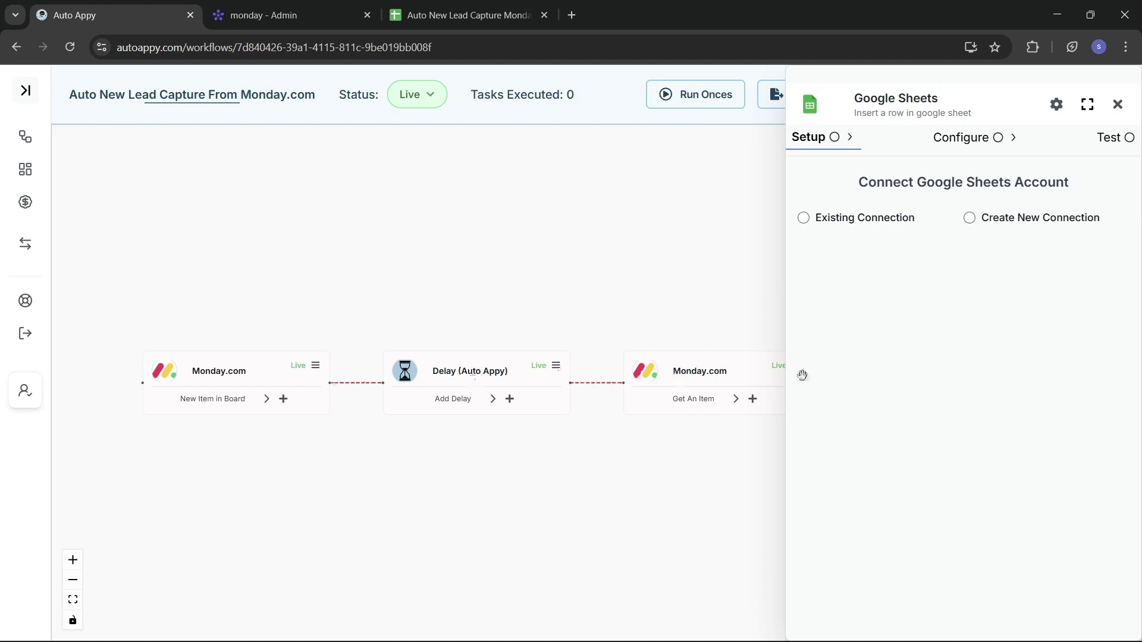
Create a Google Sheets connection named 'Auto New lead Capture' and begin Connect with Google.
click(969, 217)
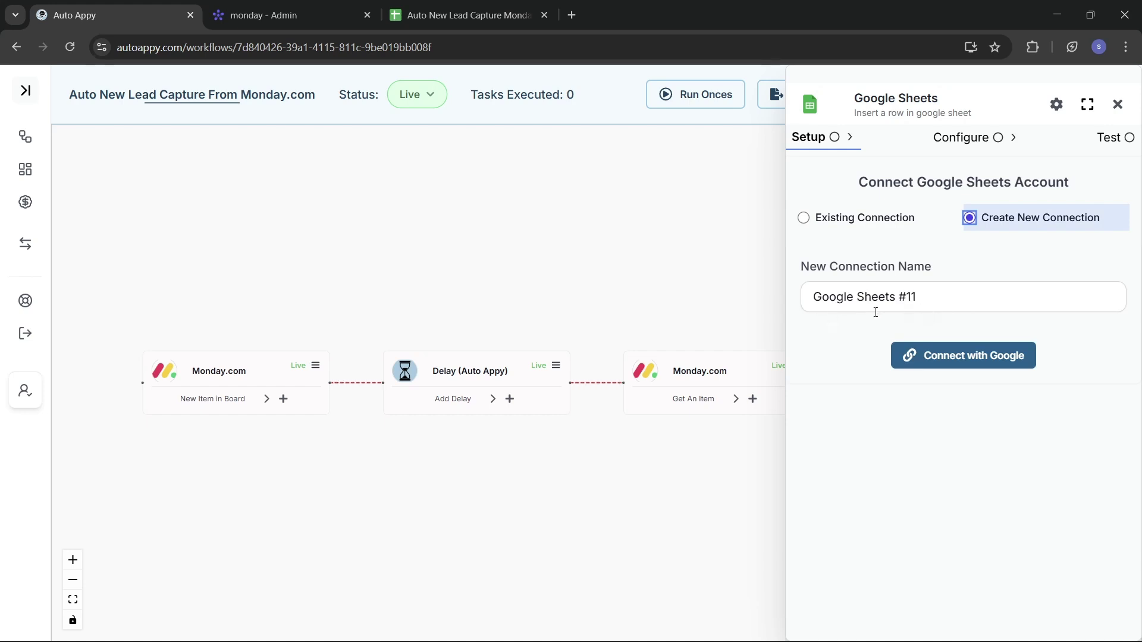
click(929, 297)
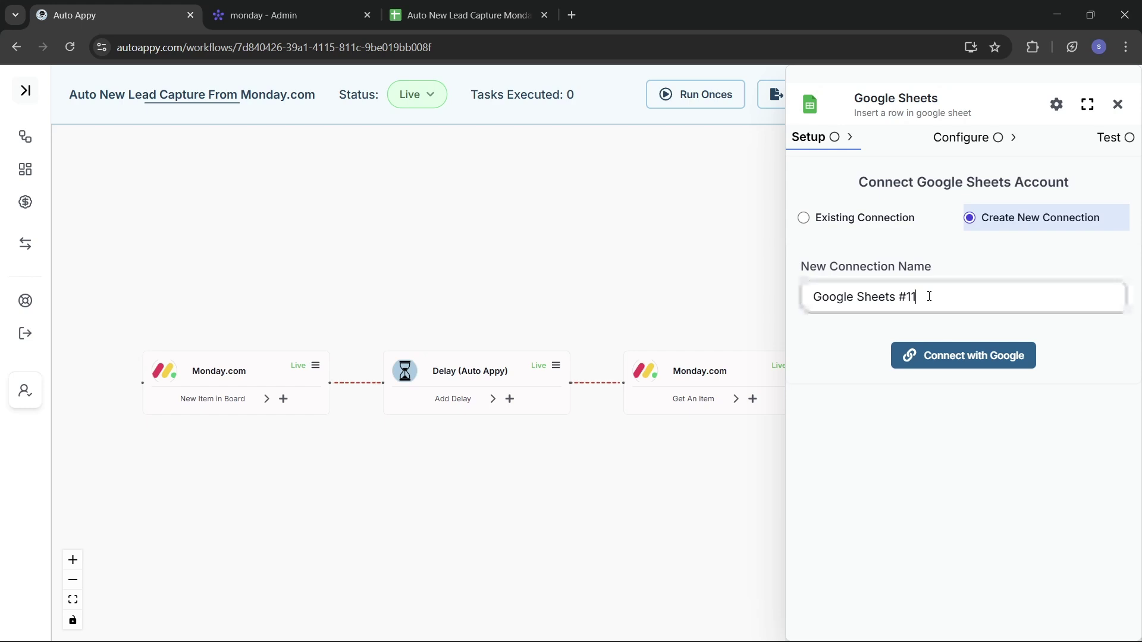
key(BackSpace)
key(BackSpace)
key(BackSpace)
key(BackSpace)
key(BackSpace)
key(BackSpace)
key(BackSpace)
key(BackSpace)
key(BackSpace)
key(BackSpace)
key(BackSpace)
key(BackSpace)
key(BackSpace)
key(BackSpace)
key(BackSpace)
key(BackSpace)
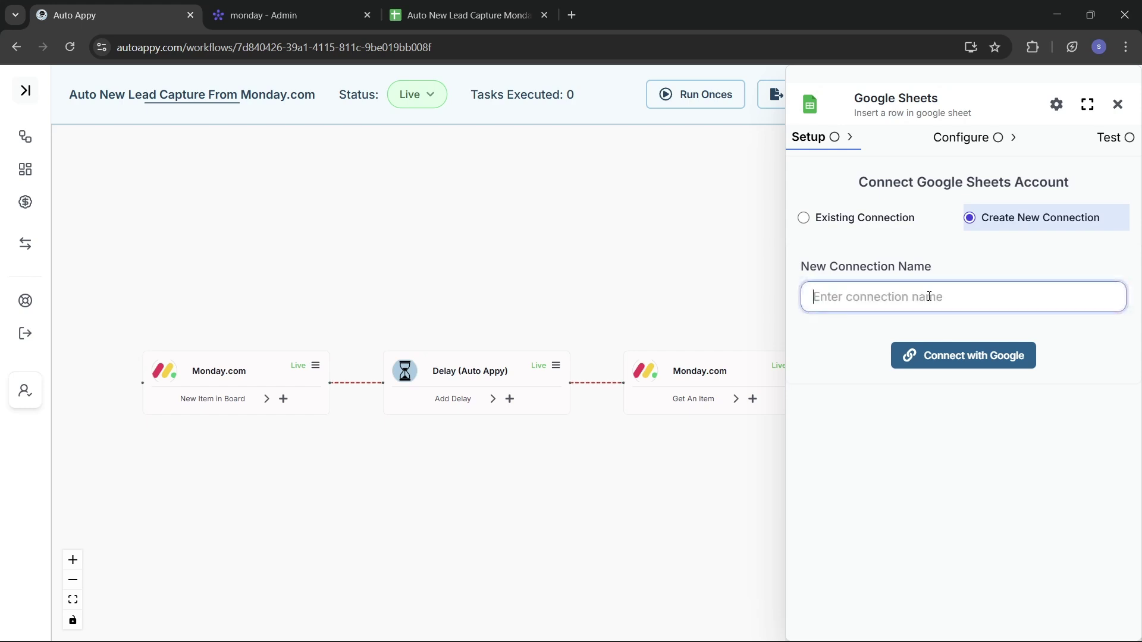
text(Au)
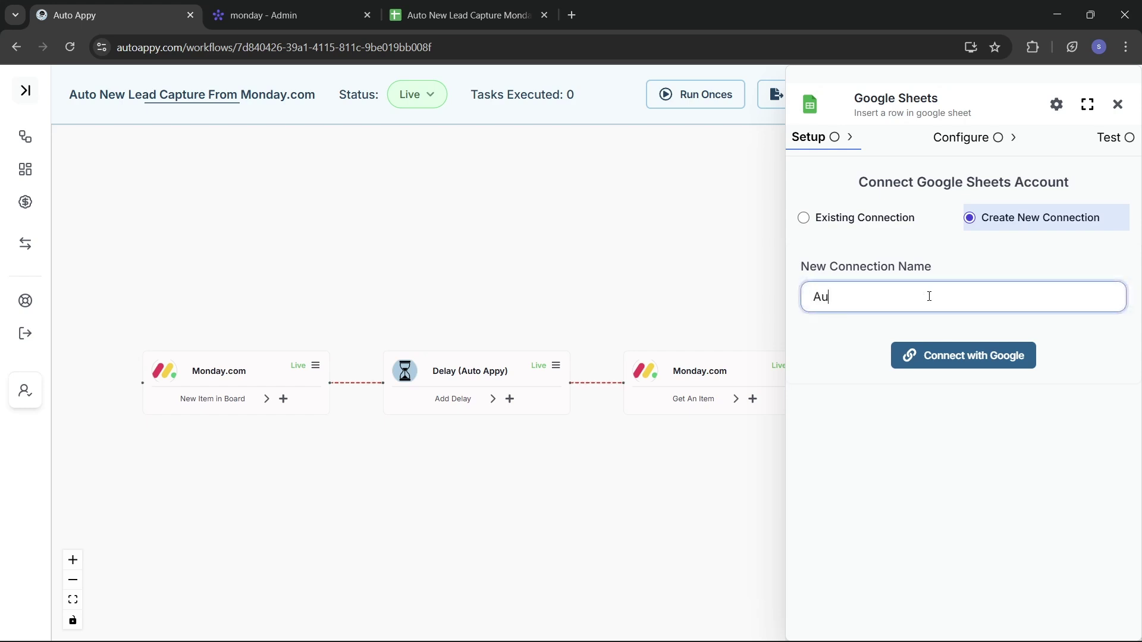
text(to new)
key(BackSpace)
key(BackSpace)
text(Lew)
text( lead Capture)
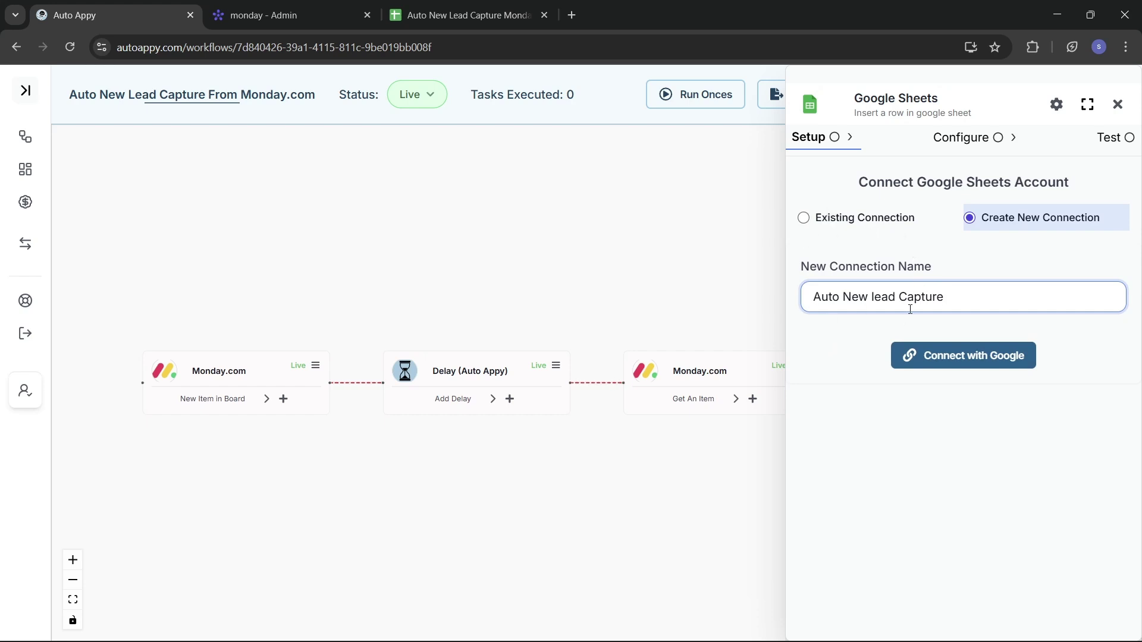
click(984, 351)
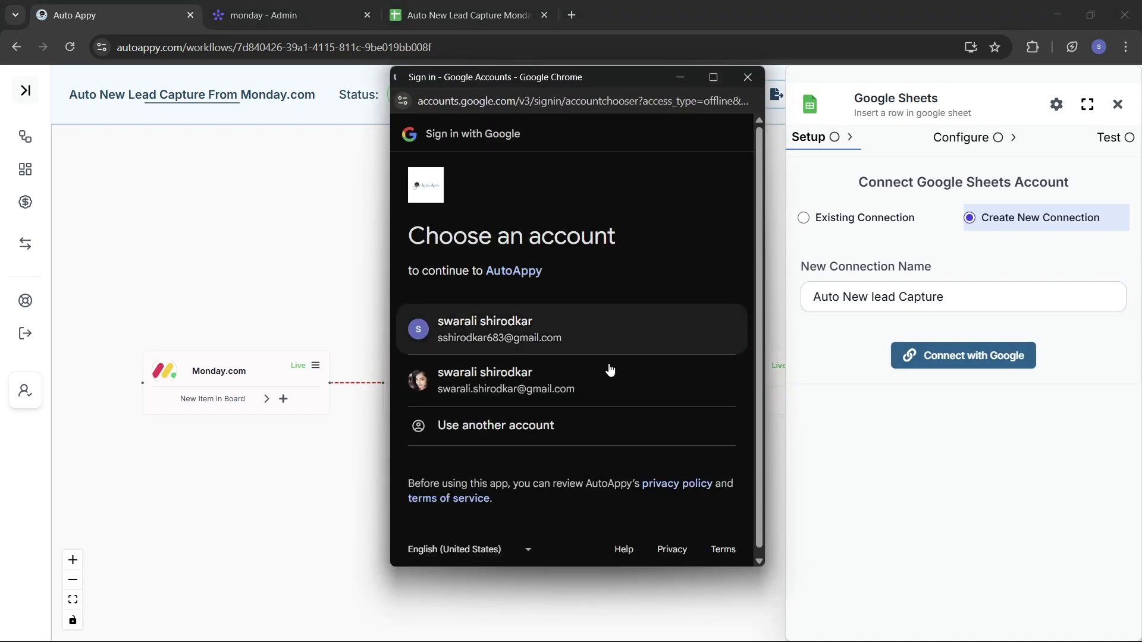
Sign in with the first Google account and grant AutoAppy access to it.
scroll(542, 356, down, 1)
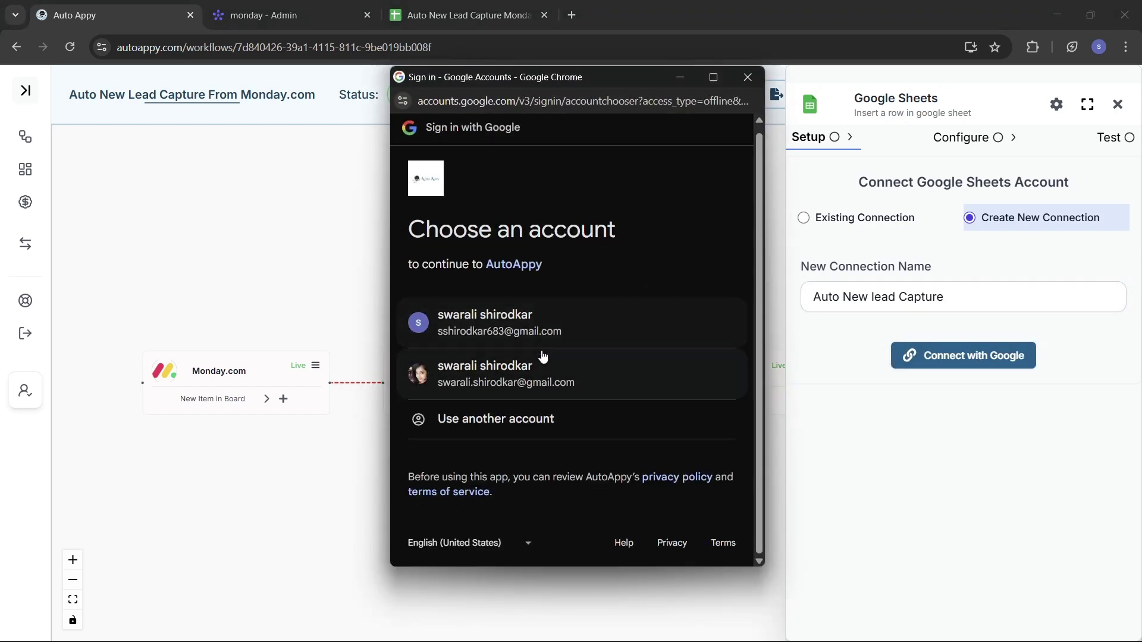
click(499, 333)
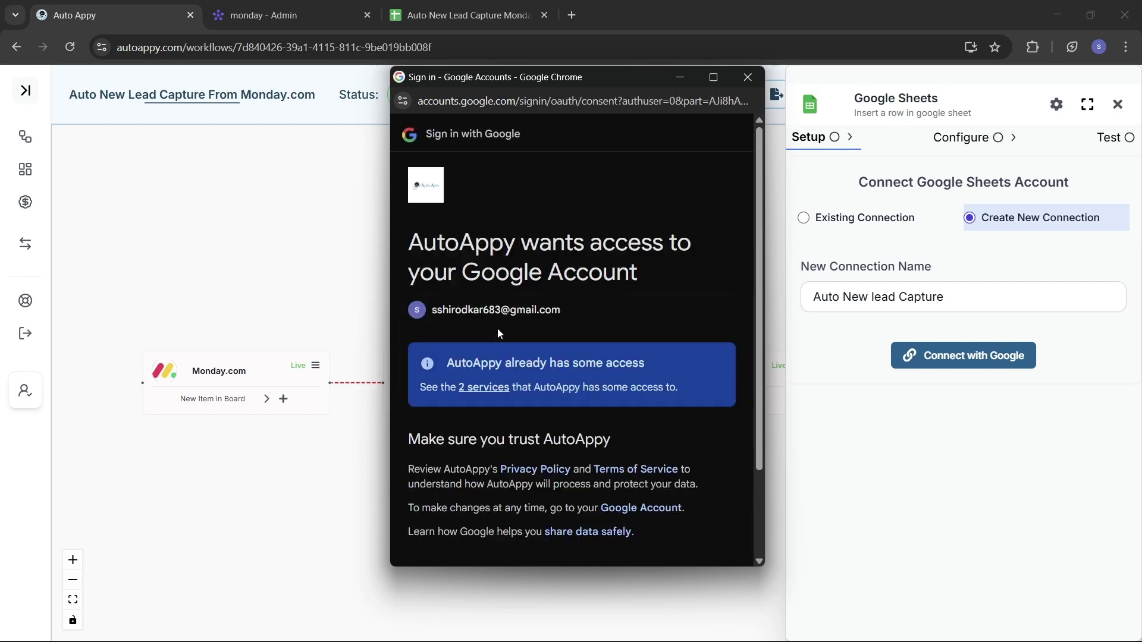
scroll(497, 330, down, 2)
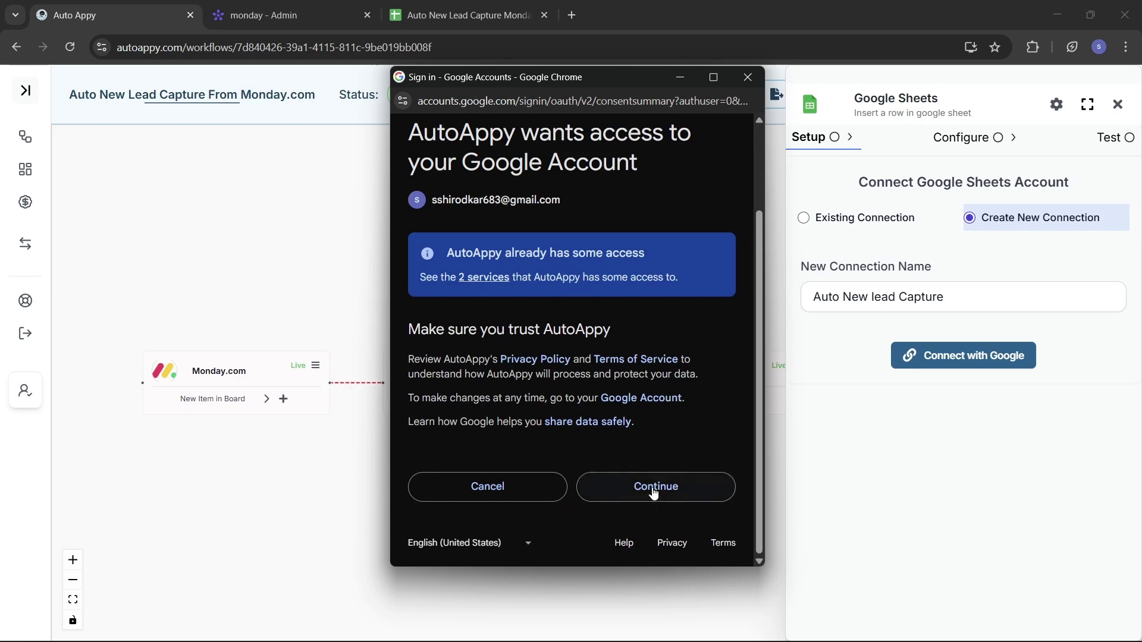
click(652, 488)
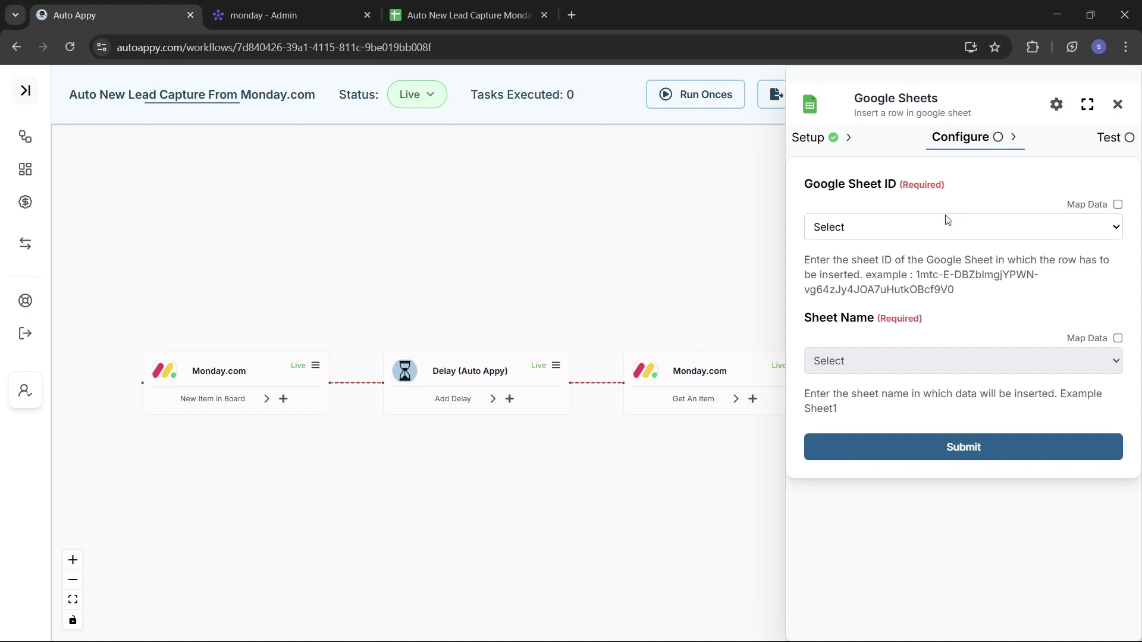
Bring up the 'Auto New Lead Capture Monday.com' spreadsheet to get its Sheet ID.
click(1118, 205)
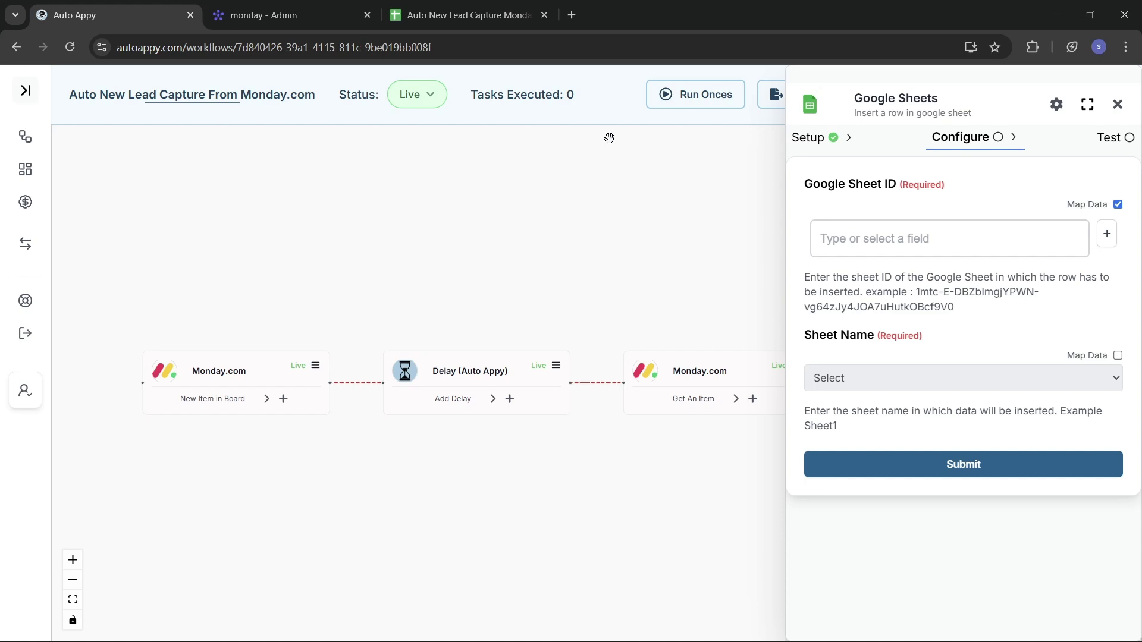
click(429, 24)
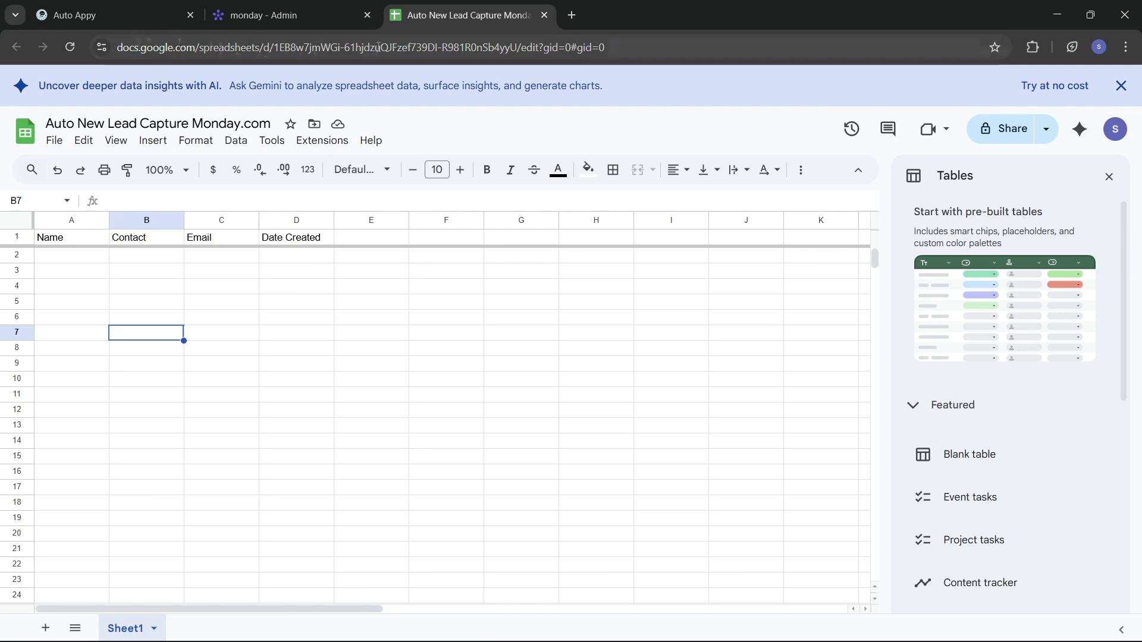
Copy the ID between /d/ and /edit from the sheet's address and go back to Auto Appy.
click(279, 50)
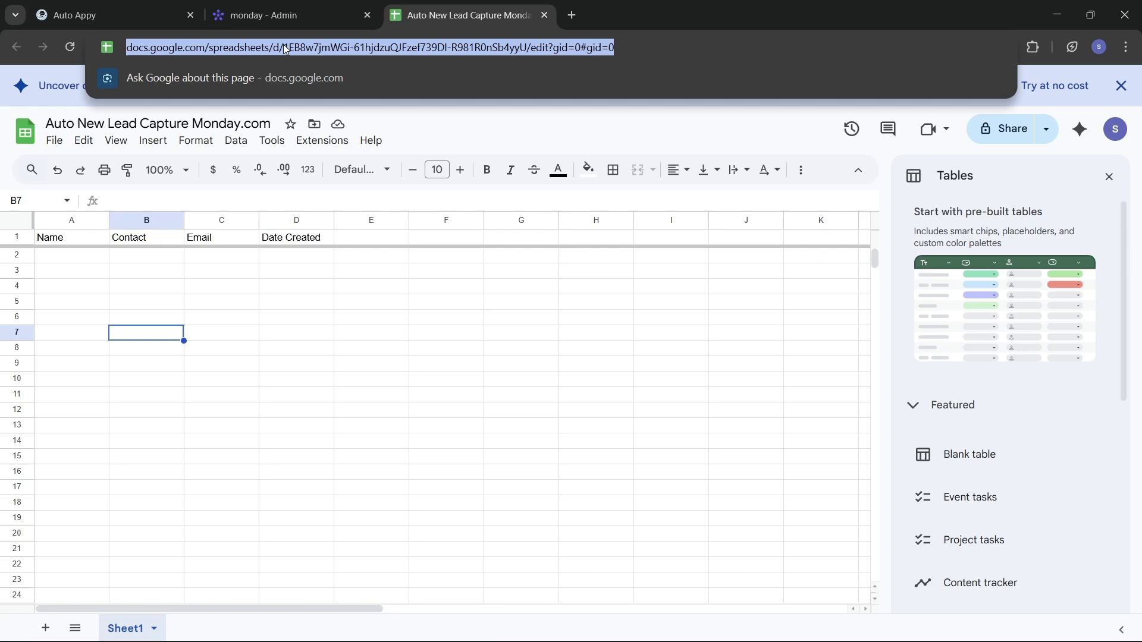
double_click(286, 49)
drag(319, 50, 562, 54)
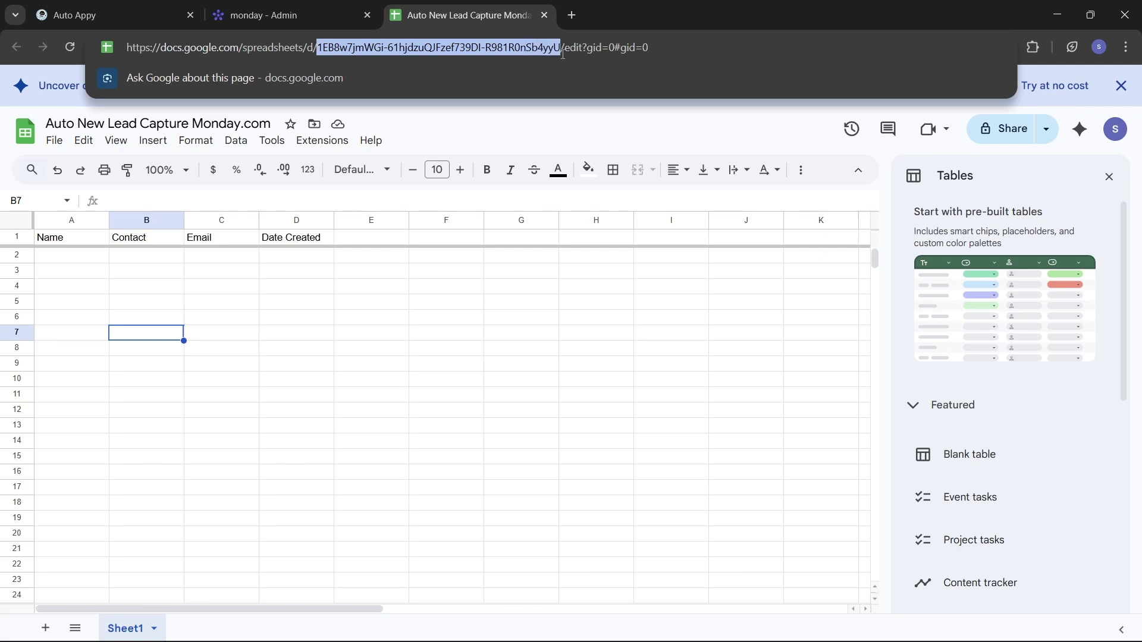
click(75, 15)
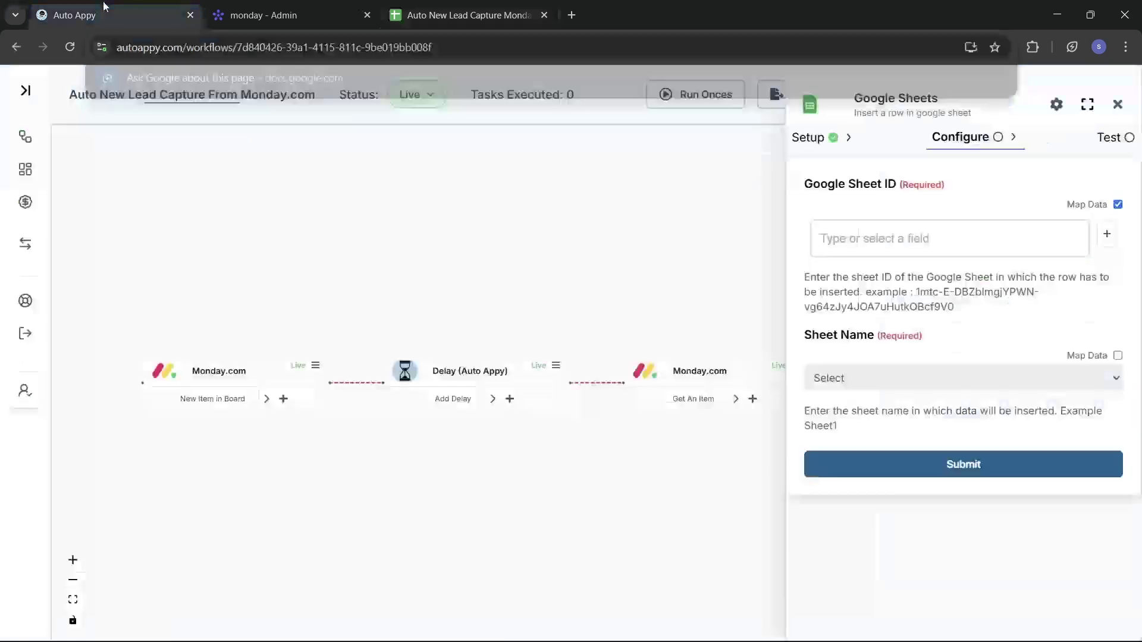
Paste the copied ID into Google Sheet ID and choose Sheet1 as the sheet name.
click(936, 230)
key(ctrl+v)
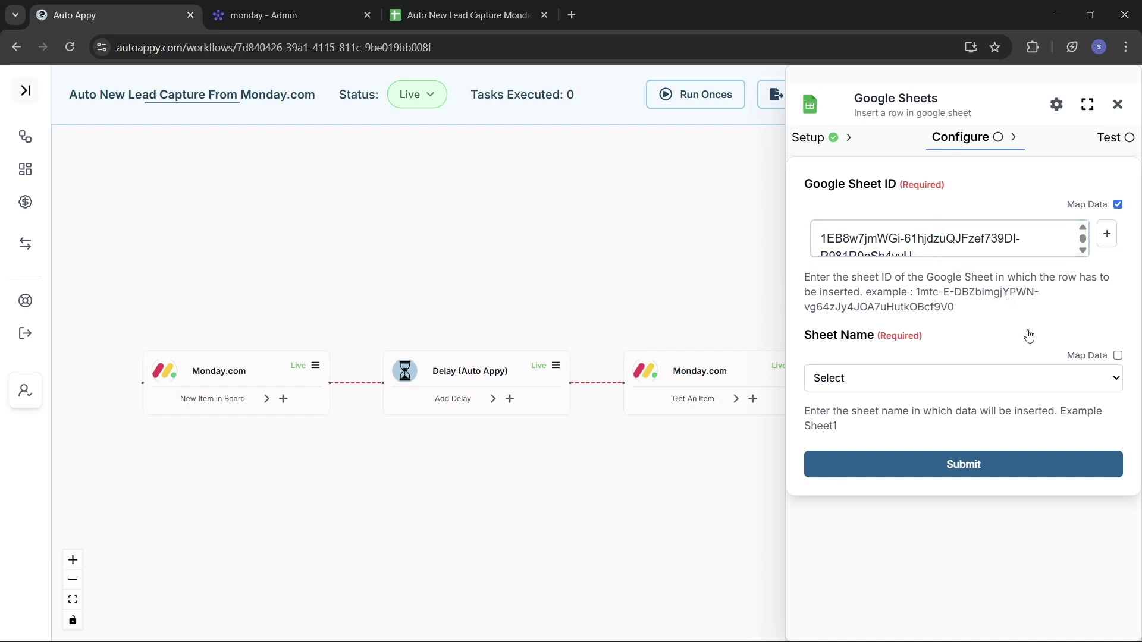
click(905, 388)
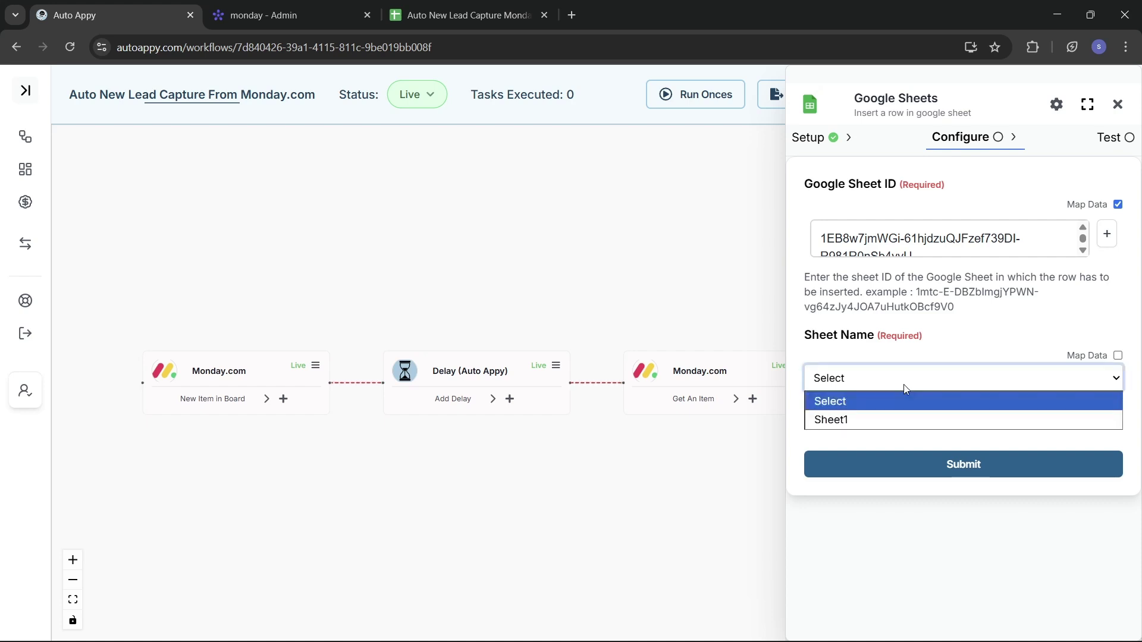
click(860, 420)
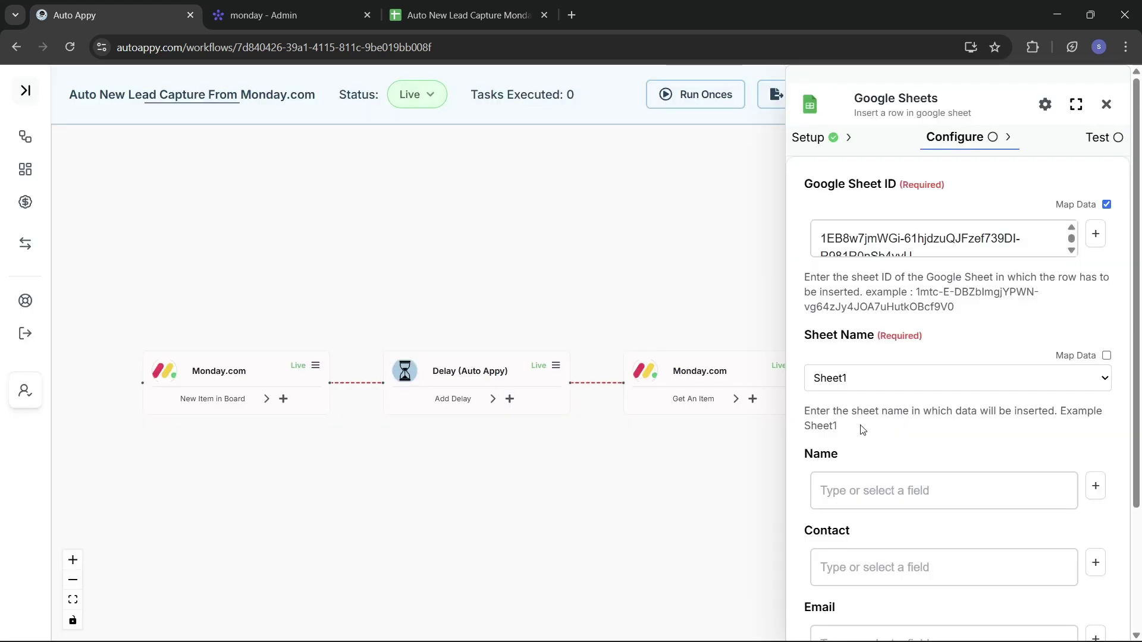
scroll(938, 466, down, 3)
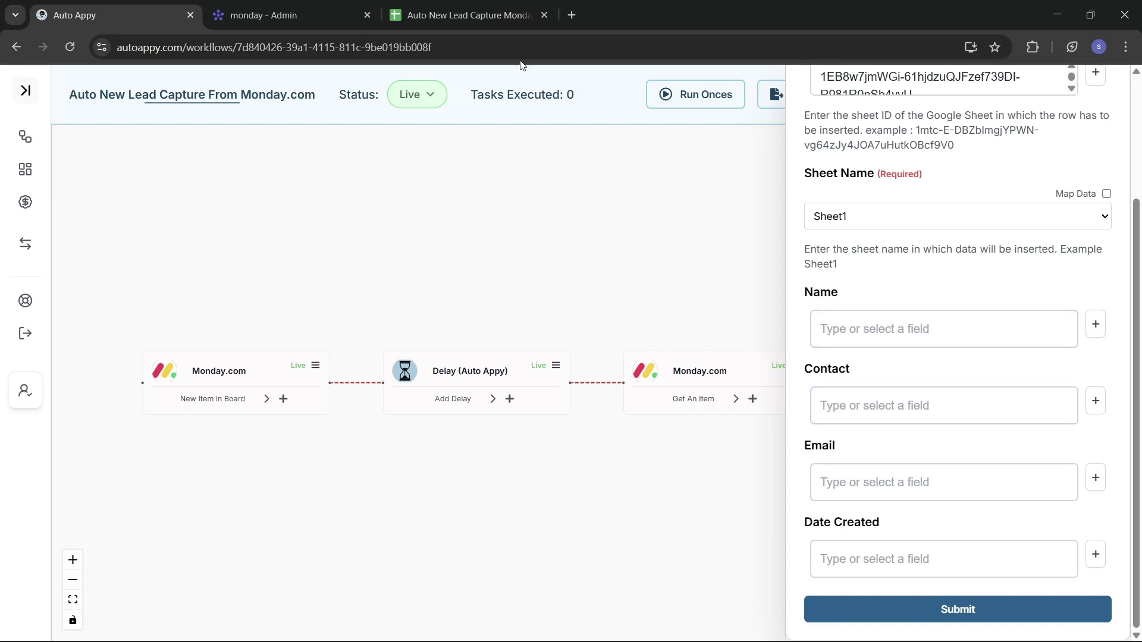
Check the spreadsheet's columns, then map Name to Event.pulseName.
click(430, 16)
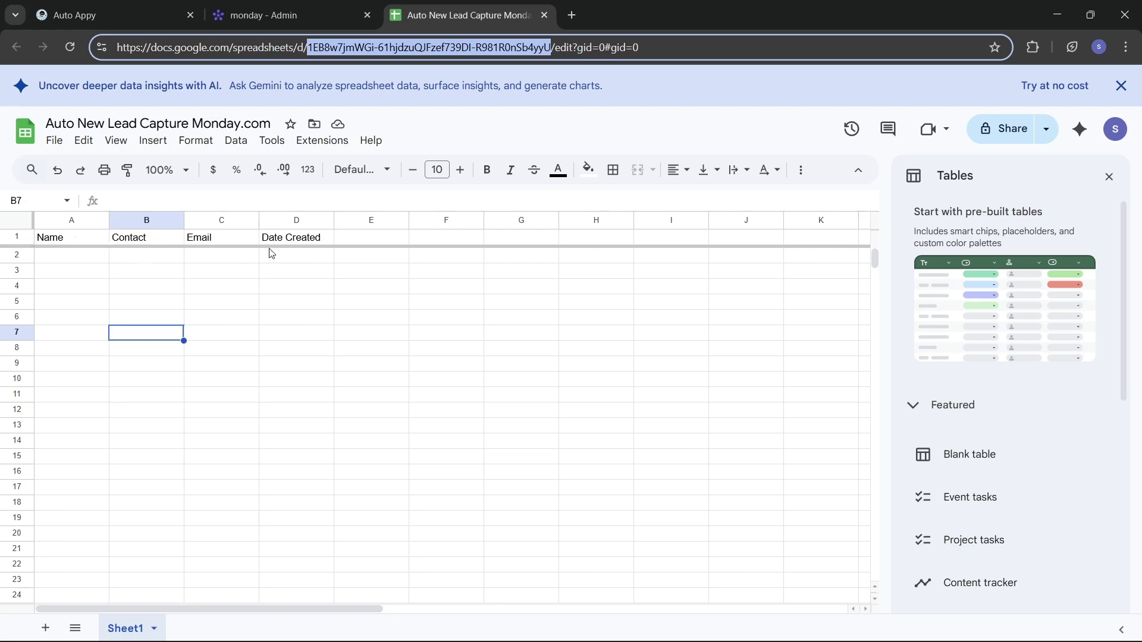
click(98, 10)
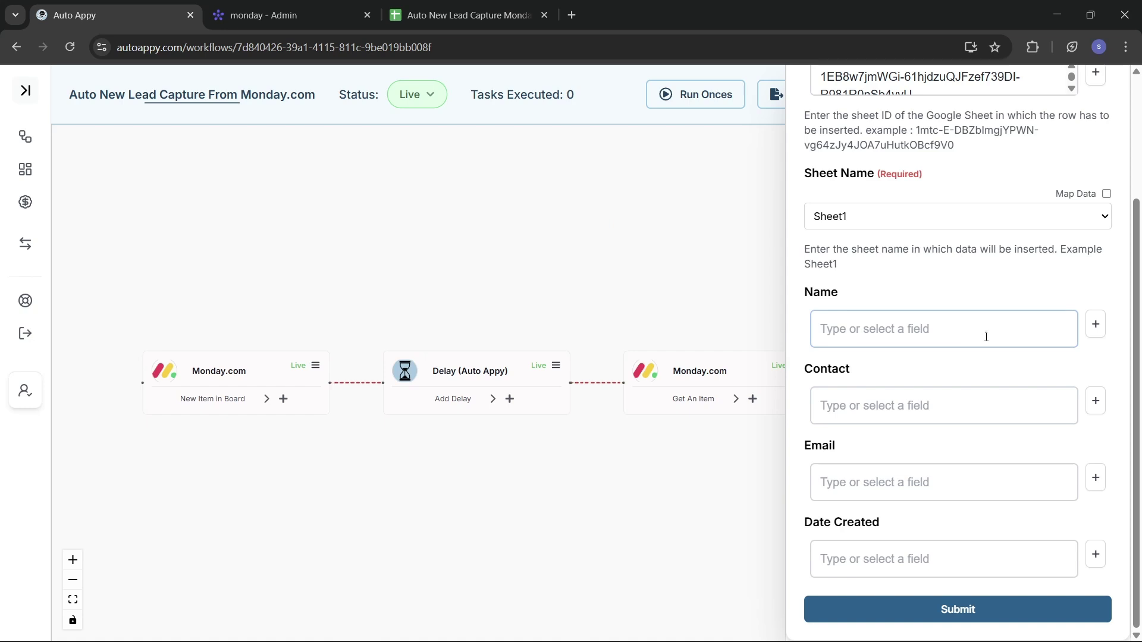
click(836, 365)
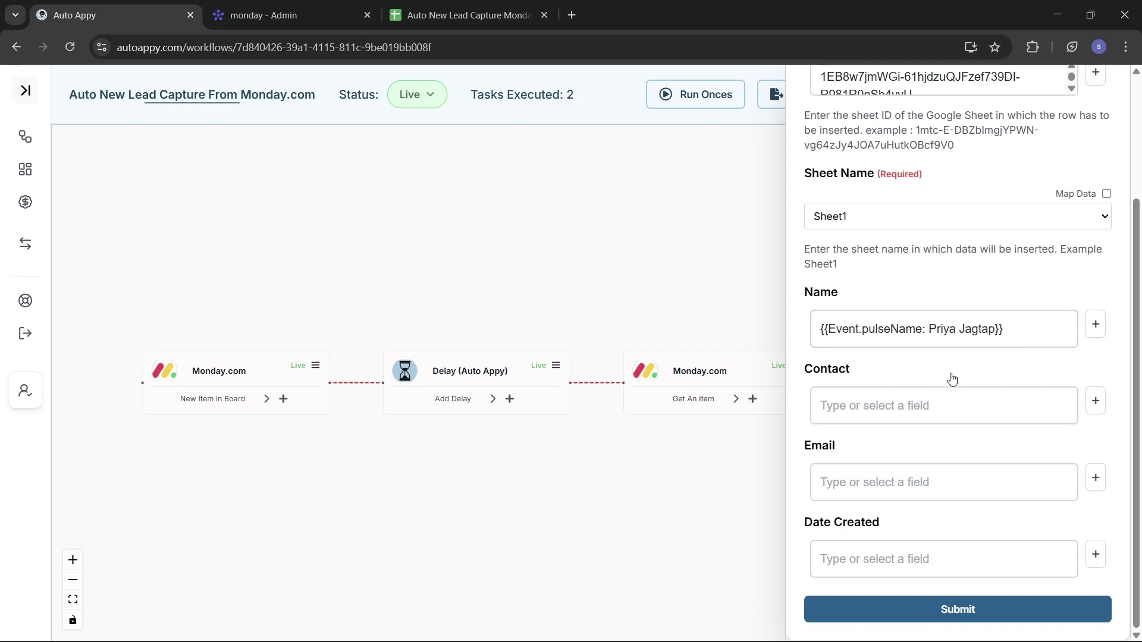
Start the Contact mapping by searching the first Monday.com step's fields for '80'.
click(1096, 404)
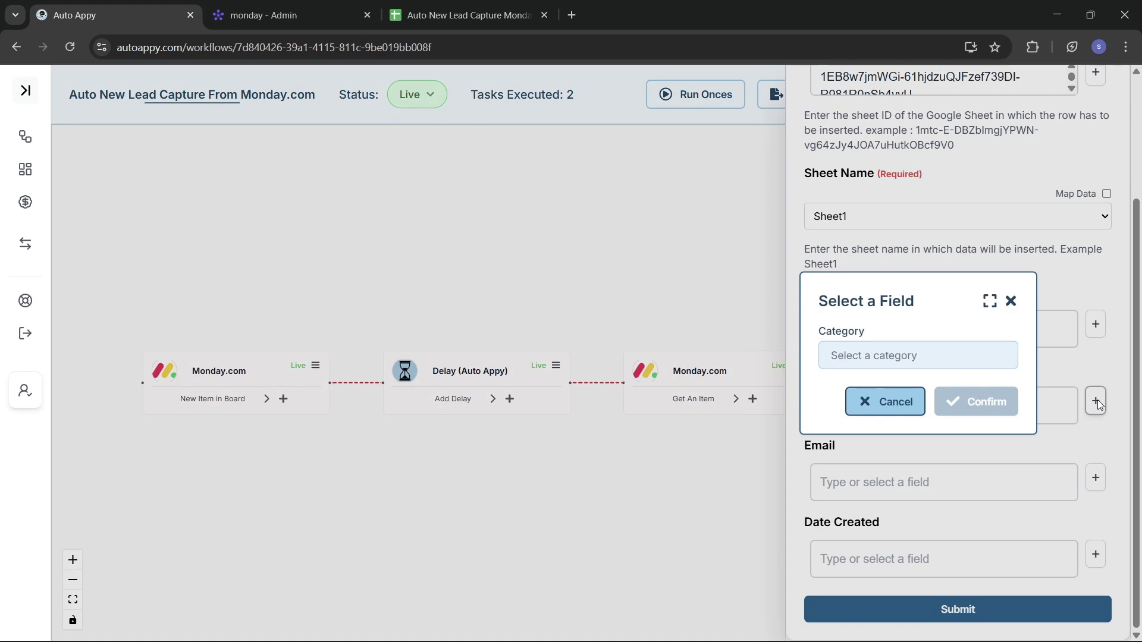
click(890, 361)
click(888, 385)
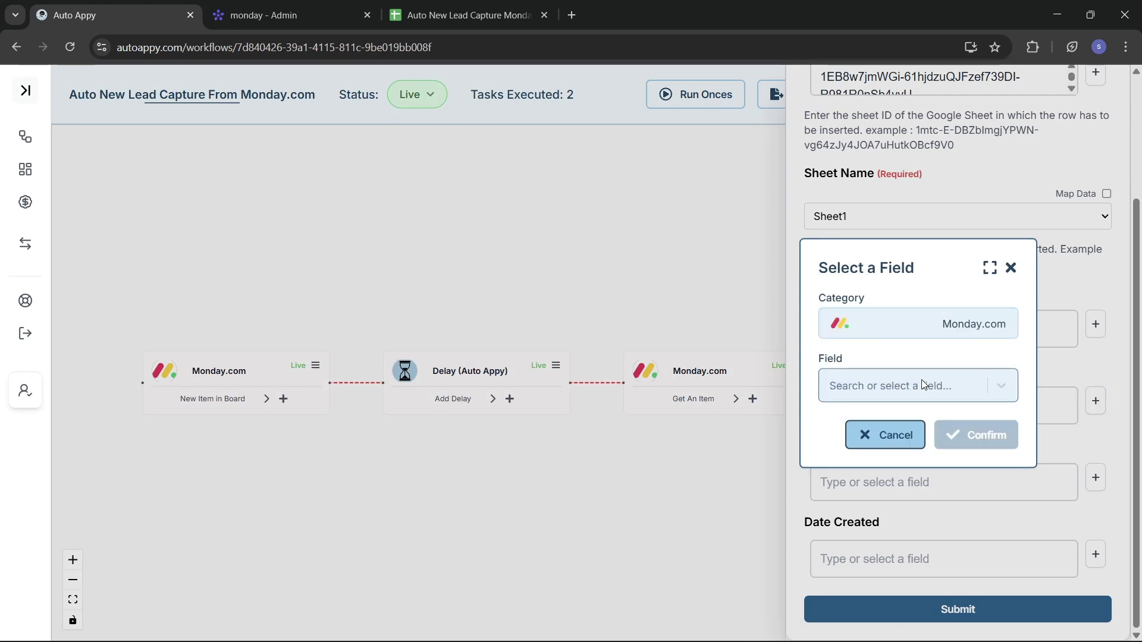
click(898, 383)
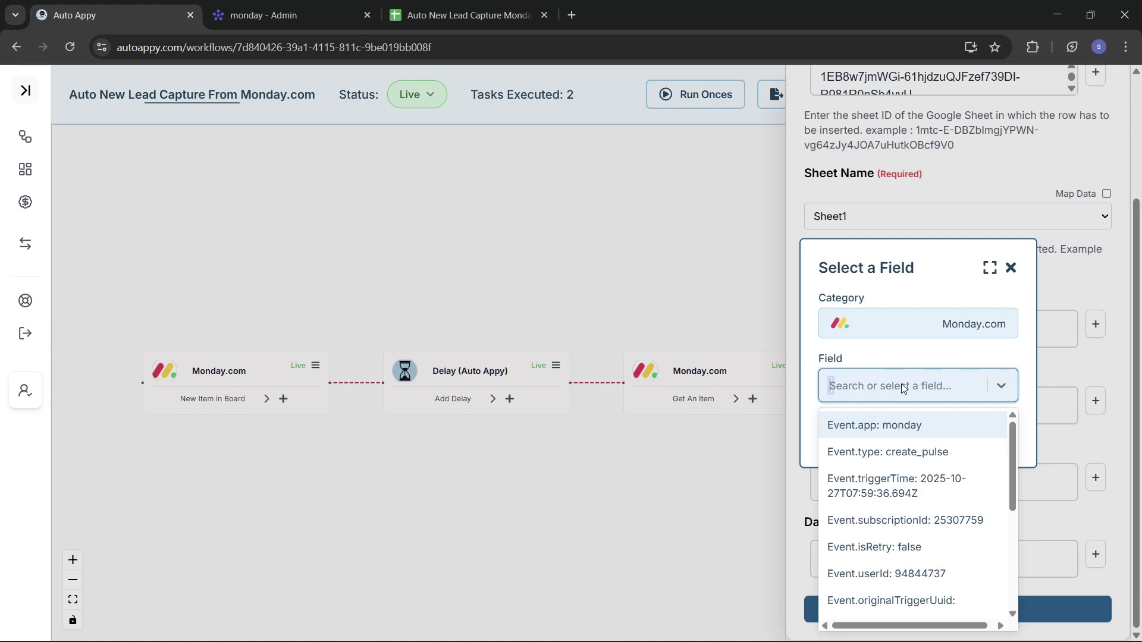
text(80)
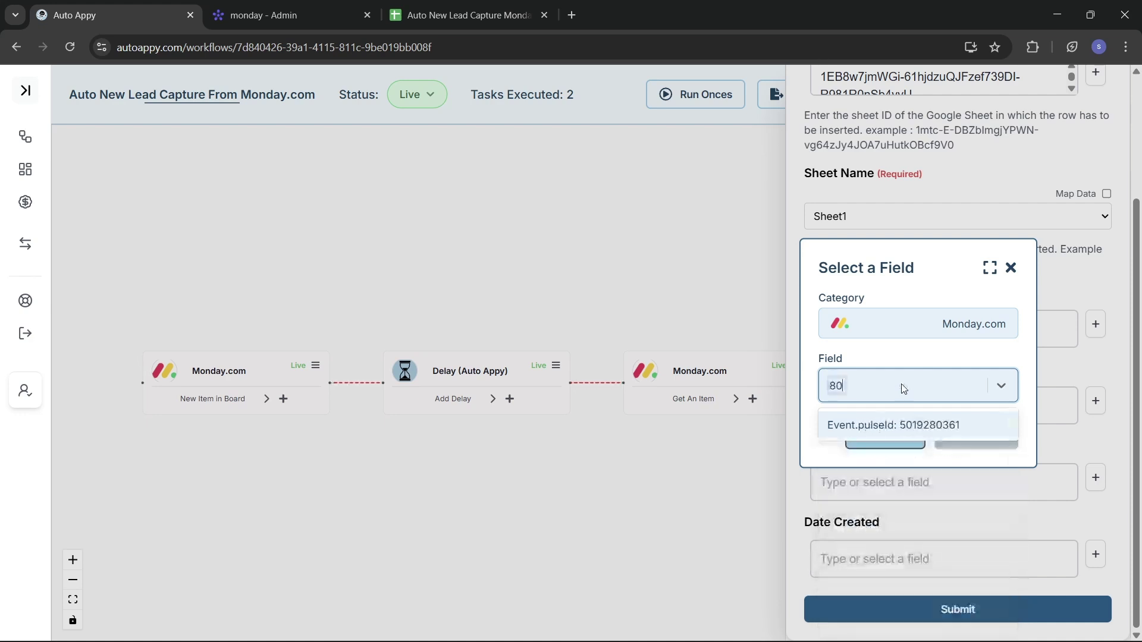
key(BackSpace)
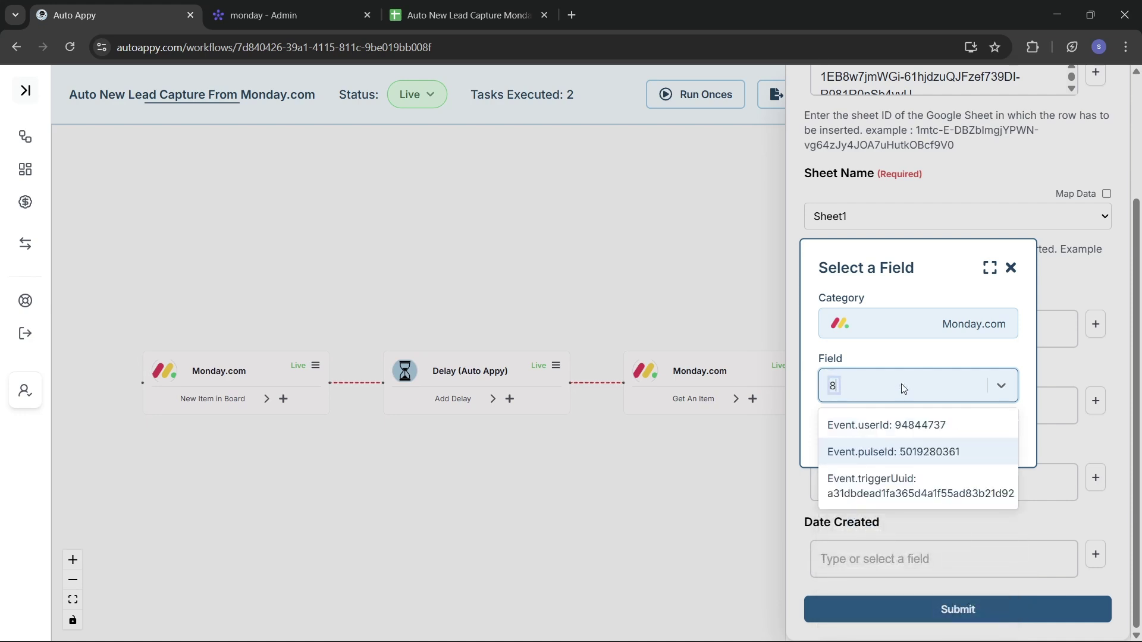
key(BackSpace)
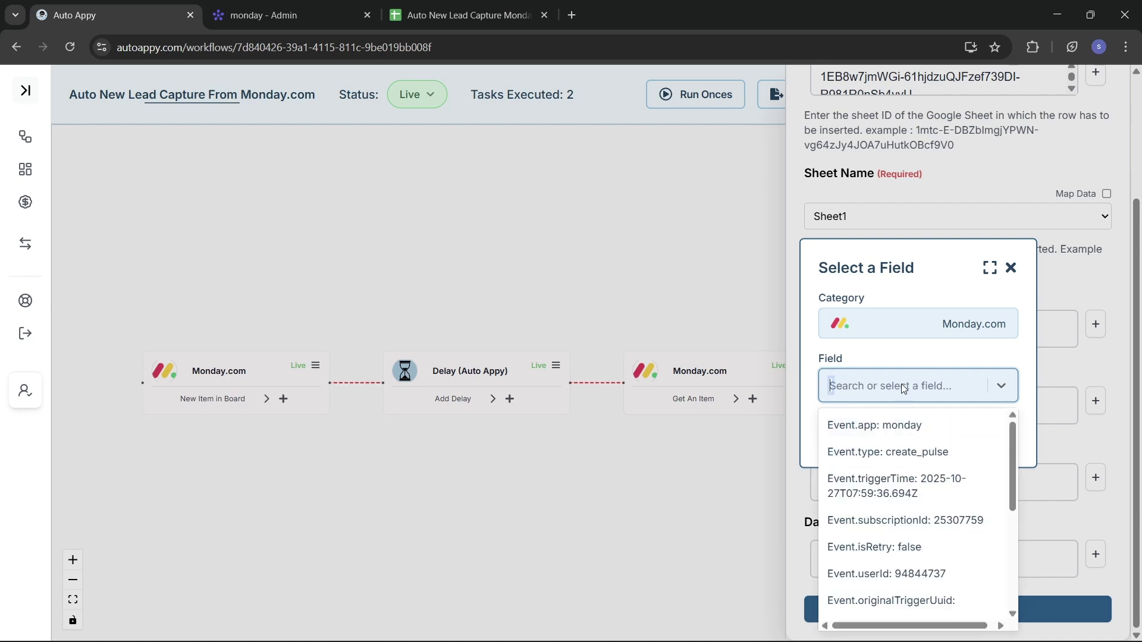
Map Contact to Monday.com #2's Data.items.0.column_values.4.text phone field.
click(877, 336)
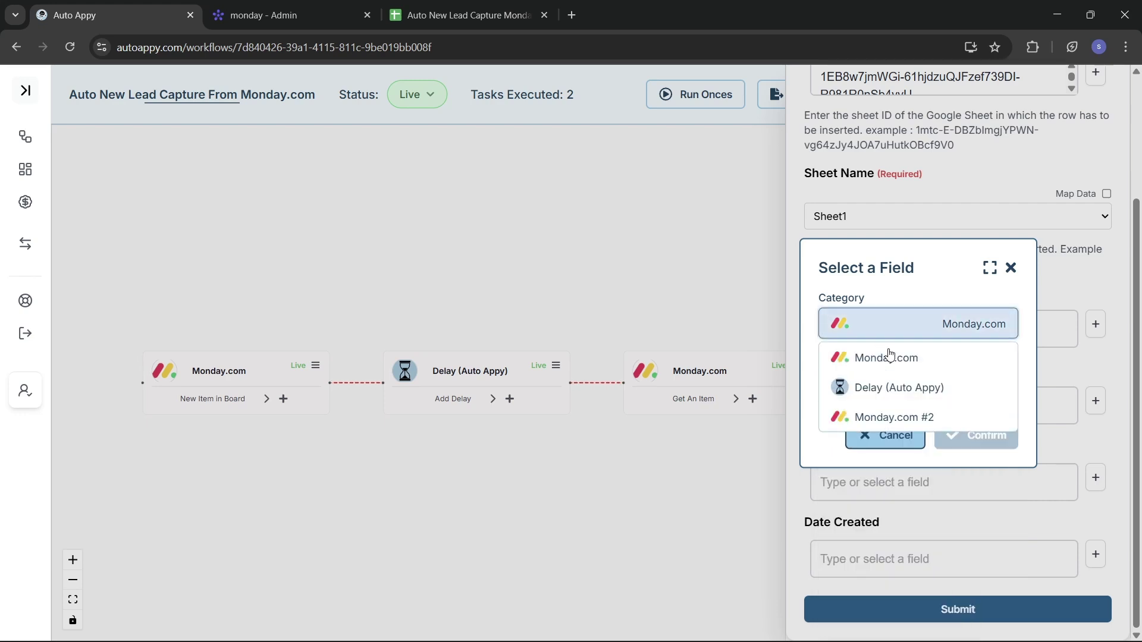
click(921, 419)
click(887, 386)
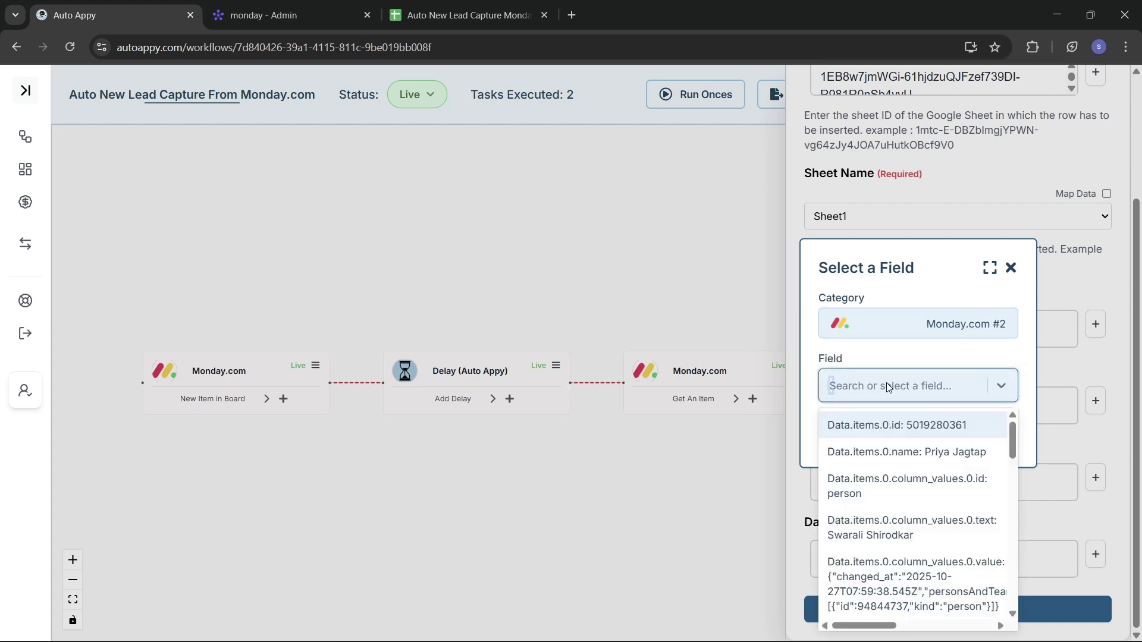
text(80)
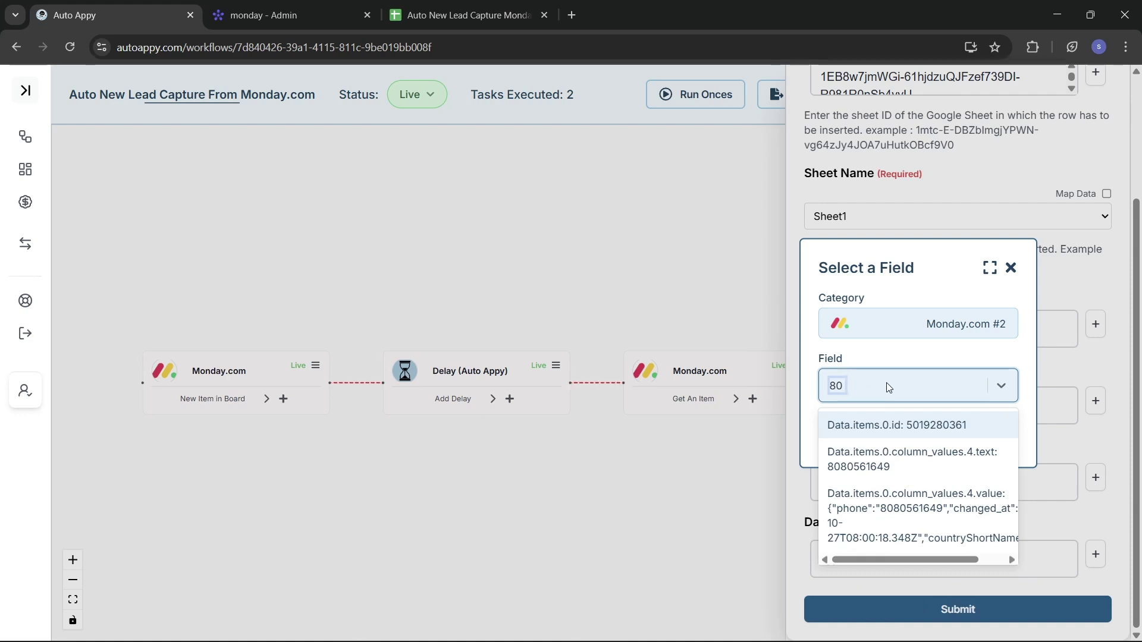
click(889, 461)
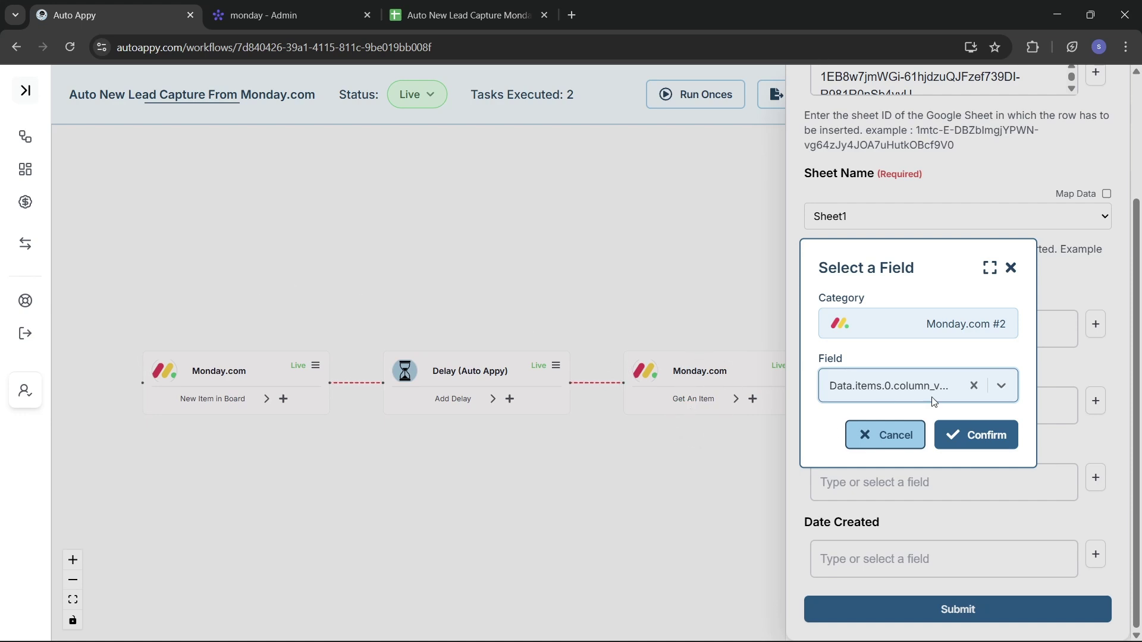
click(978, 435)
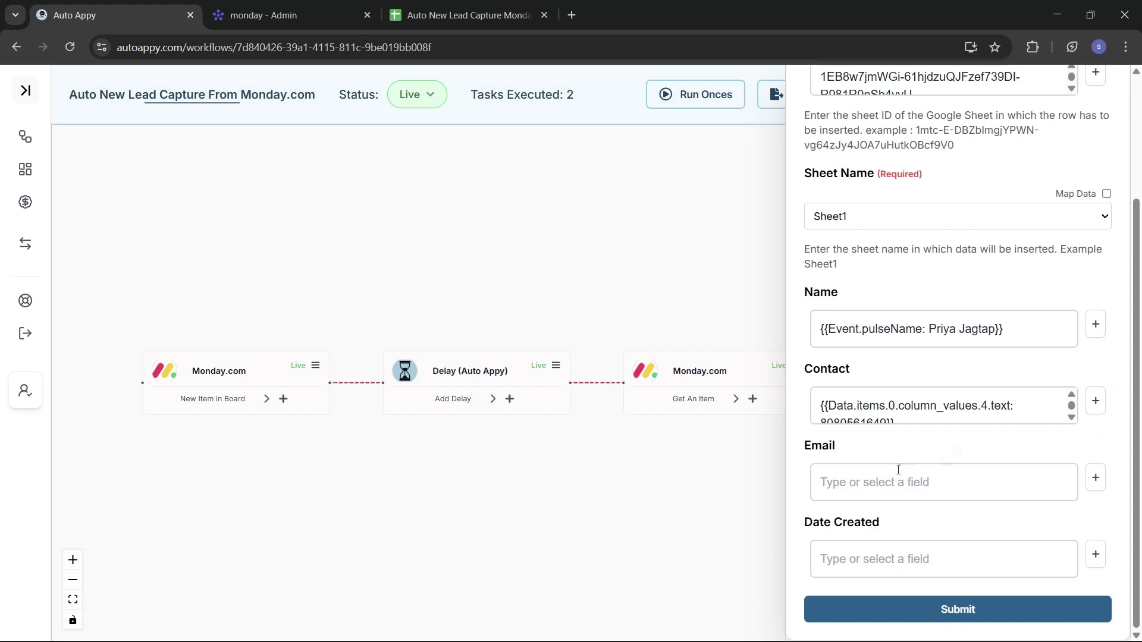
Map Email to Monday.com #2's Data.items.0.column_values.3.text, found by searching 'ssh'.
click(1095, 483)
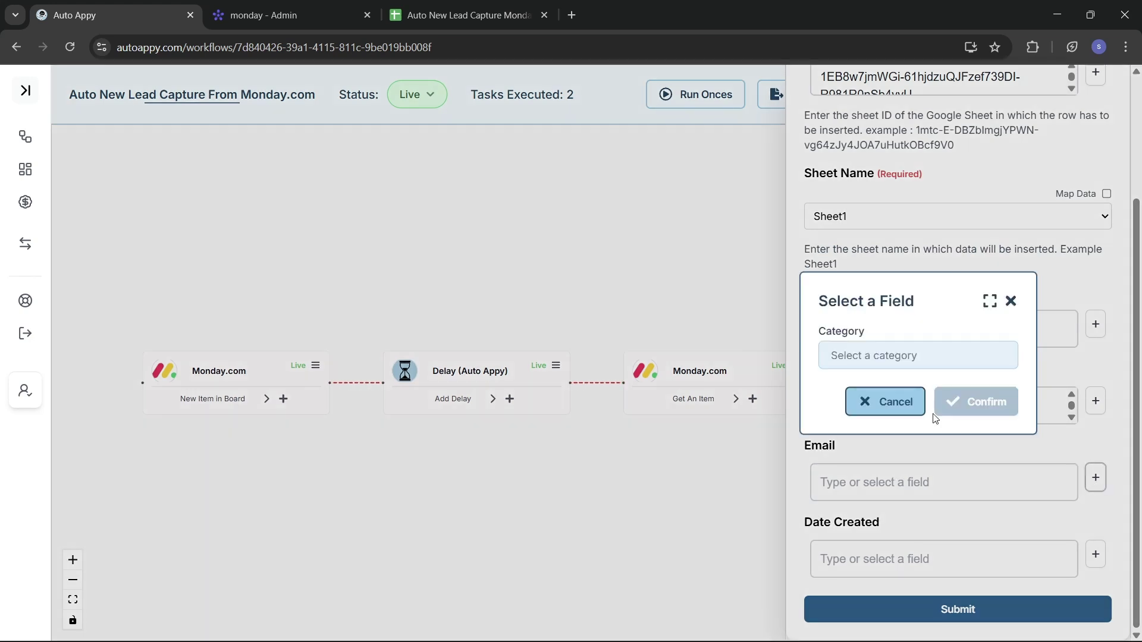
click(867, 364)
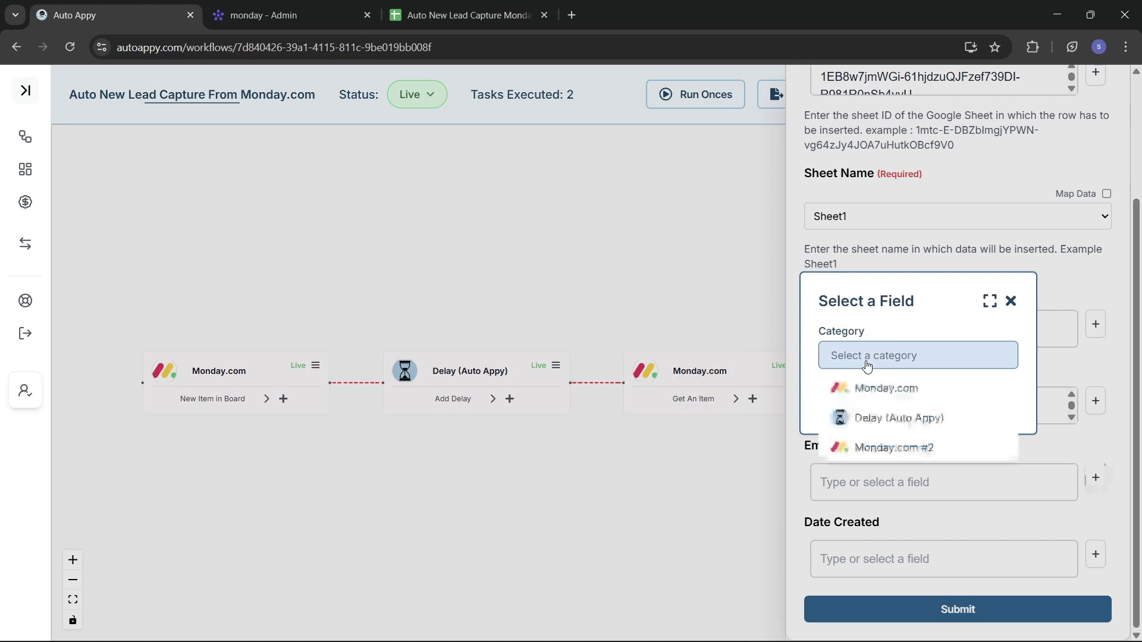
click(913, 447)
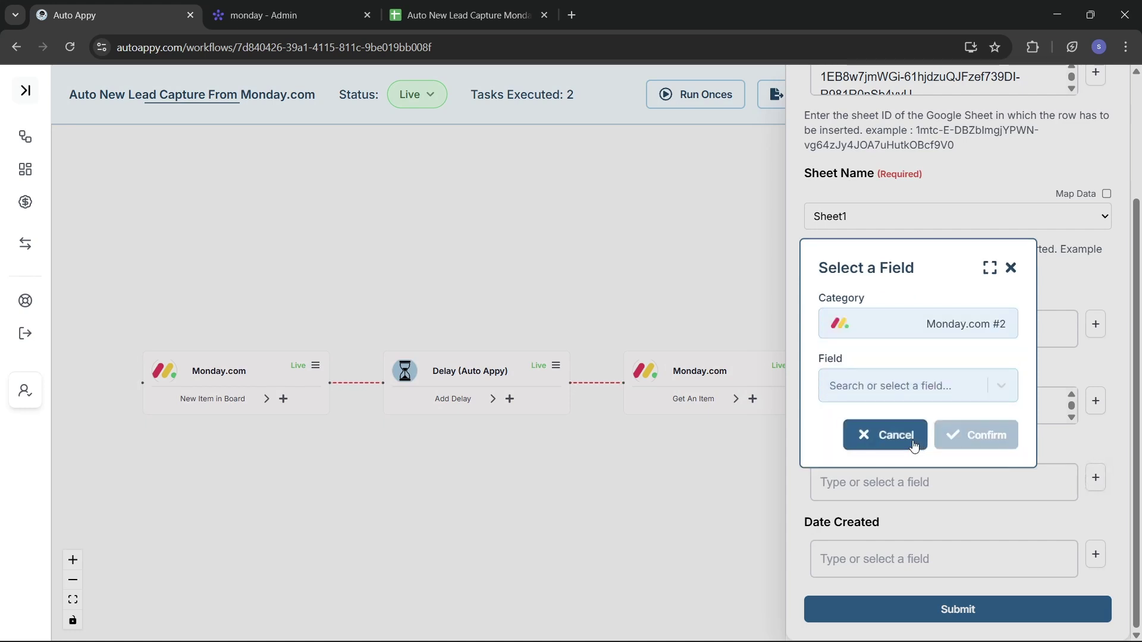
click(887, 392)
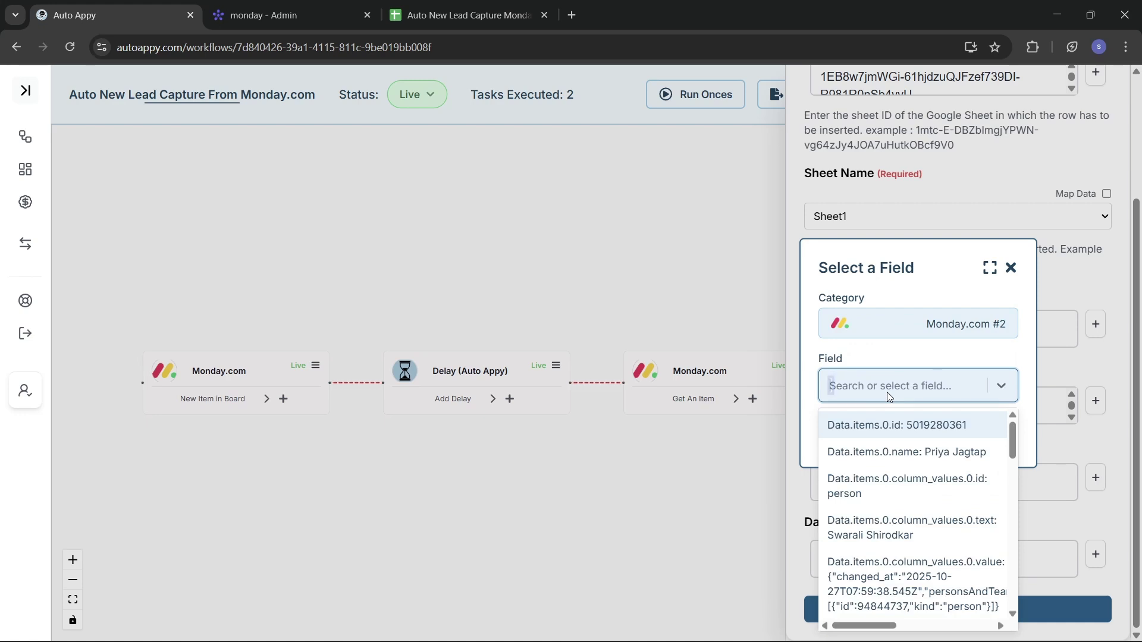
text(ssh)
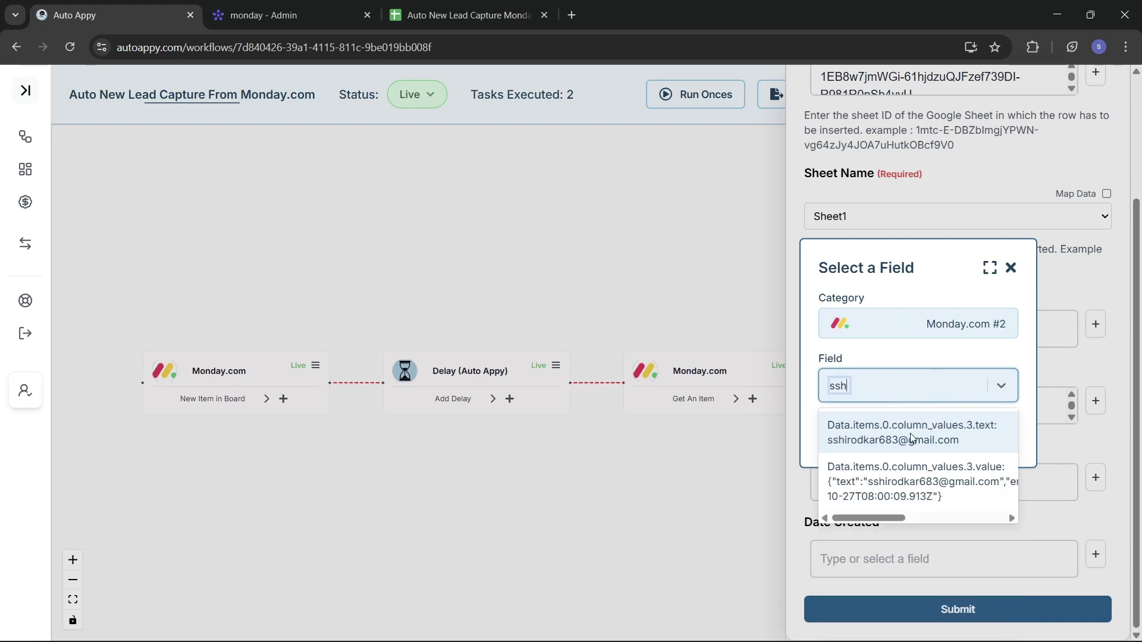
click(908, 435)
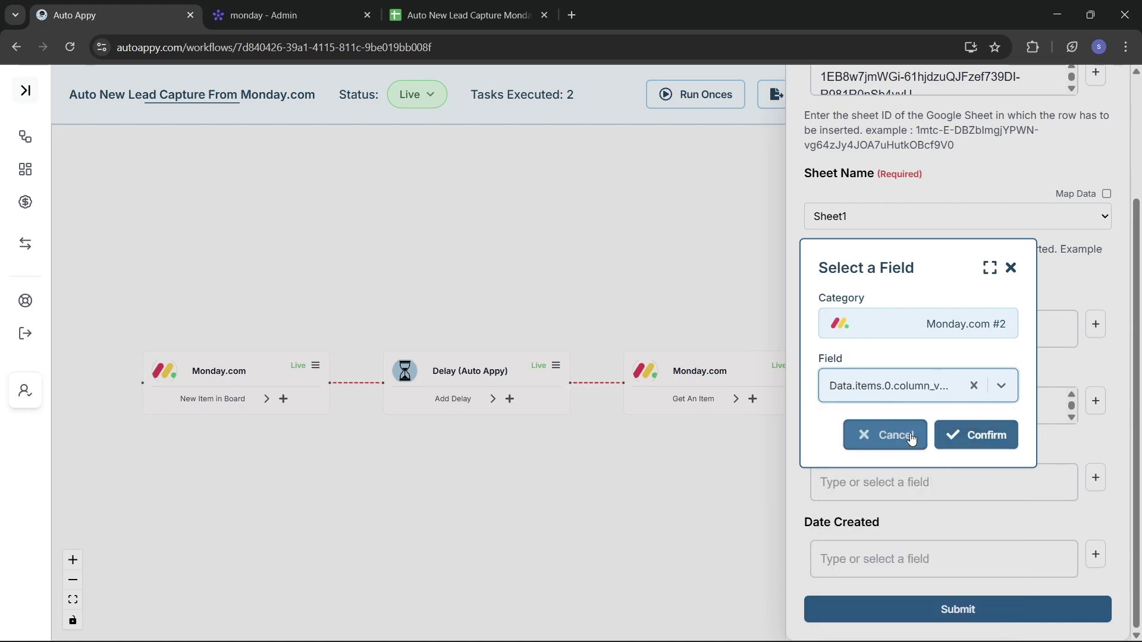
click(989, 443)
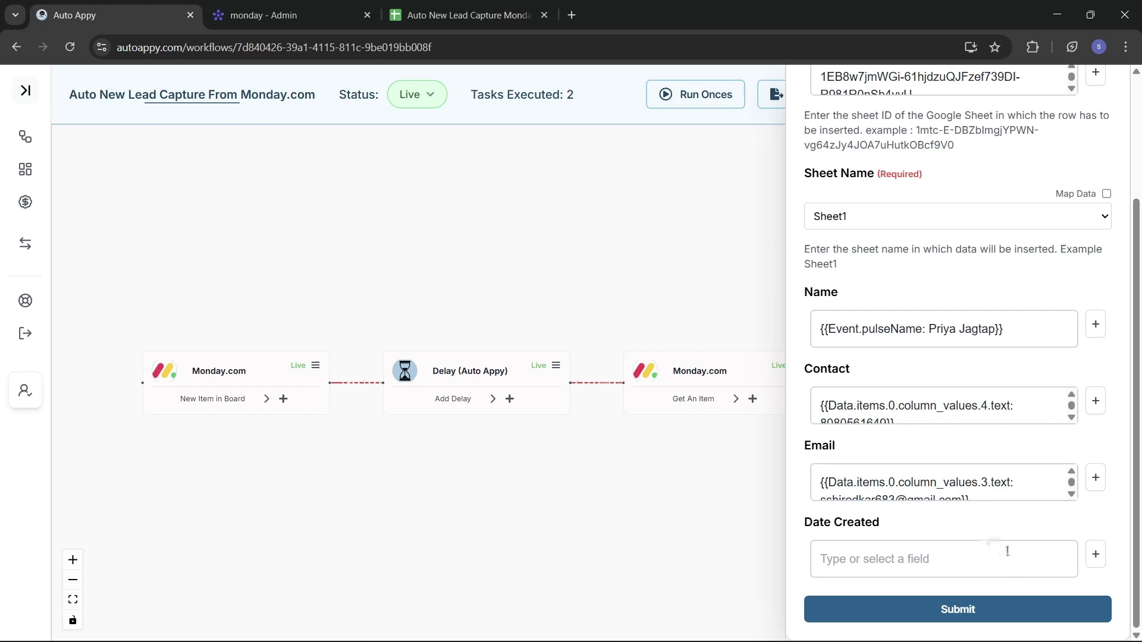
Pick Monday.com #2's date field (search '27') for Date Created, then go to monday.com.
click(1095, 554)
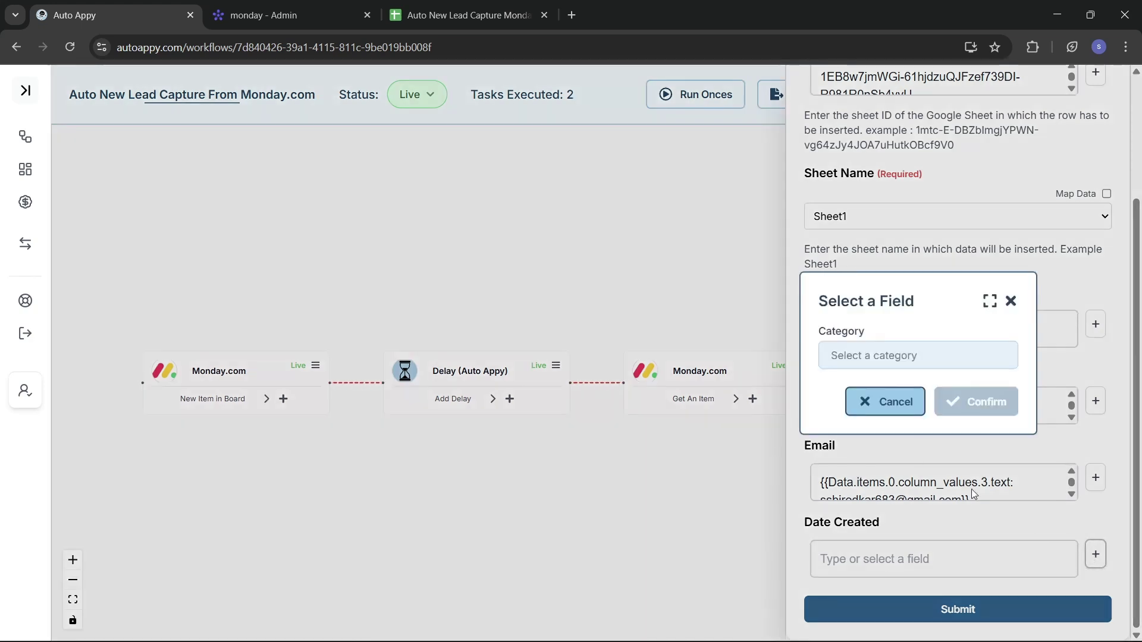
click(869, 355)
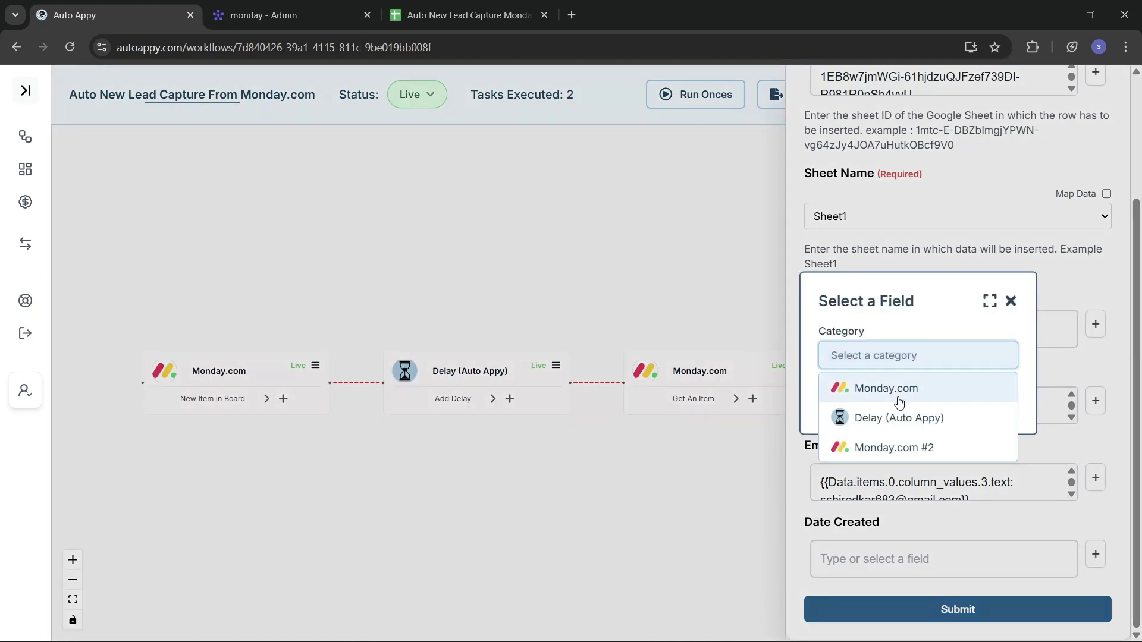
click(857, 447)
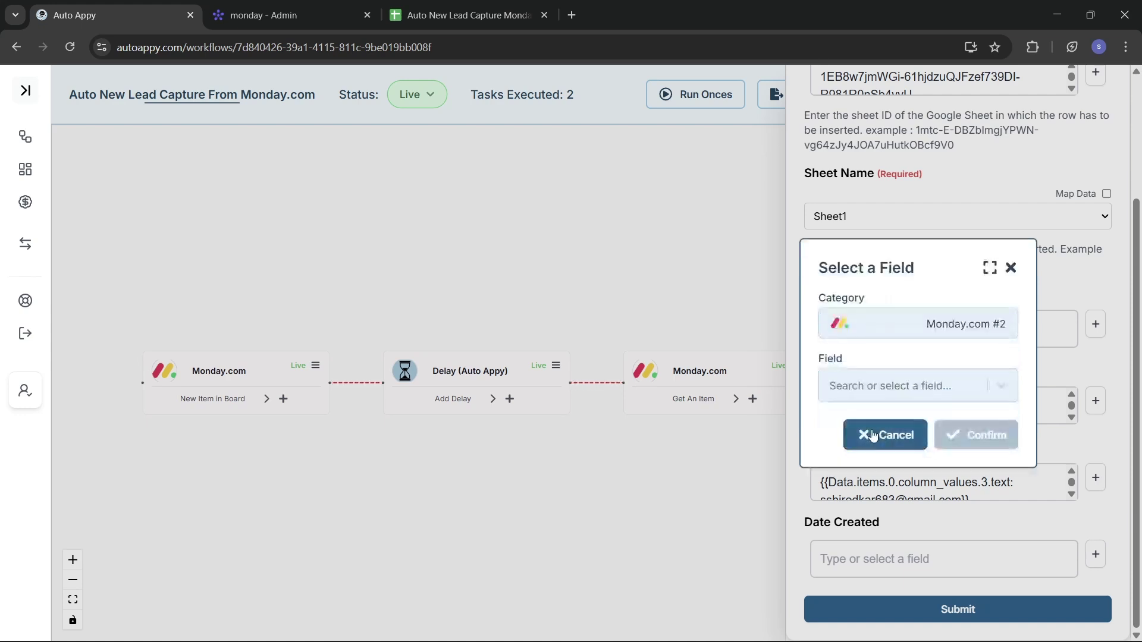
click(889, 383)
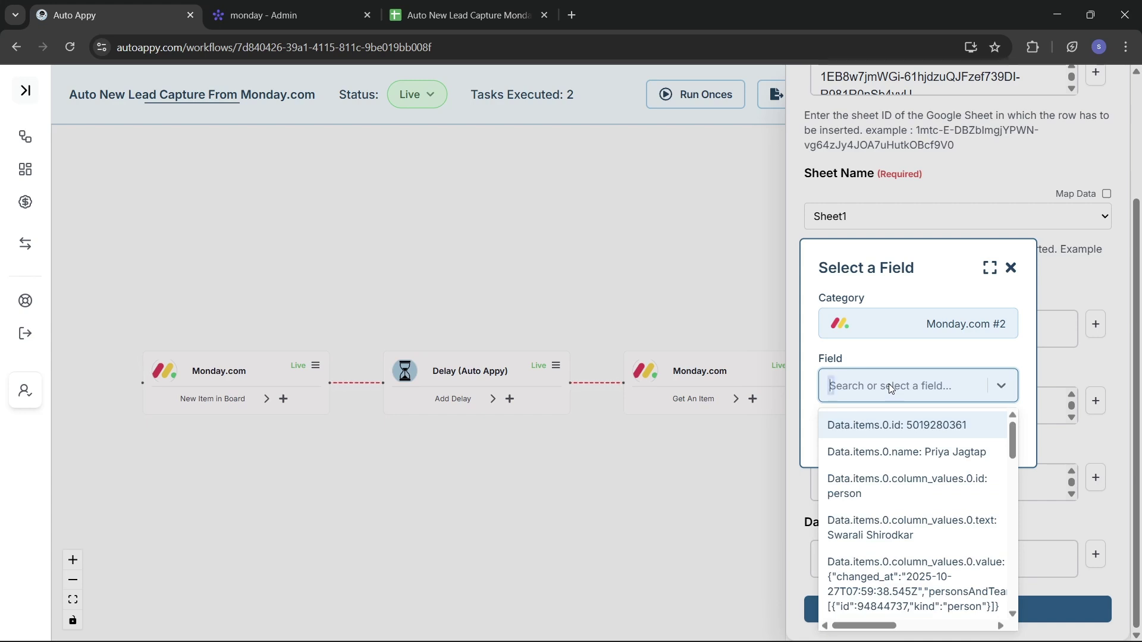
text(27)
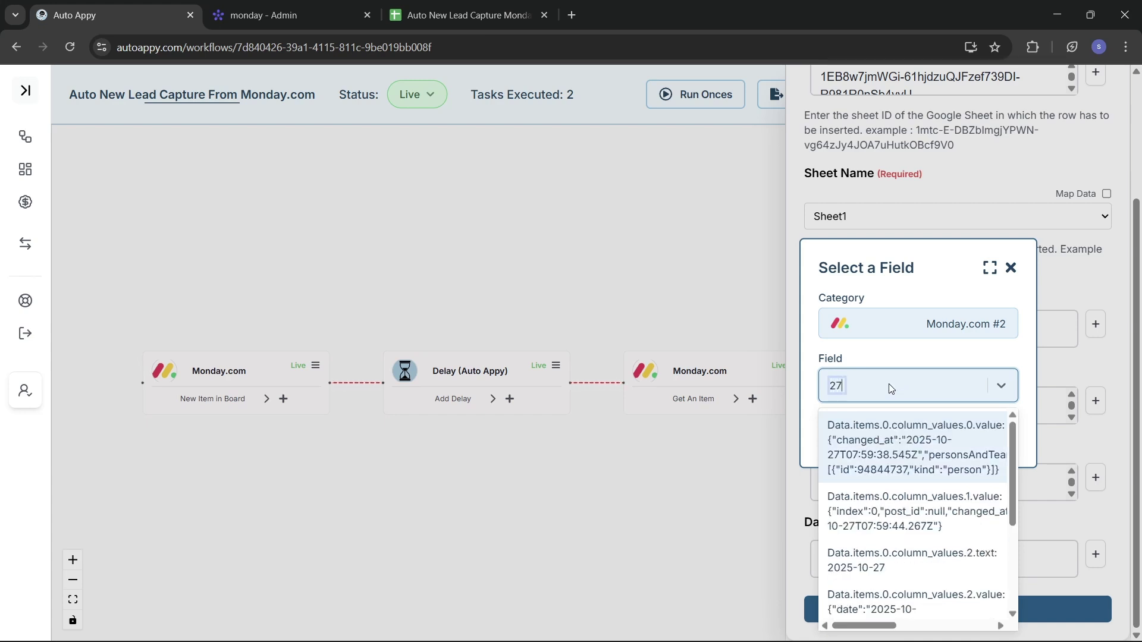
click(894, 561)
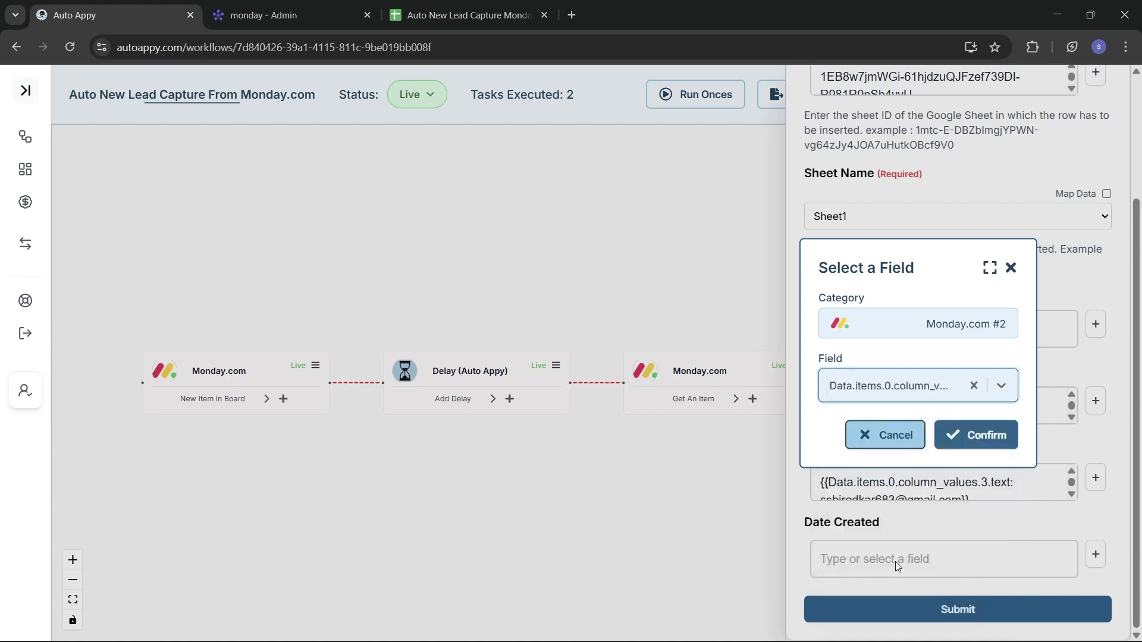
click(984, 452)
click(275, 24)
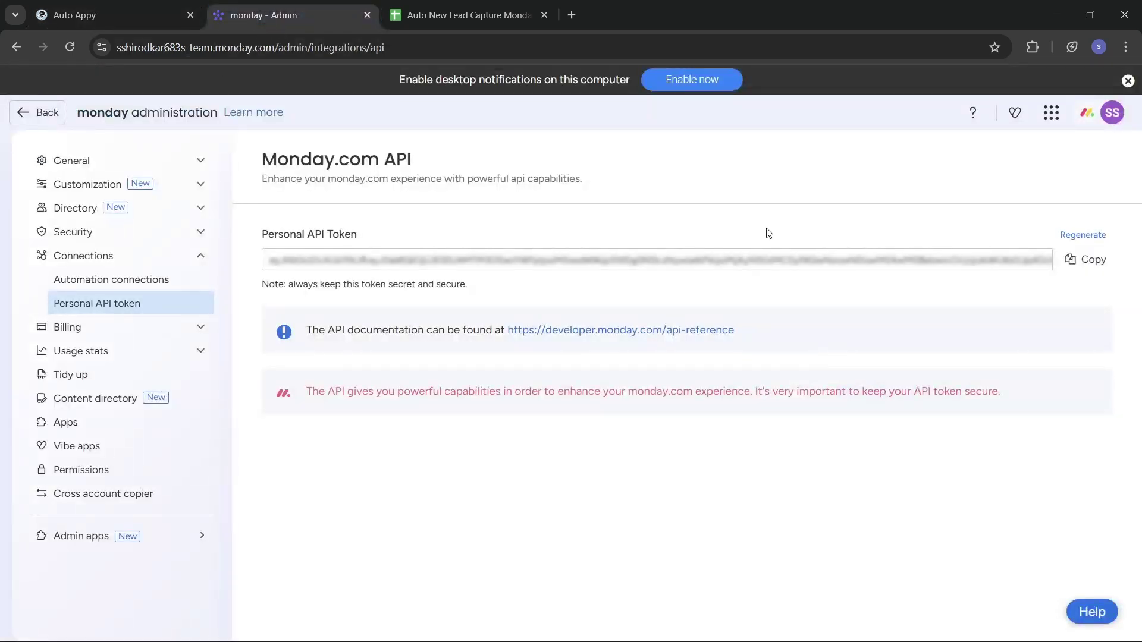
Go back from the API token page, open the Contact Details board, then return to Auto Appy.
click(24, 113)
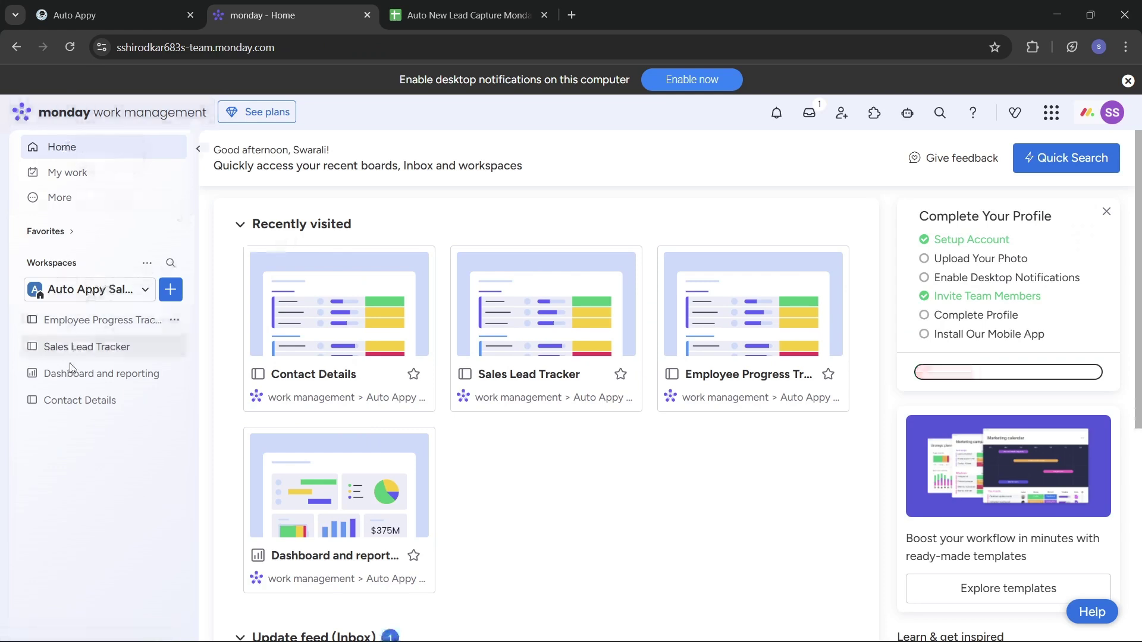
click(75, 400)
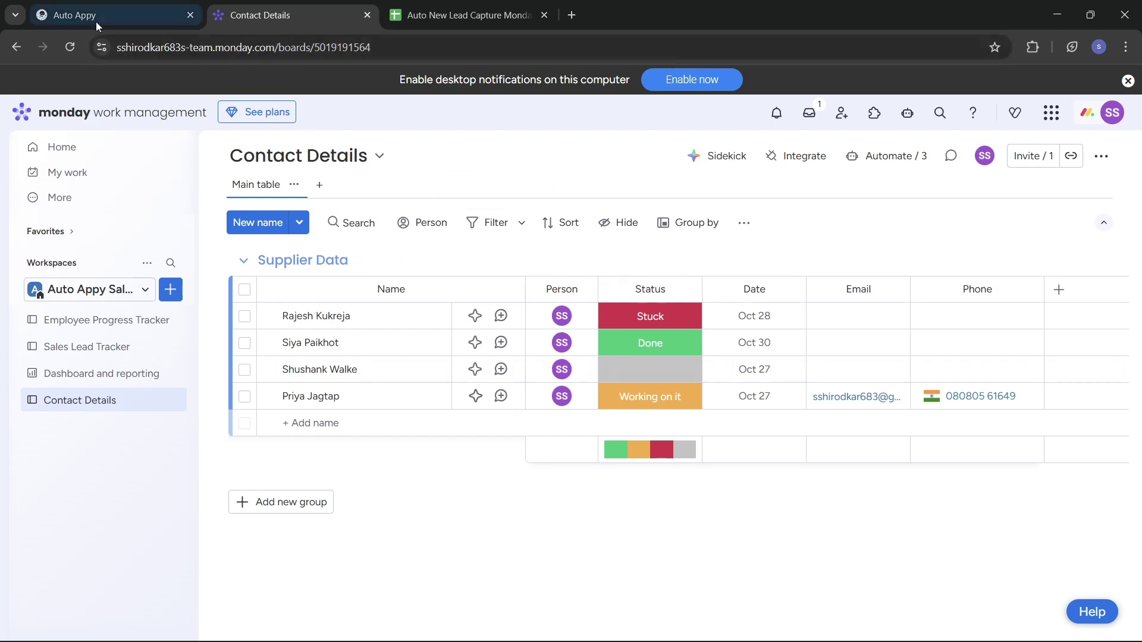
mouse_move(90, 19)
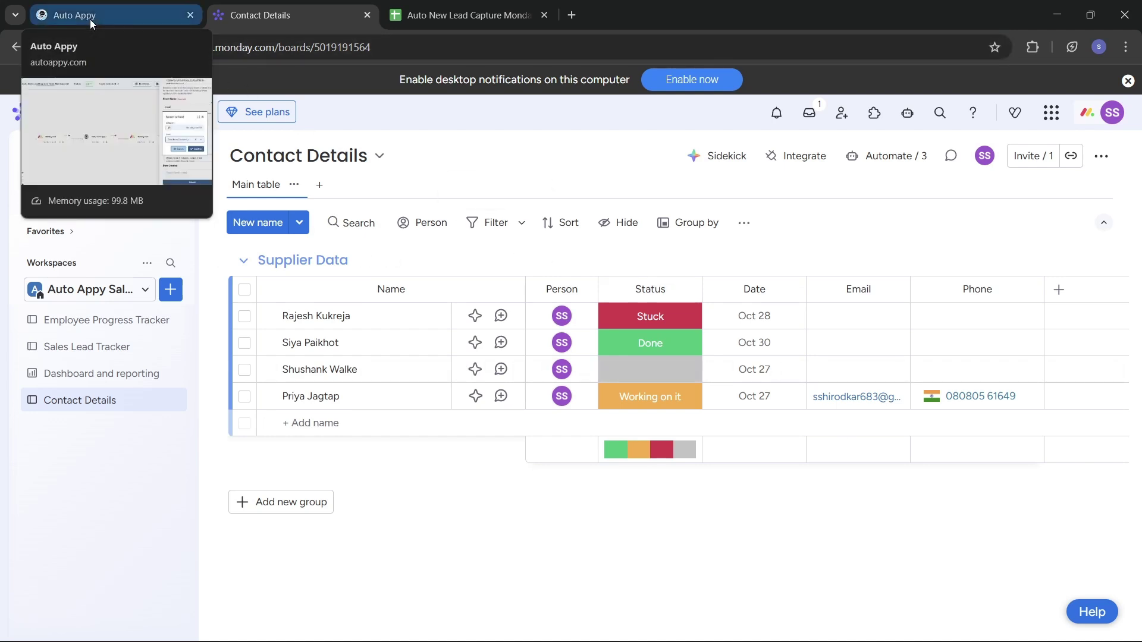
click(90, 19)
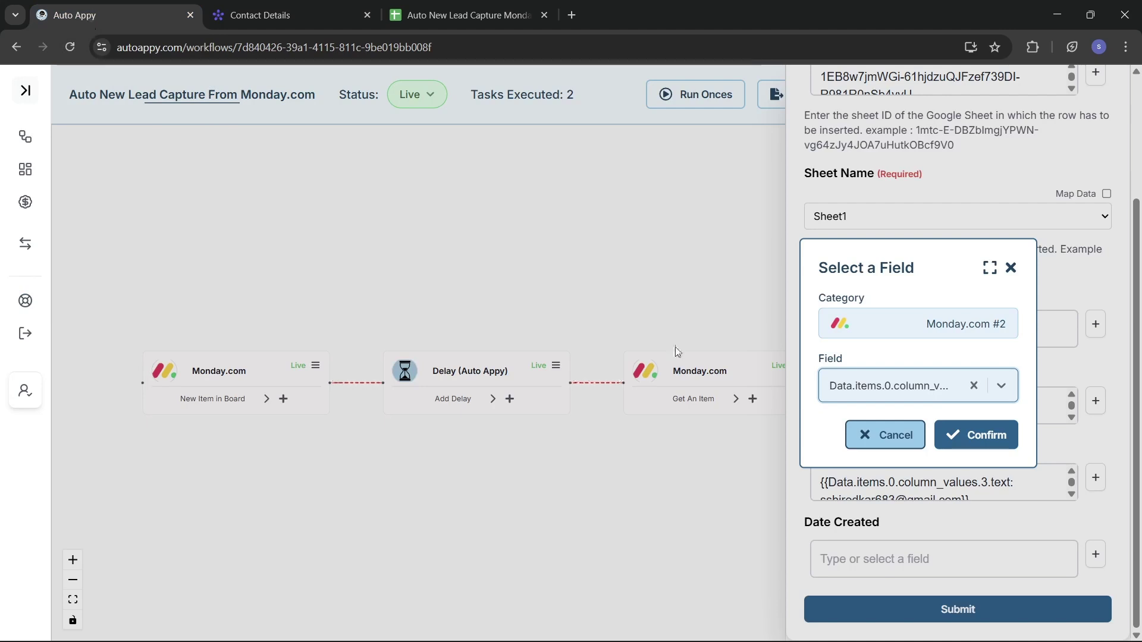
Confirm the Date Created field, submit the step, and test it to get 'Row inserted successfully'.
click(975, 436)
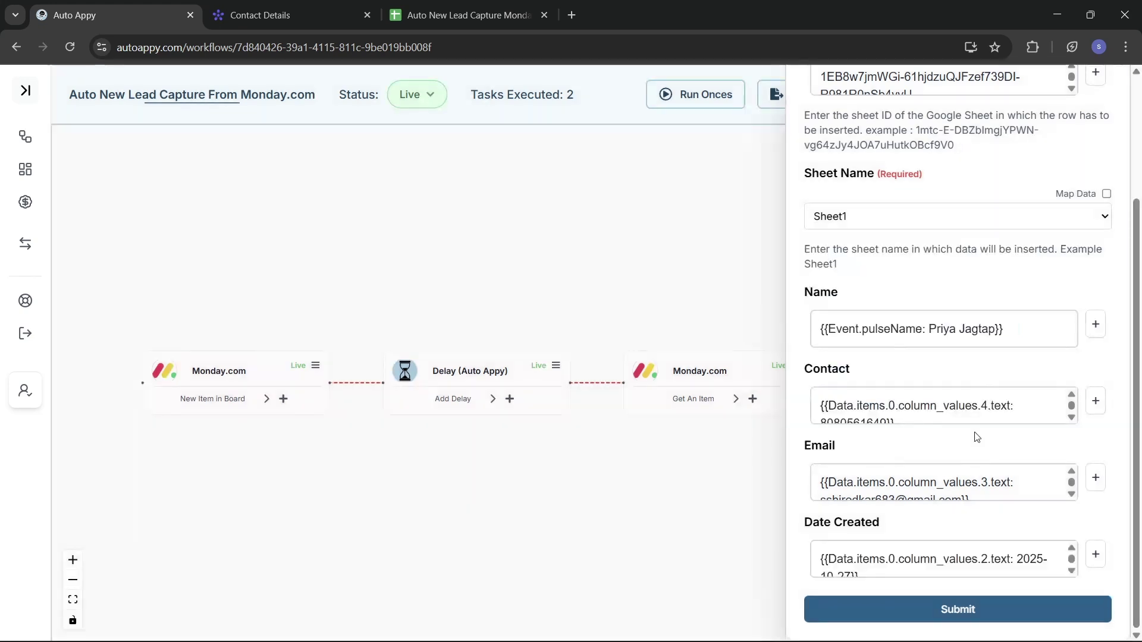
click(991, 615)
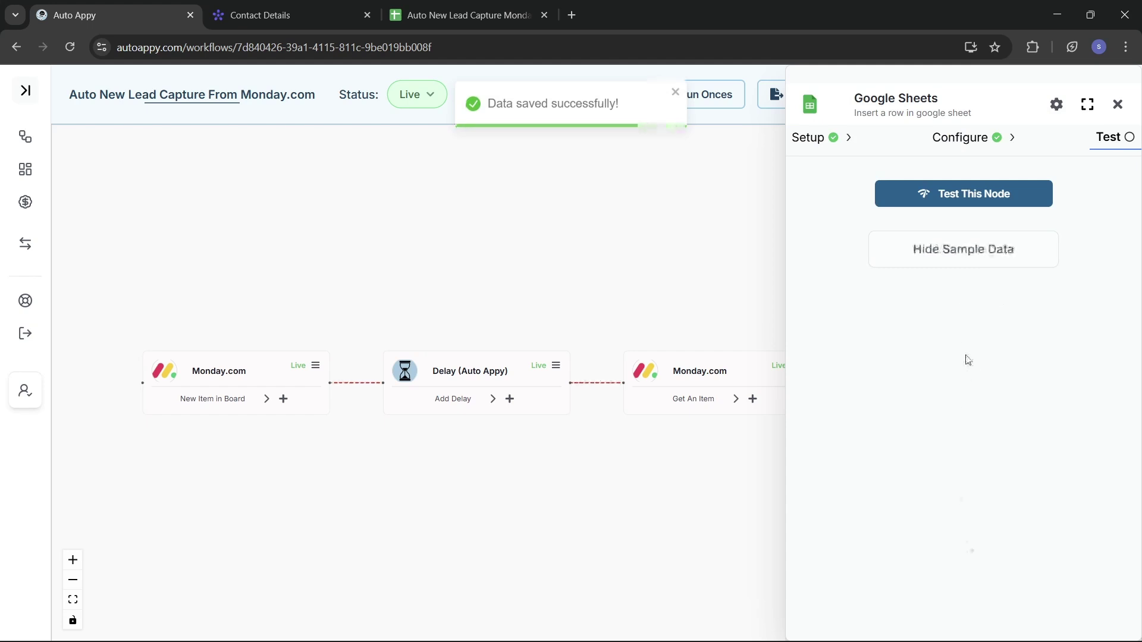
click(954, 199)
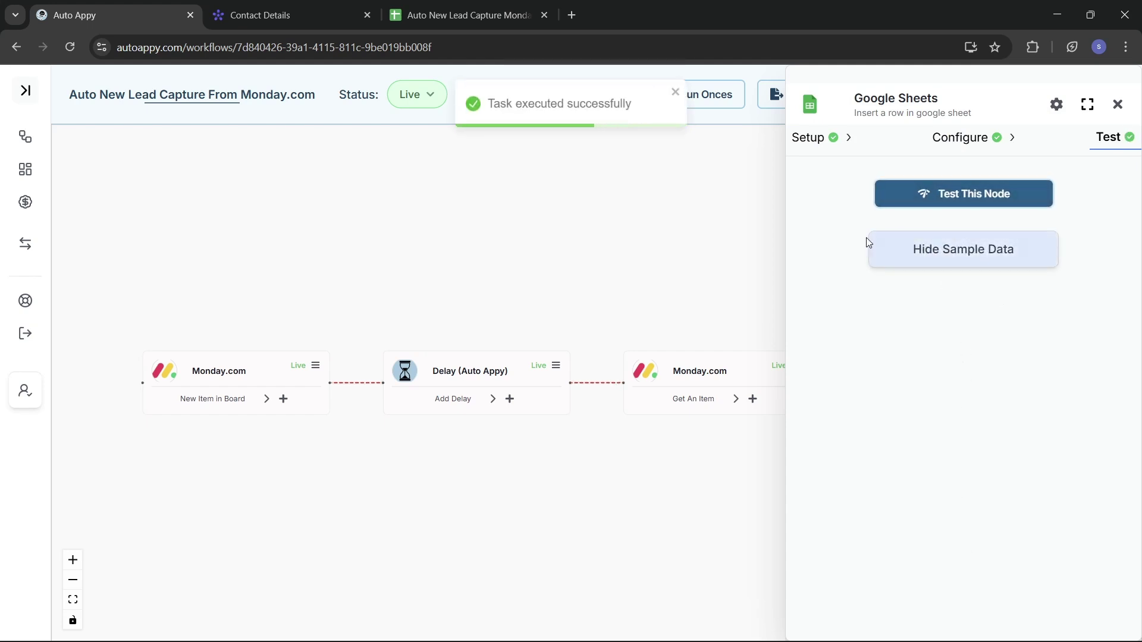
click(924, 250)
click(924, 250)
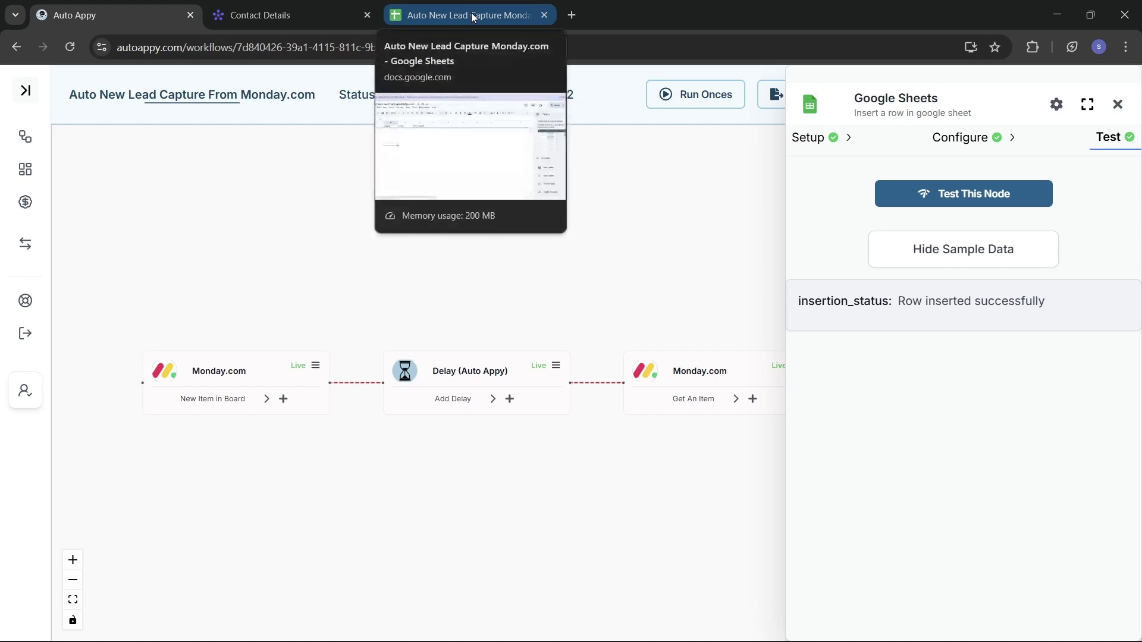
View the test lead inserted in row 2 with Date Created 2025-10-27.
click(473, 16)
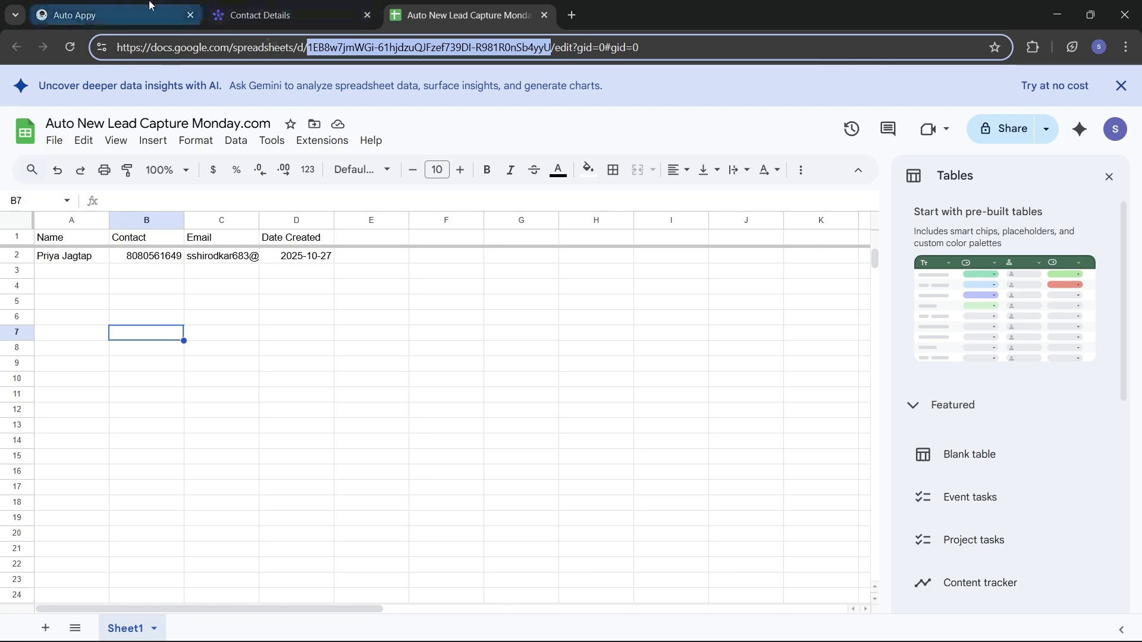
Add a new lead to the Contact Details board, assigning the first suggested person and an Oct 27 date.
click(258, 18)
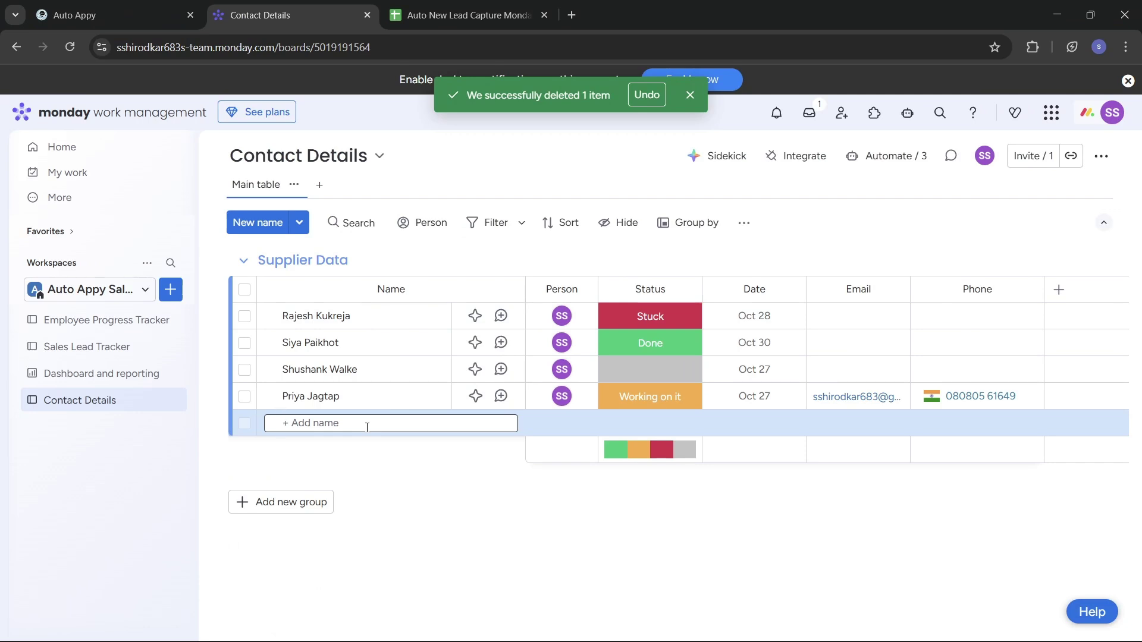
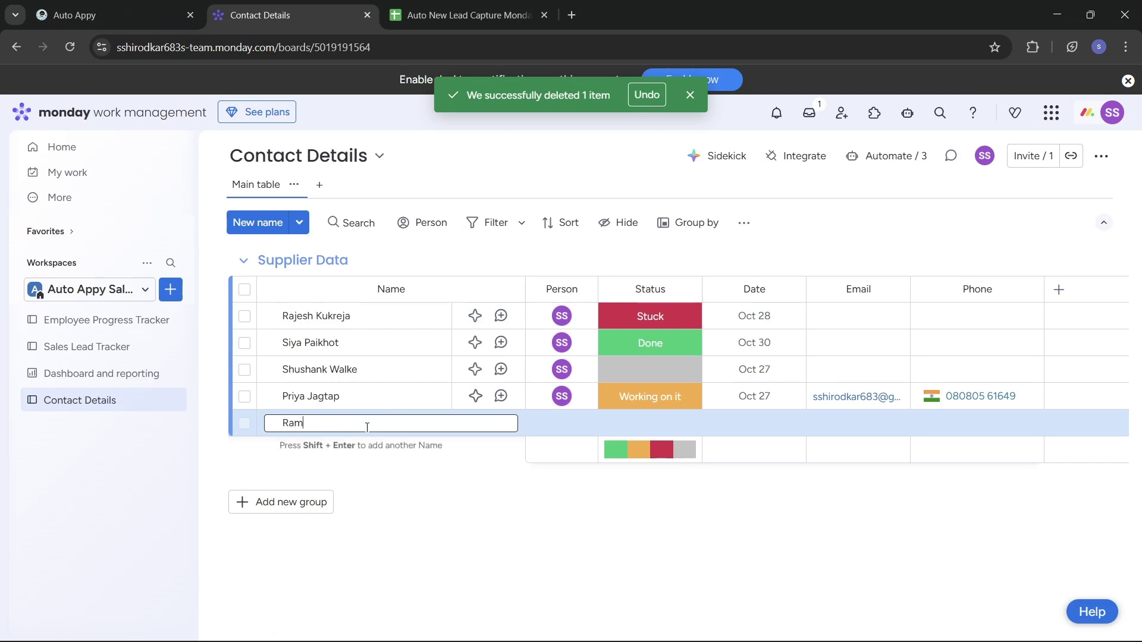
key(Return)
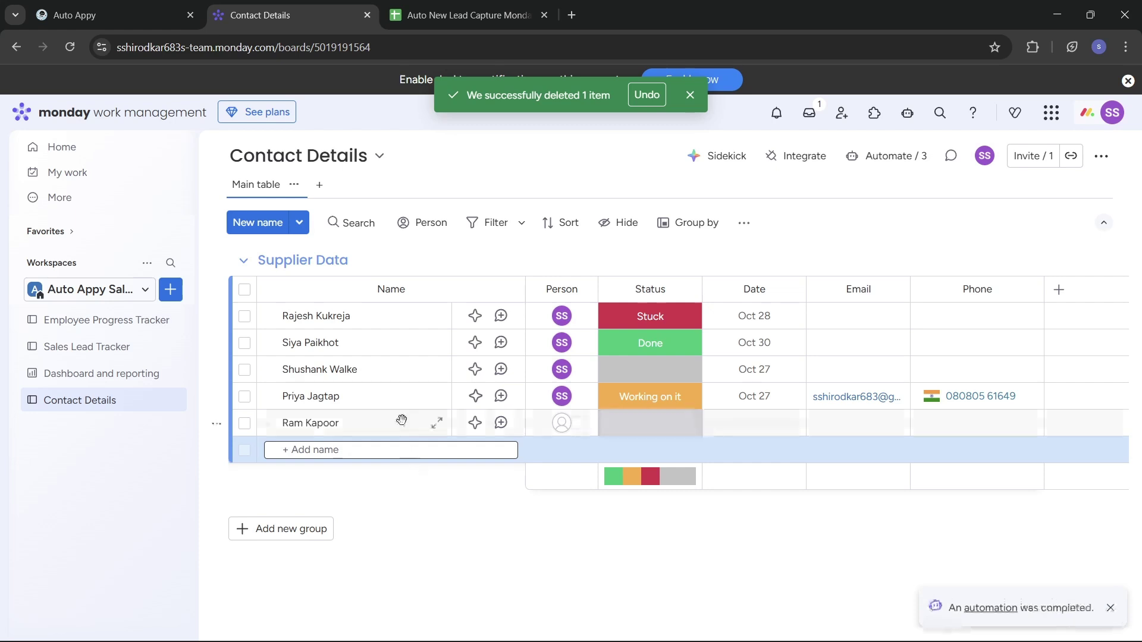
click(569, 426)
click(509, 235)
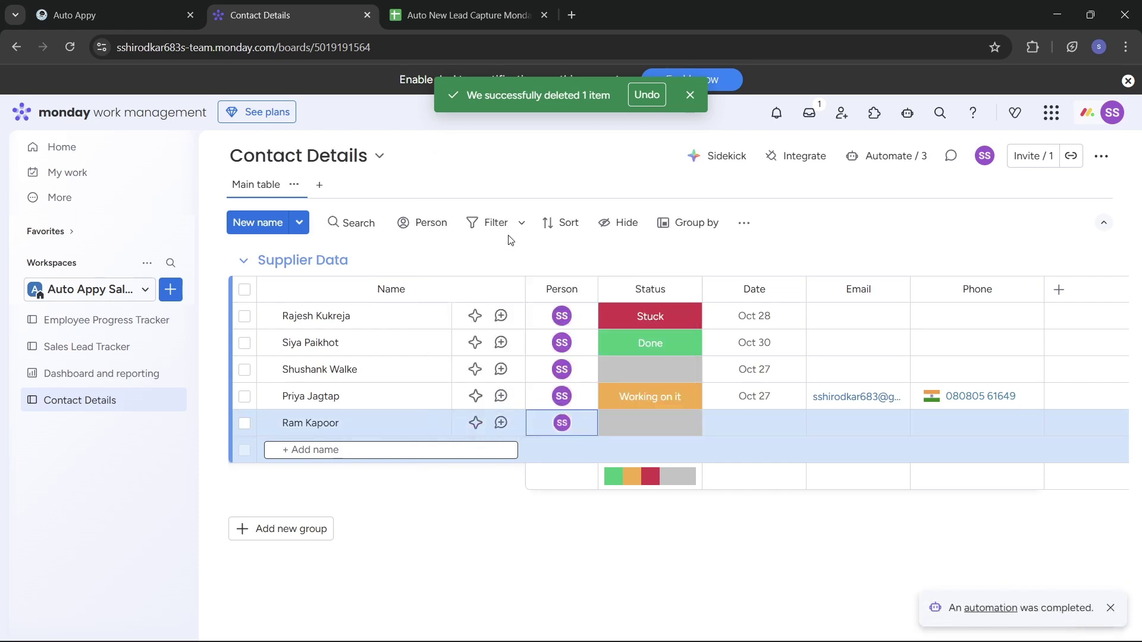
click(653, 427)
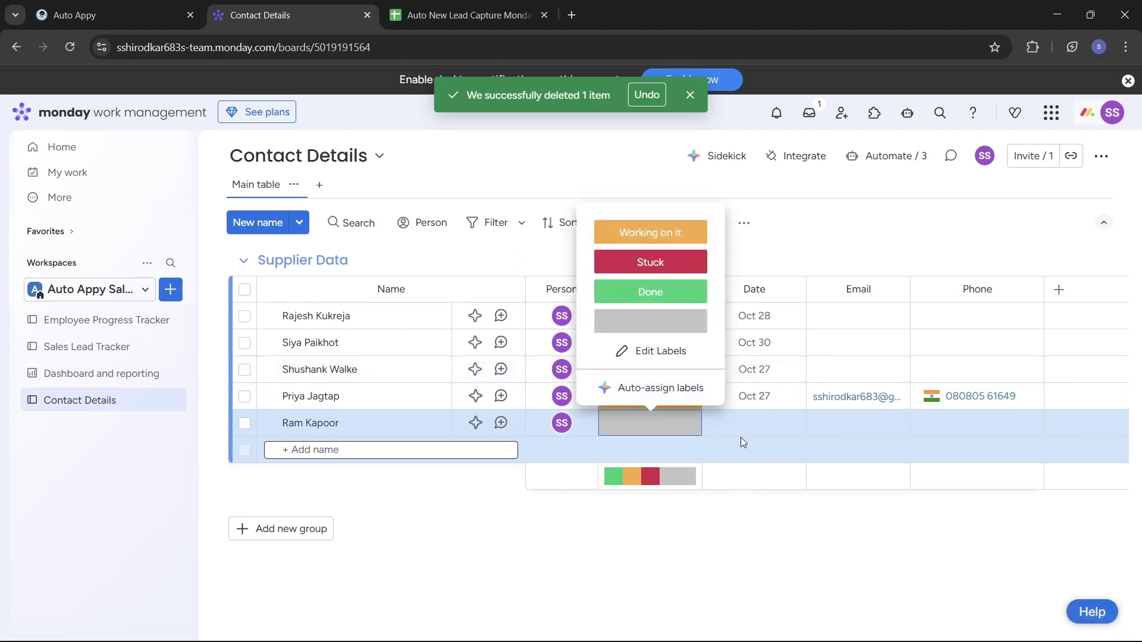
click(792, 430)
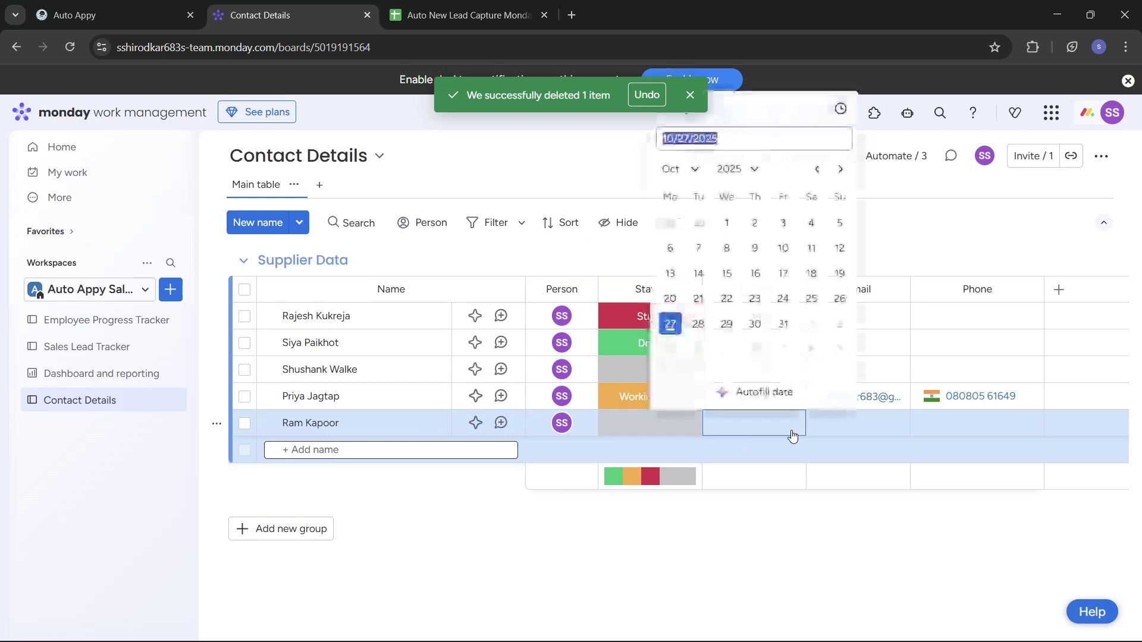
click(671, 326)
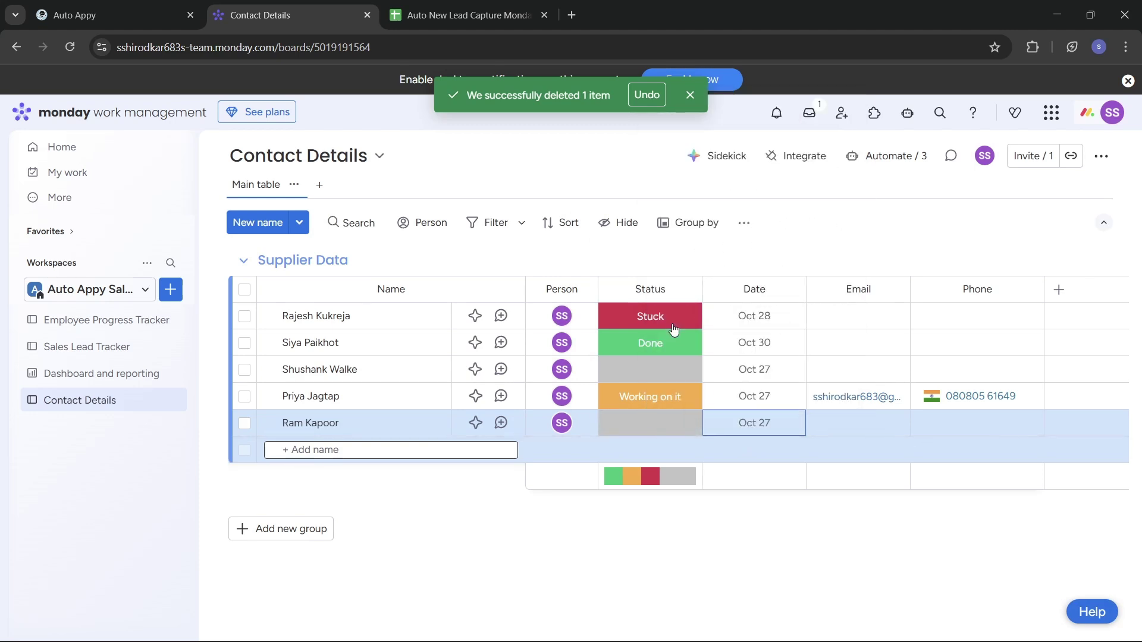
Fill in the new lead's email address and phone number, then return to the spreadsheet.
click(847, 423)
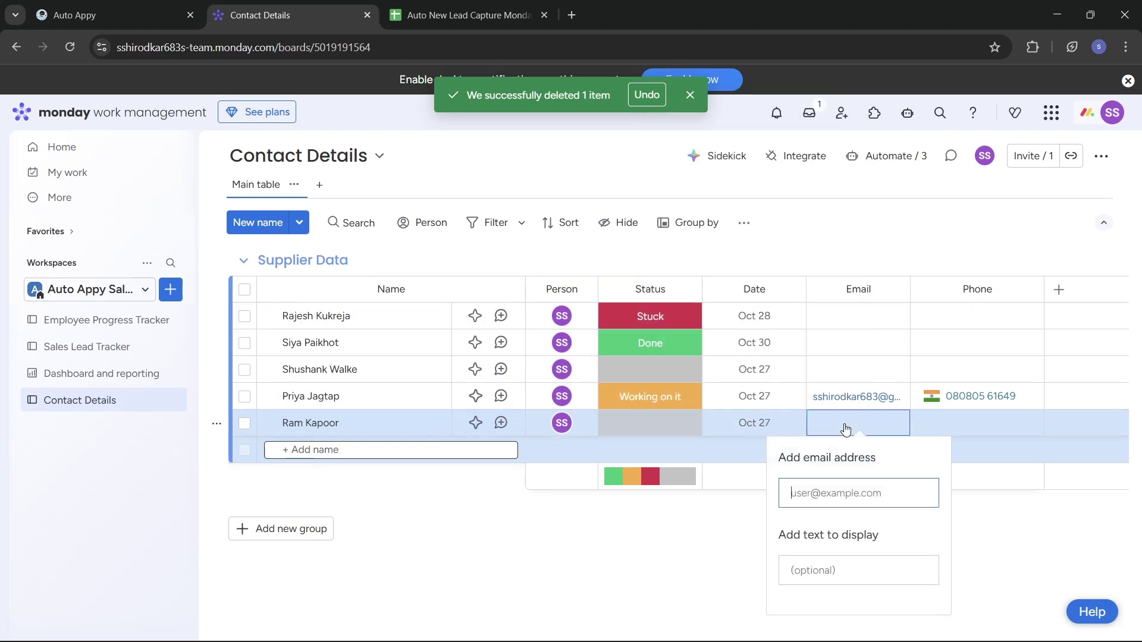
click(1007, 550)
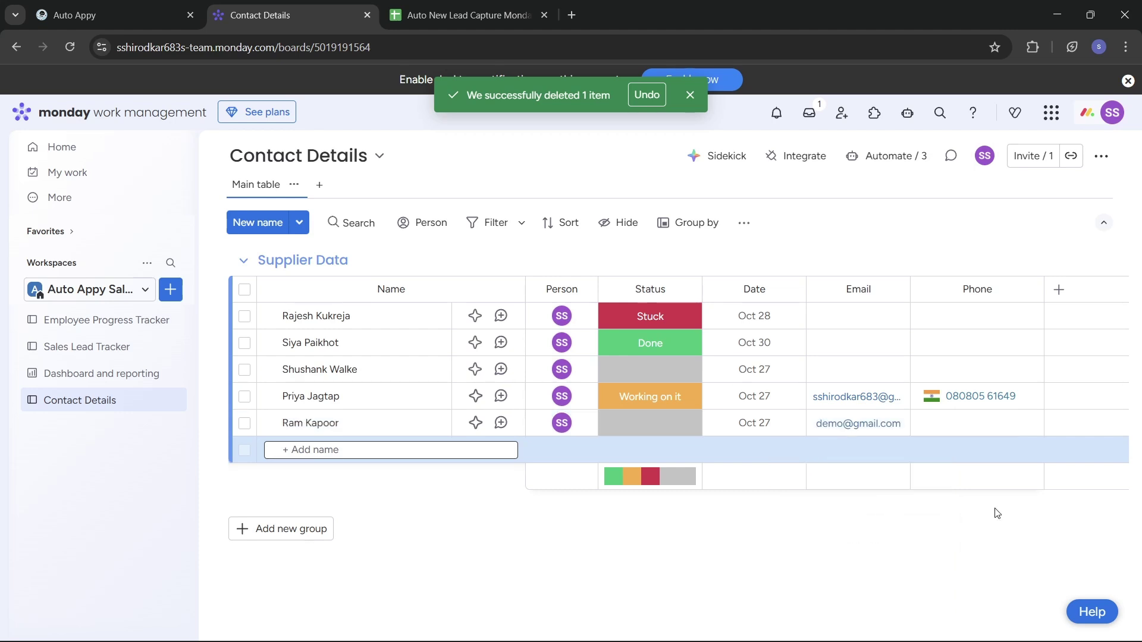
click(977, 422)
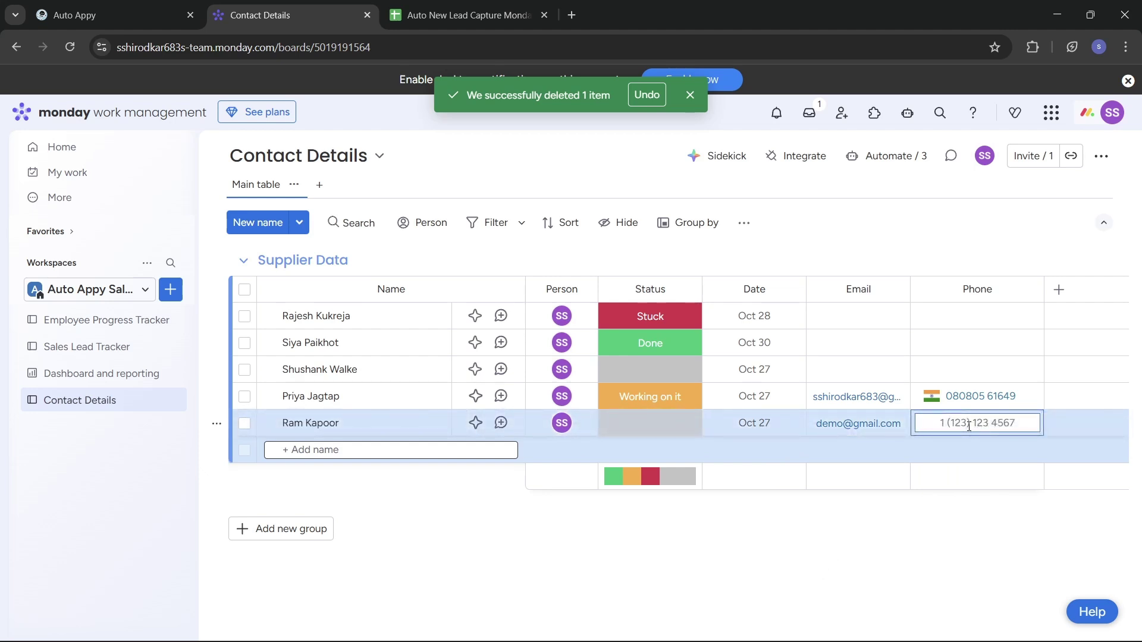
text(388)
text(88888888)
click(986, 563)
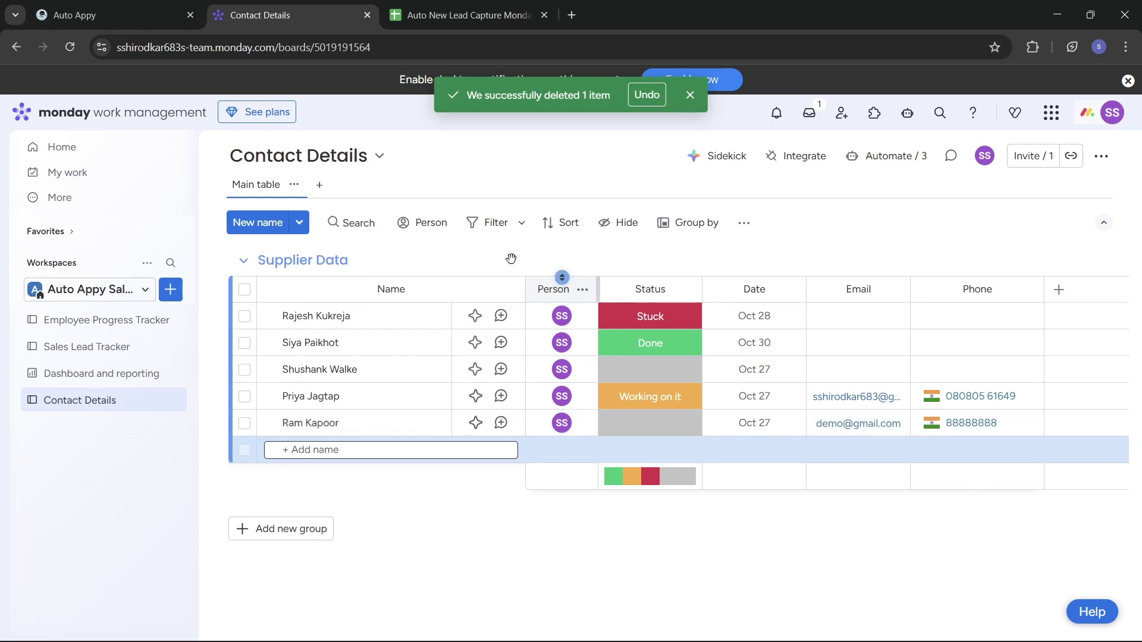
click(444, 16)
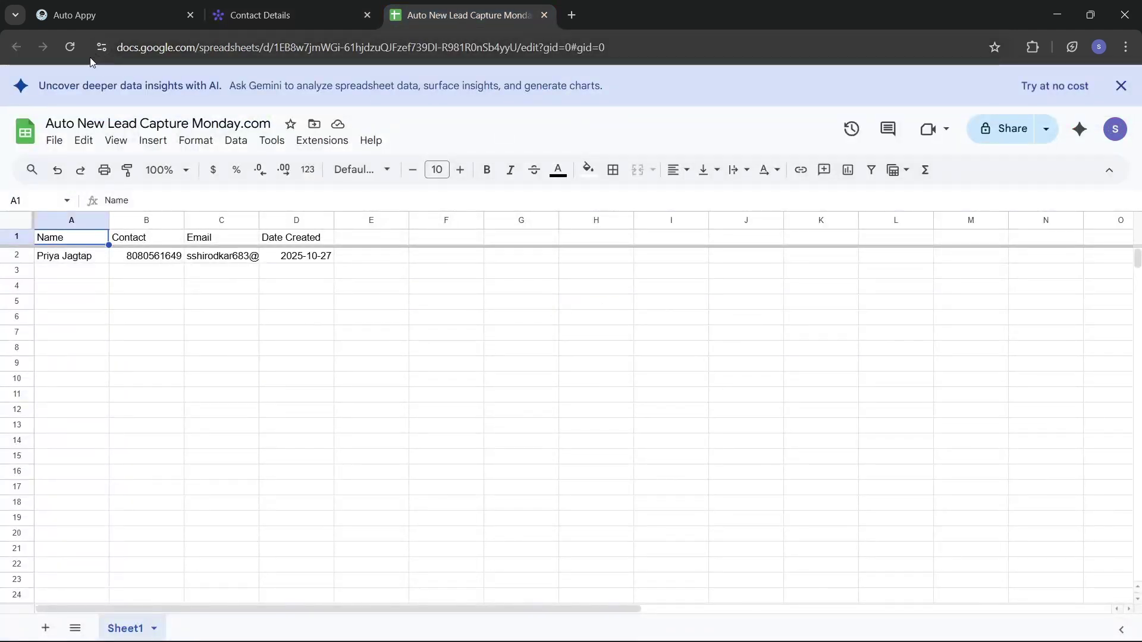
Reload the lead capture sheet so the new lead row dated 2025-10-27 appears.
click(73, 48)
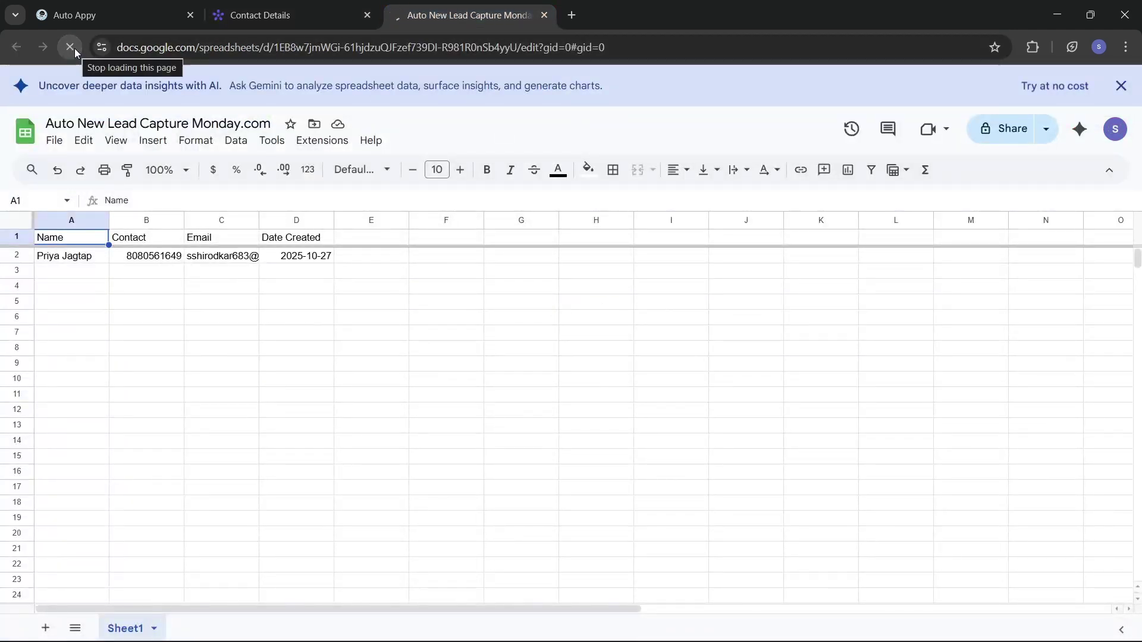